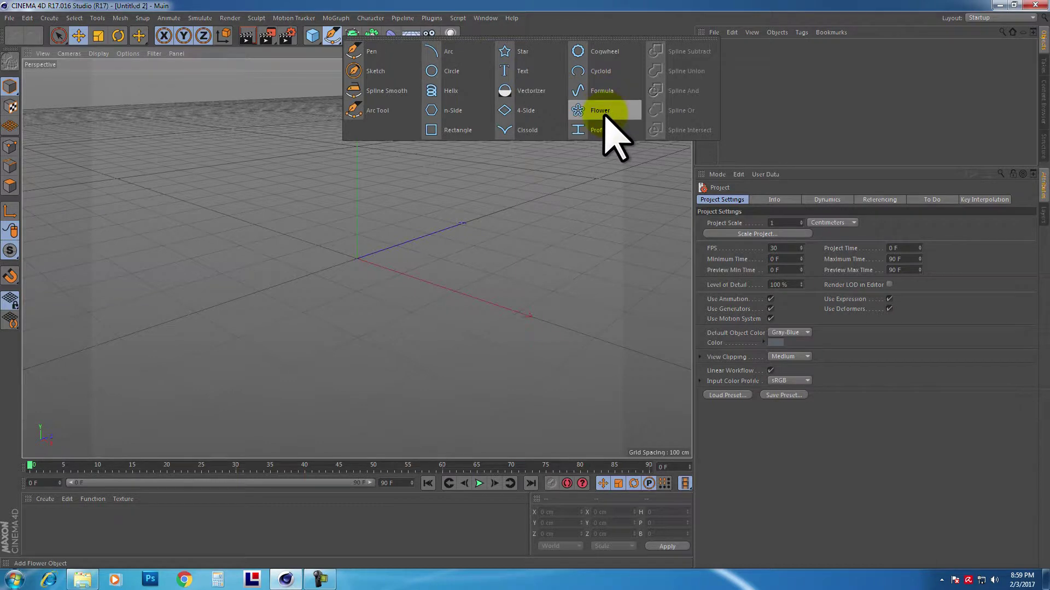
Create a Star spline lying flat on the XZ plane with 12 points
{"action": "left_click", "coordinate": [529, 53]}
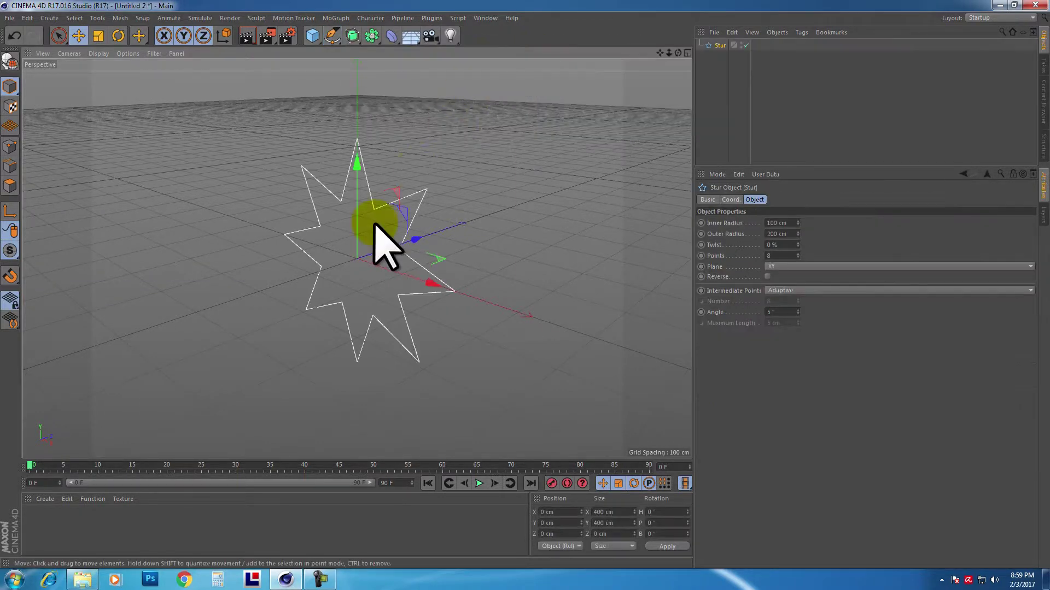
{"action": "left_click", "coordinate": [792, 266]}
{"action": "left_click_drag", "start_coordinate": [798, 255], "coordinate": [796, 225]}
{"action": "left_click", "coordinate": [798, 254]}
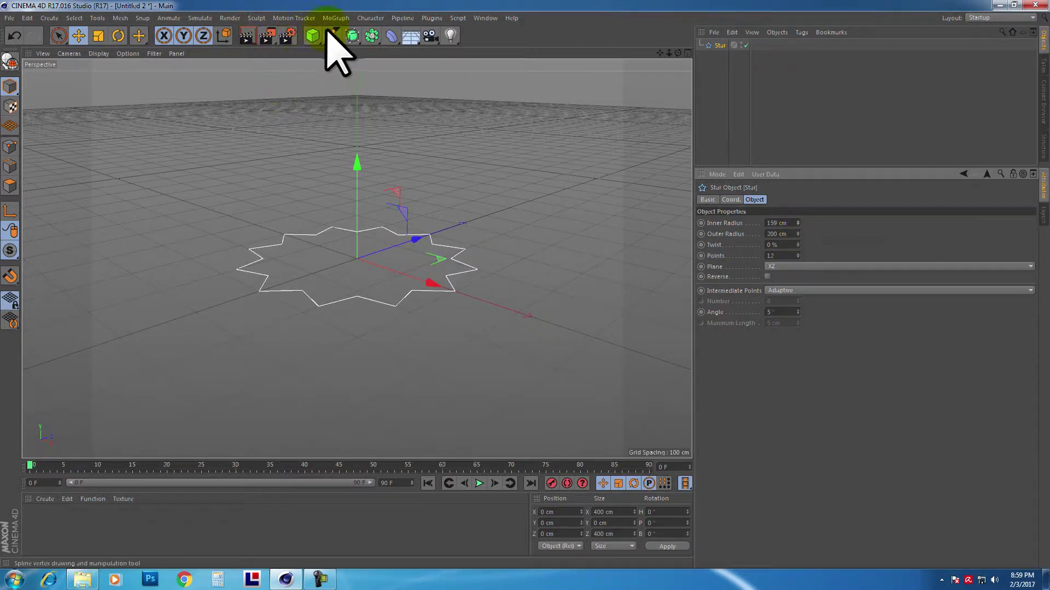
Add a Sweep object and place the Star under it as its profile
{"action": "left_click", "coordinate": [353, 35]}
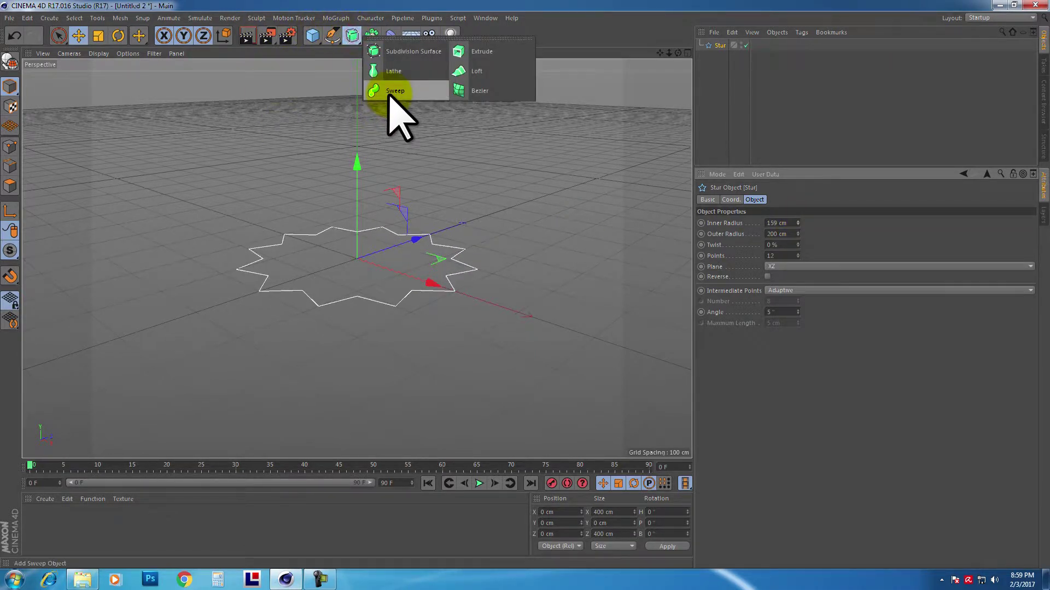
{"action": "left_click", "coordinate": [394, 92]}
{"action": "left_click_drag", "start_coordinate": [718, 56], "coordinate": [721, 49]}
{"action": "middle_click", "coordinate": [527, 145]}
{"action": "middle_click", "coordinate": [489, 398]}
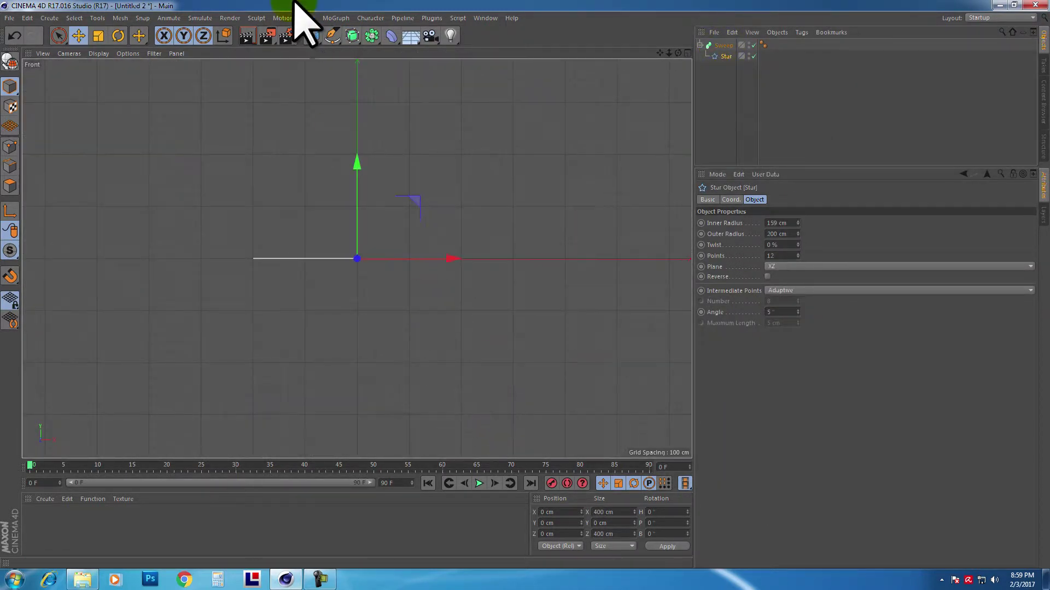
Draw a vertical path spline from the origin with the Pen tool and select its top point
{"action": "left_click", "coordinate": [332, 35]}
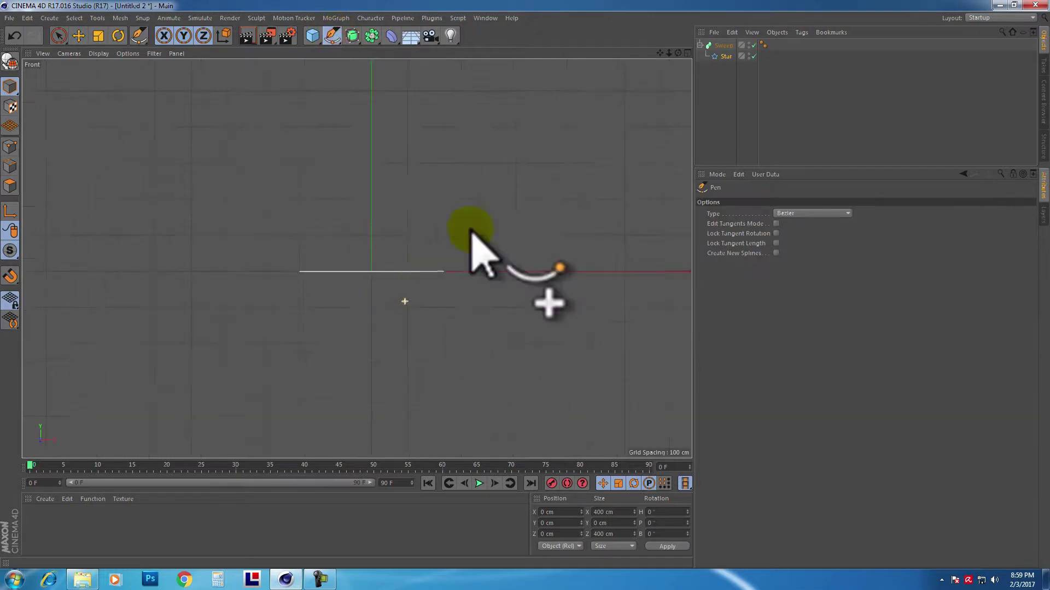
{"action": "key", "text": "ctrl+shift+z"}
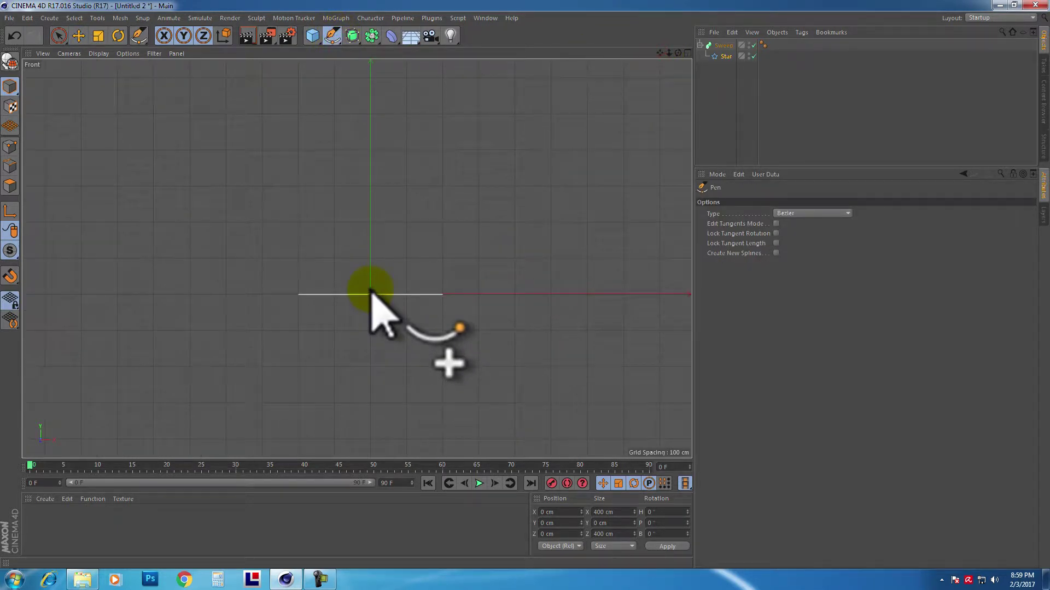
{"action": "left_click", "coordinate": [370, 294]}
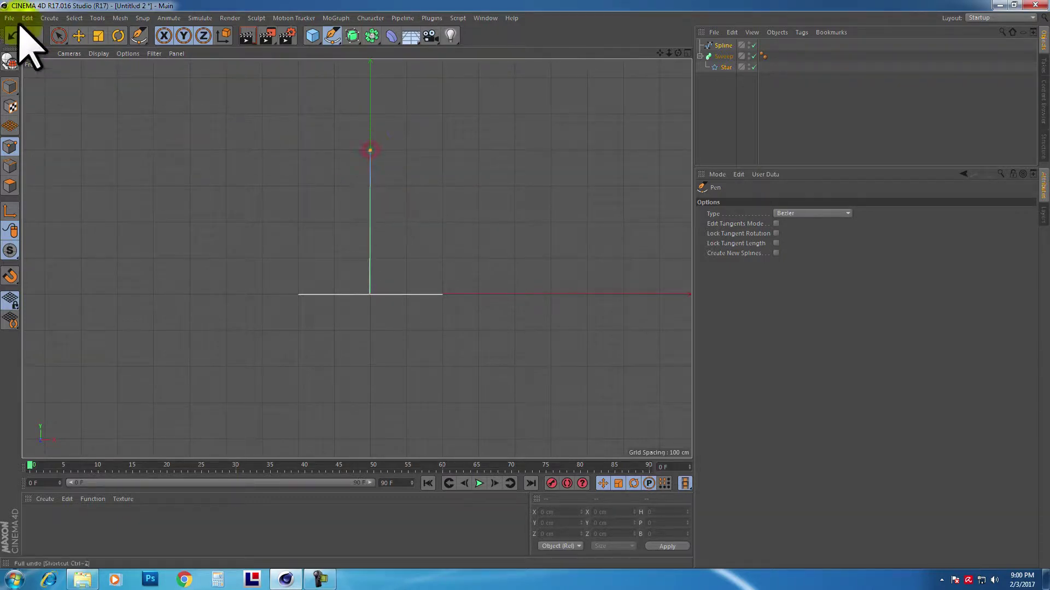
{"action": "left_click", "coordinate": [78, 35]}
{"action": "left_click", "coordinate": [370, 151]}
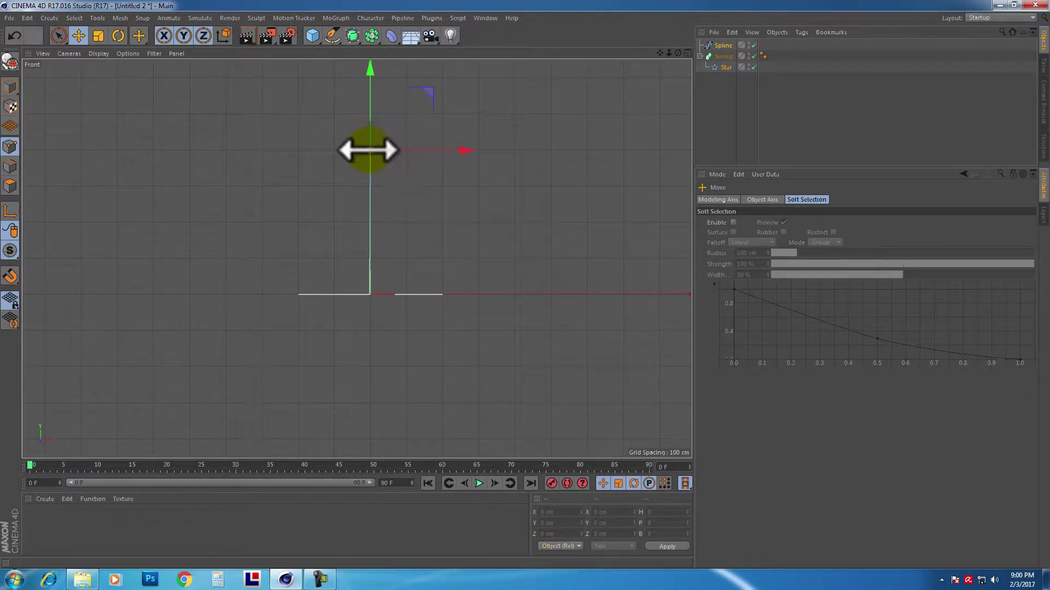
Parent the path spline under the Sweep to form the star-shaped column
{"action": "middle_click", "coordinate": [363, 148]}
{"action": "middle_click", "coordinate": [208, 140]}
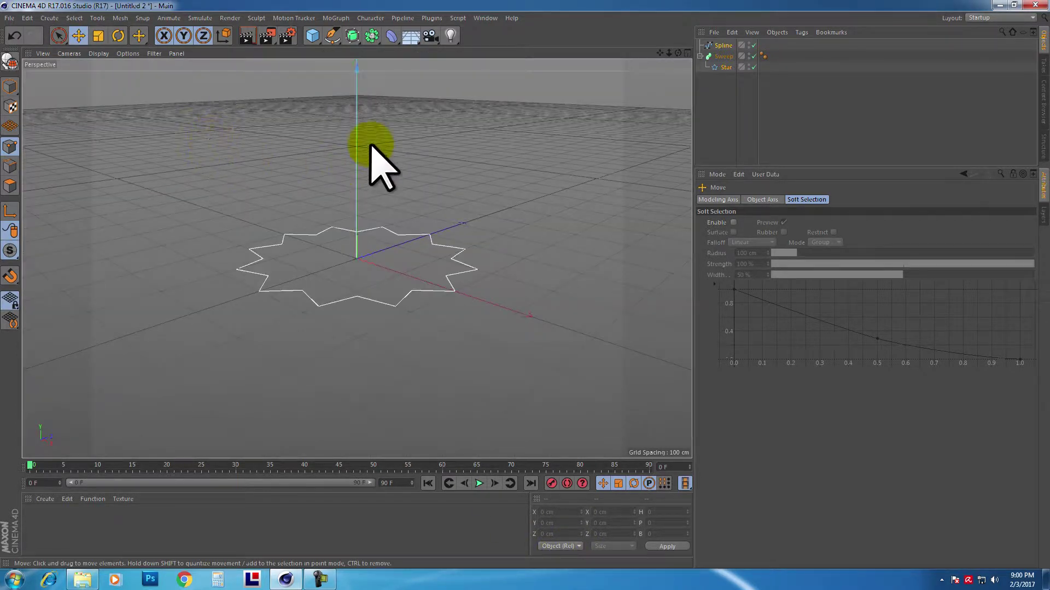
{"action": "left_click_drag", "start_coordinate": [660, 53], "coordinate": [525, 286]}
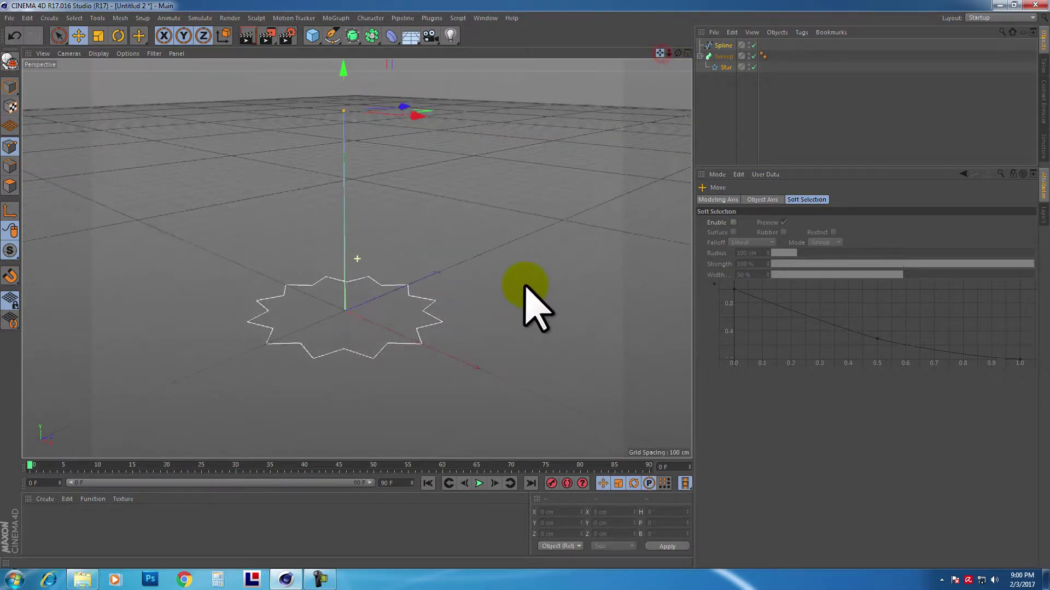
{"action": "left_click_drag", "start_coordinate": [728, 45], "coordinate": [719, 81]}
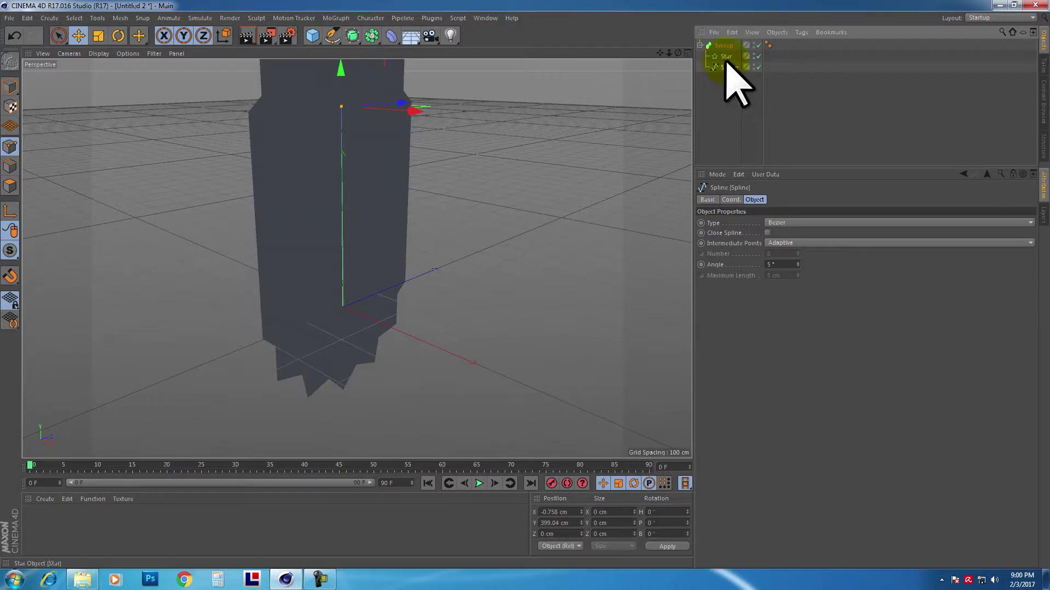
Switch the Star's plane to XY, then make it editable with C
{"action": "left_click", "coordinate": [725, 56]}
{"action": "left_click", "coordinate": [776, 266]}
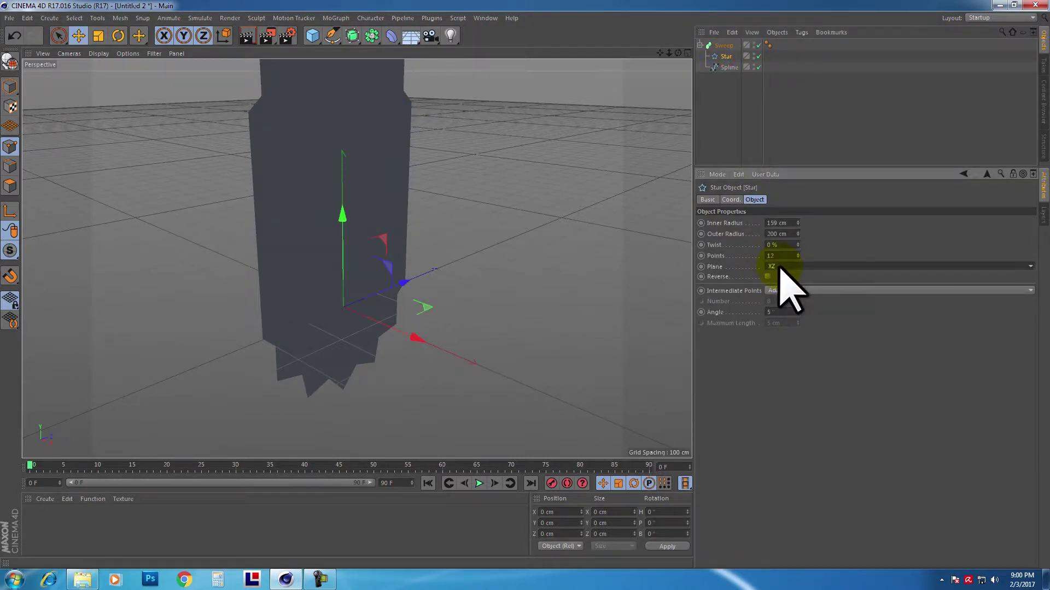
{"action": "left_click", "coordinate": [779, 268]}
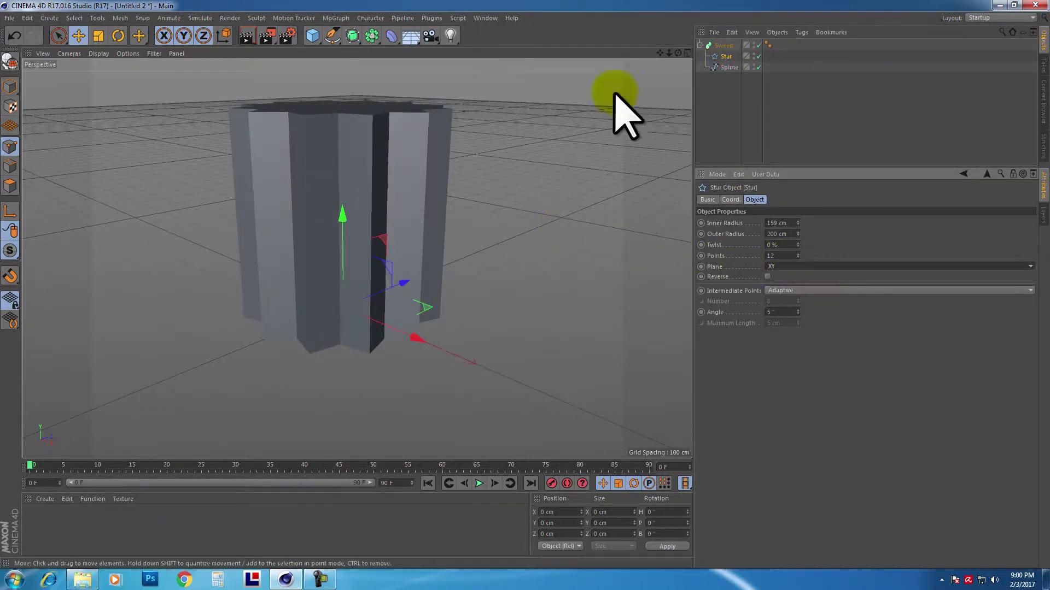
{"action": "left_click_drag", "start_coordinate": [678, 53], "coordinate": [524, 285]}
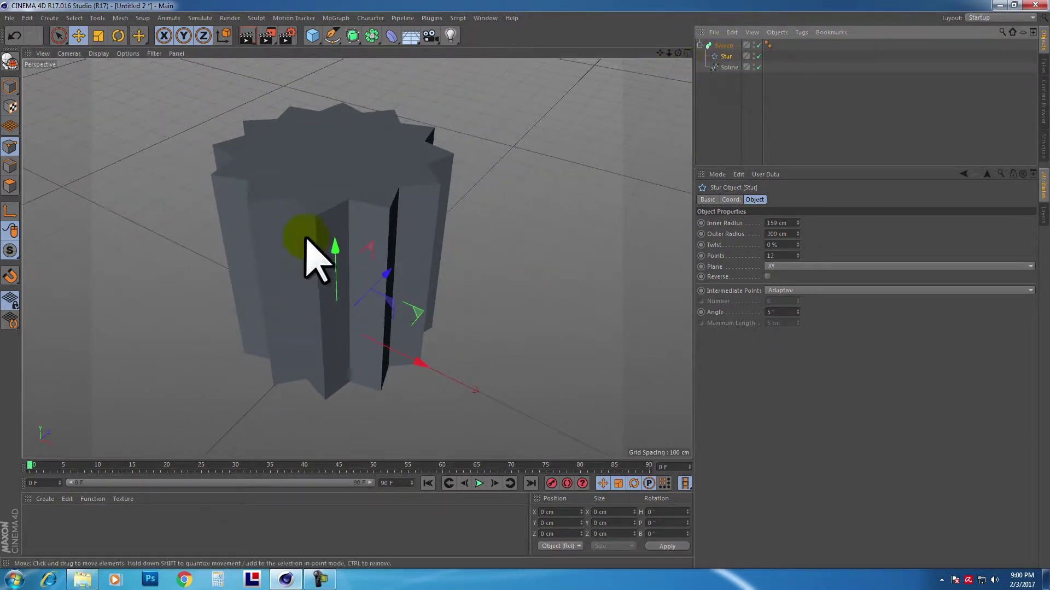
{"action": "left_click_drag", "start_coordinate": [323, 265], "coordinate": [333, 273], "text": "alt"}
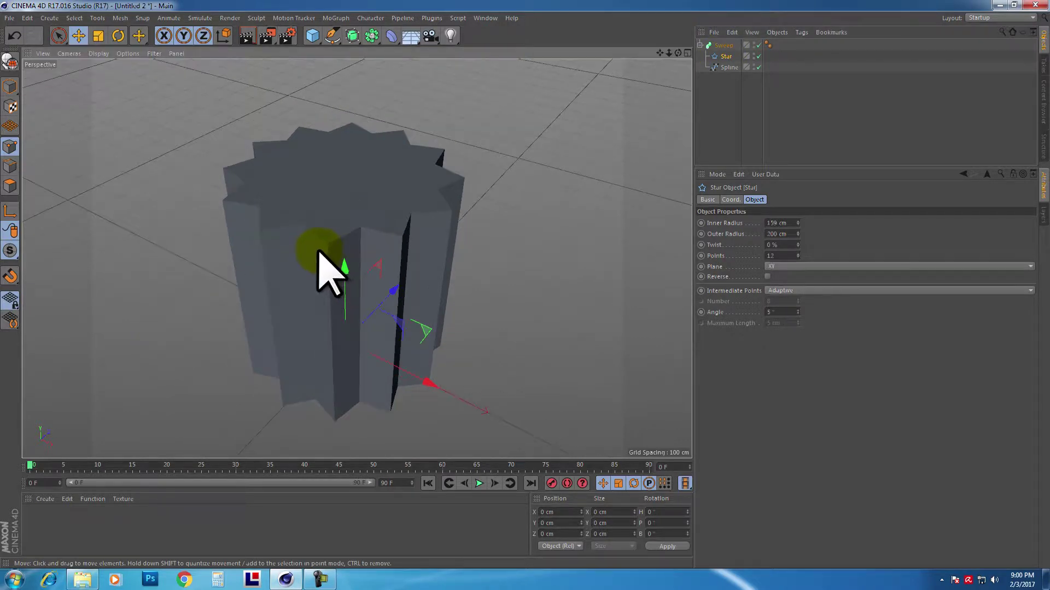
{"action": "key", "text": "c"}
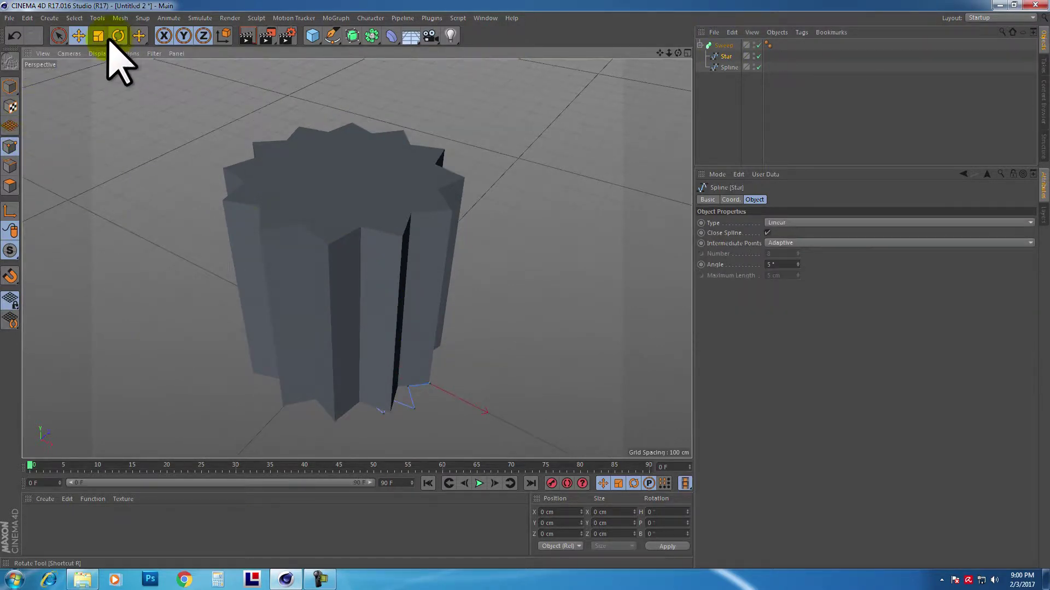
Chamfer all the star's points to a radius of about 29 cm
{"action": "key", "text": "ctrl+a"}
{"action": "right_click", "coordinate": [500, 188]}
{"action": "left_click", "coordinate": [522, 415]}
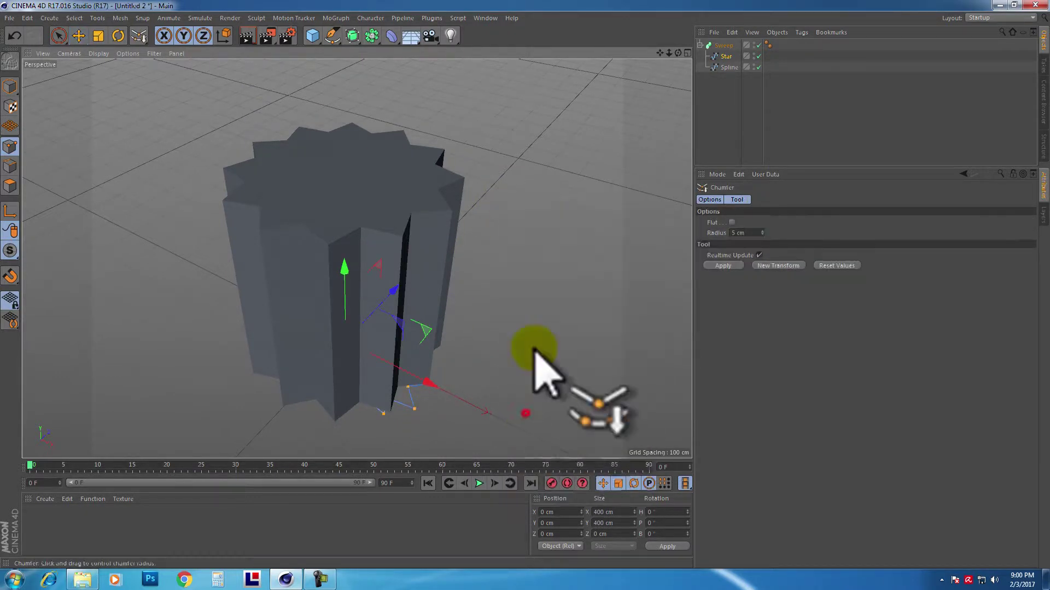
{"action": "middle_click", "coordinate": [535, 350]}
{"action": "middle_click", "coordinate": [534, 168]}
{"action": "middle_click", "coordinate": [476, 322]}
{"action": "middle_click", "coordinate": [473, 326]}
{"action": "scroll", "coordinate": [336, 286], "scroll_direction": "up", "scroll_amount": 5}
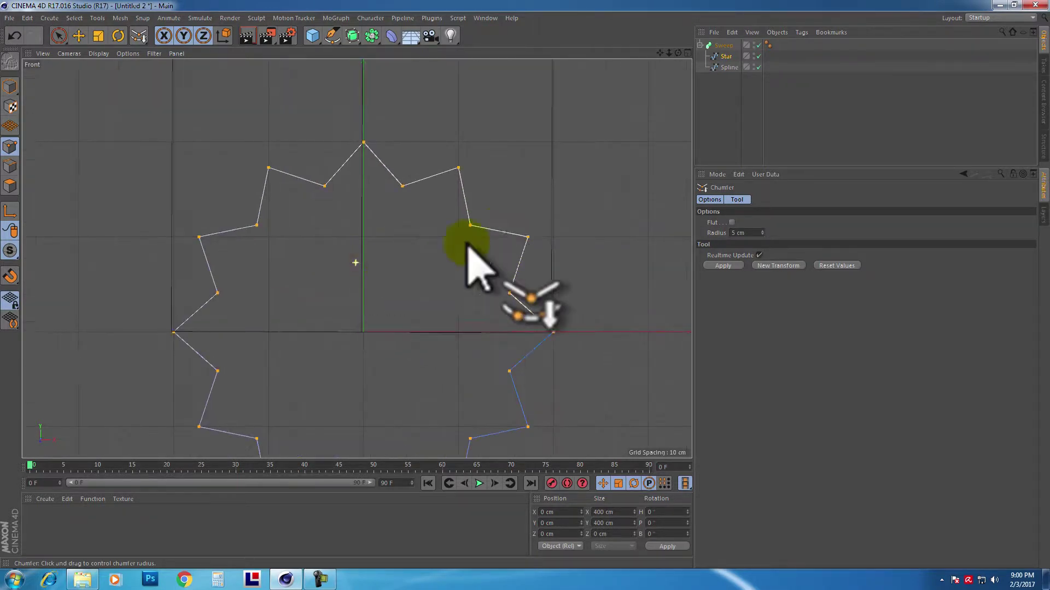
{"action": "left_click_drag", "start_coordinate": [535, 263], "coordinate": [527, 300]}
Return to object mode, select the swept column and show the Sweep's settings
{"action": "middle_click", "coordinate": [527, 300]}
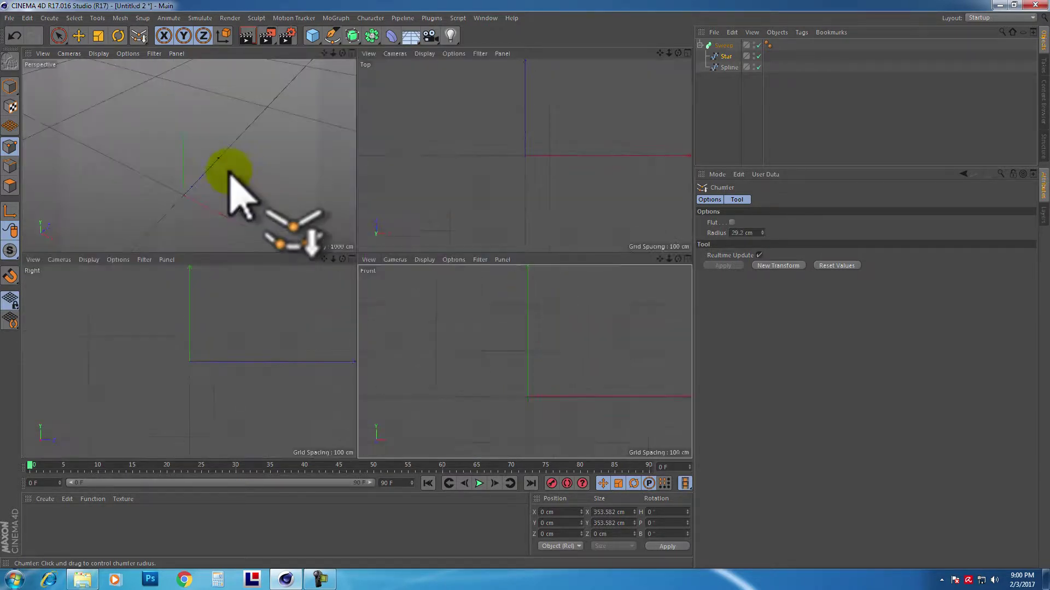
{"action": "middle_click", "coordinate": [234, 188]}
{"action": "left_click", "coordinate": [78, 36]}
{"action": "left_click", "coordinate": [10, 87]}
{"action": "left_click", "coordinate": [429, 229]}
{"action": "left_click_drag", "start_coordinate": [429, 229], "coordinate": [383, 243], "text": "alt"}
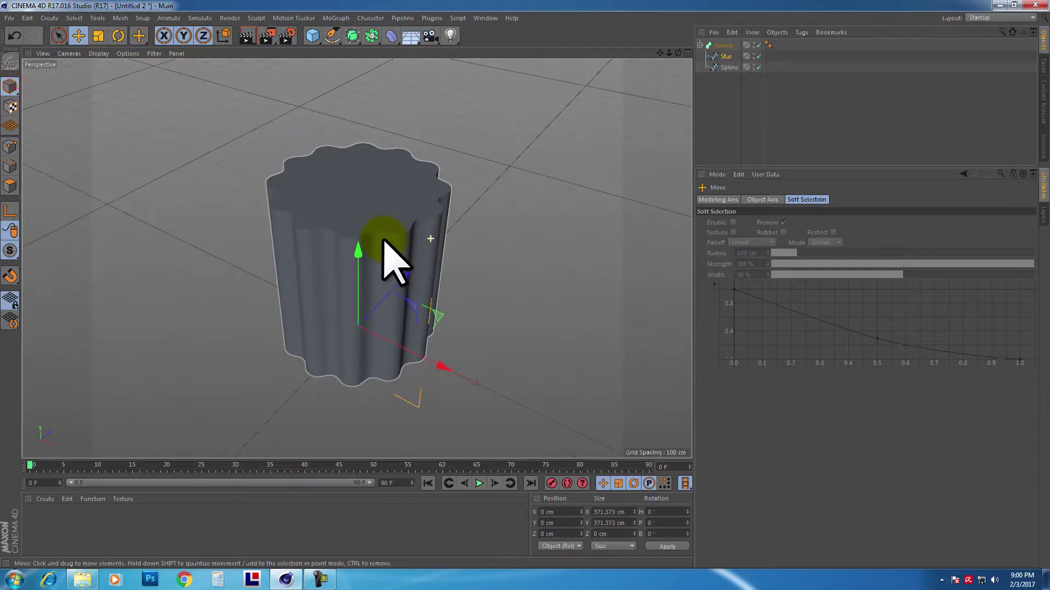
{"action": "left_click", "coordinate": [723, 45]}
Reset the Sweep's Scale curve and set its start to 0.55 to taper the base
{"action": "left_click_drag", "start_coordinate": [757, 345], "coordinate": [740, 377]}
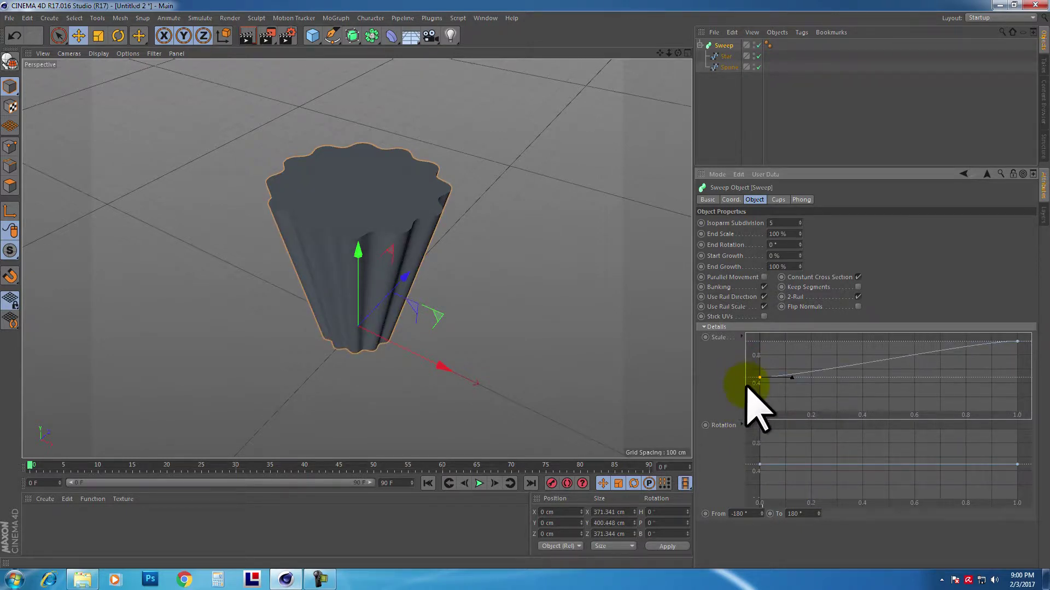
{"action": "left_click", "coordinate": [1016, 343]}
{"action": "right_click", "coordinate": [948, 351]}
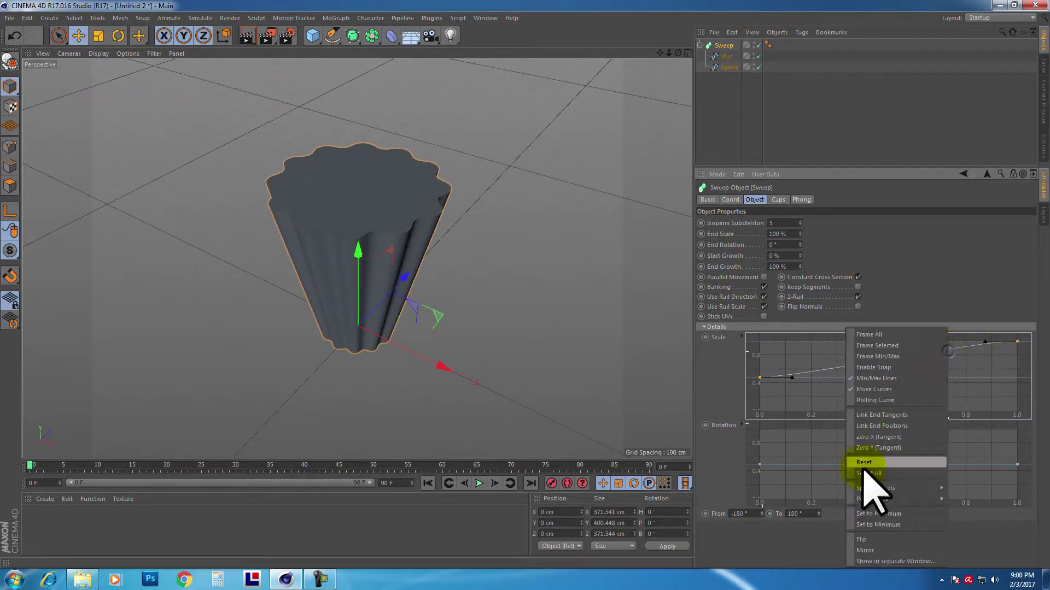
{"action": "left_click", "coordinate": [965, 495]}
{"action": "left_click_drag", "start_coordinate": [763, 411], "coordinate": [752, 368]}
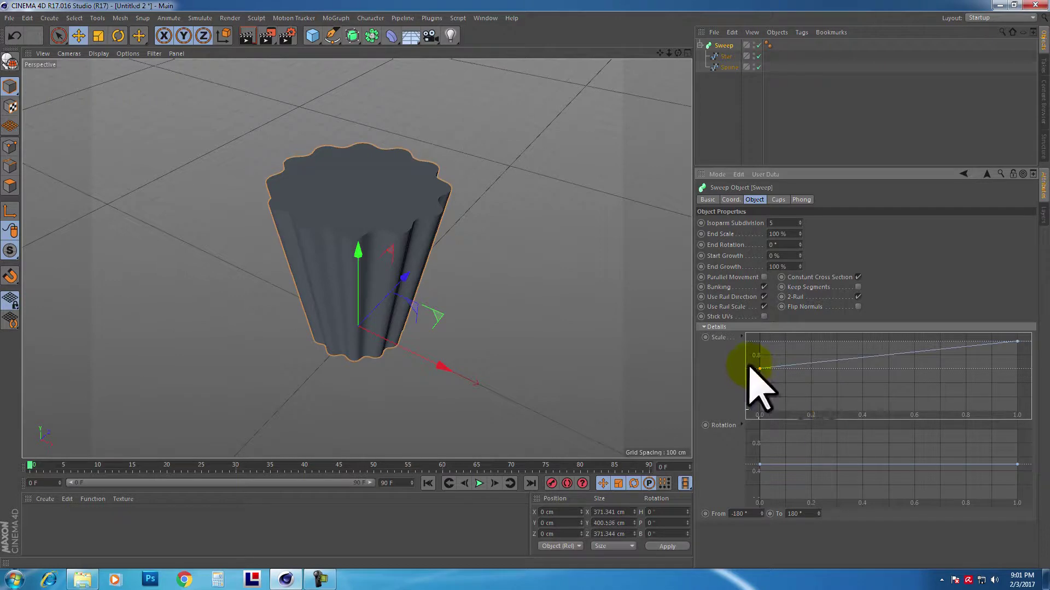
Lower the path spline's top point by about 27 cm in the front view
{"action": "left_click_drag", "start_coordinate": [678, 53], "coordinate": [525, 301]}
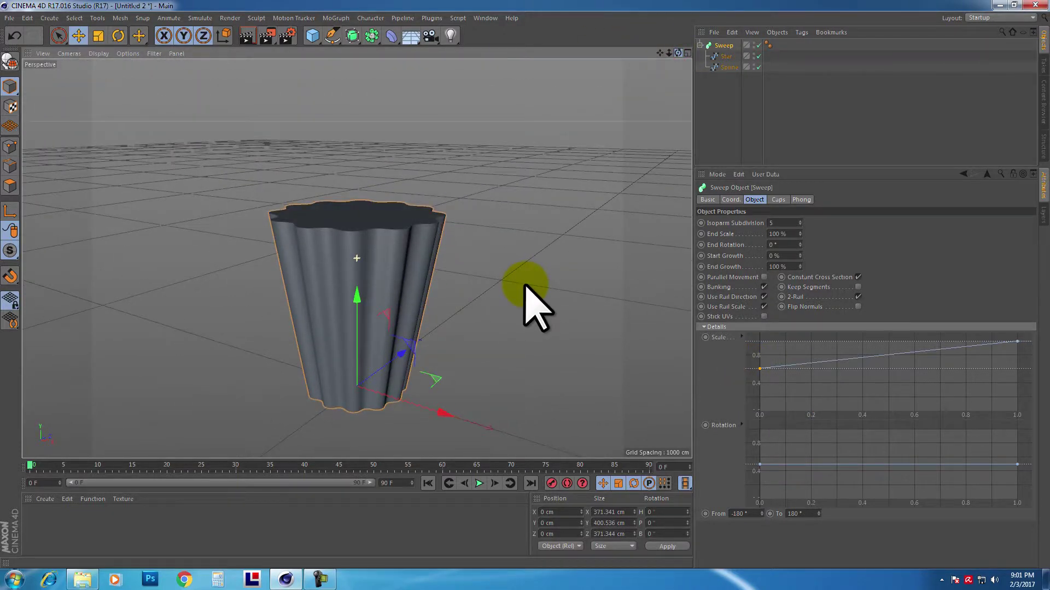
{"action": "middle_click", "coordinate": [525, 300]}
{"action": "middle_click", "coordinate": [576, 339]}
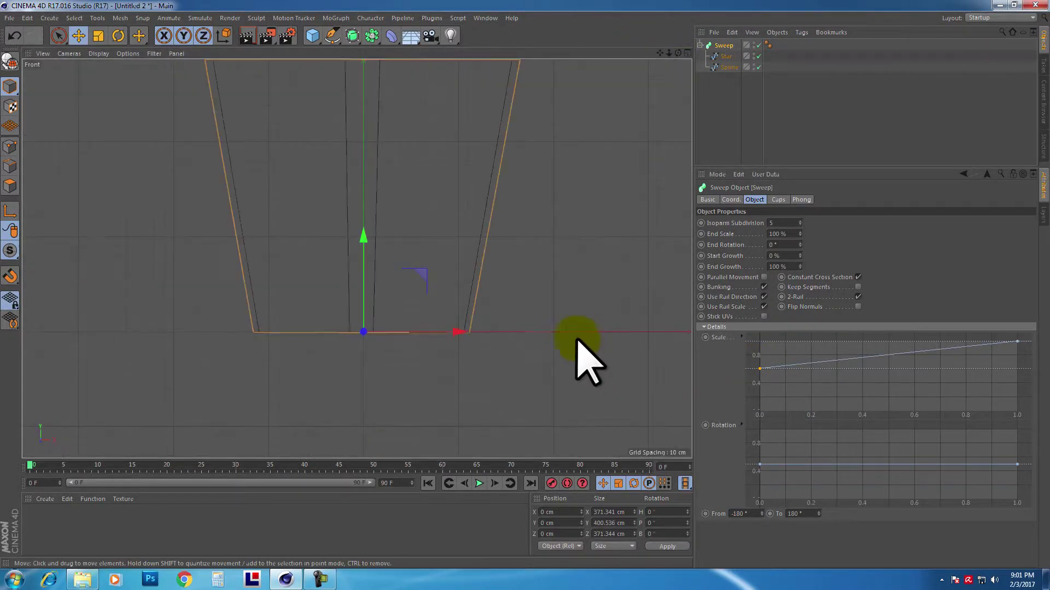
{"action": "left_click", "coordinate": [727, 67]}
{"action": "left_click_drag", "start_coordinate": [661, 53], "coordinate": [517, 291]}
{"action": "left_click", "coordinate": [10, 147]}
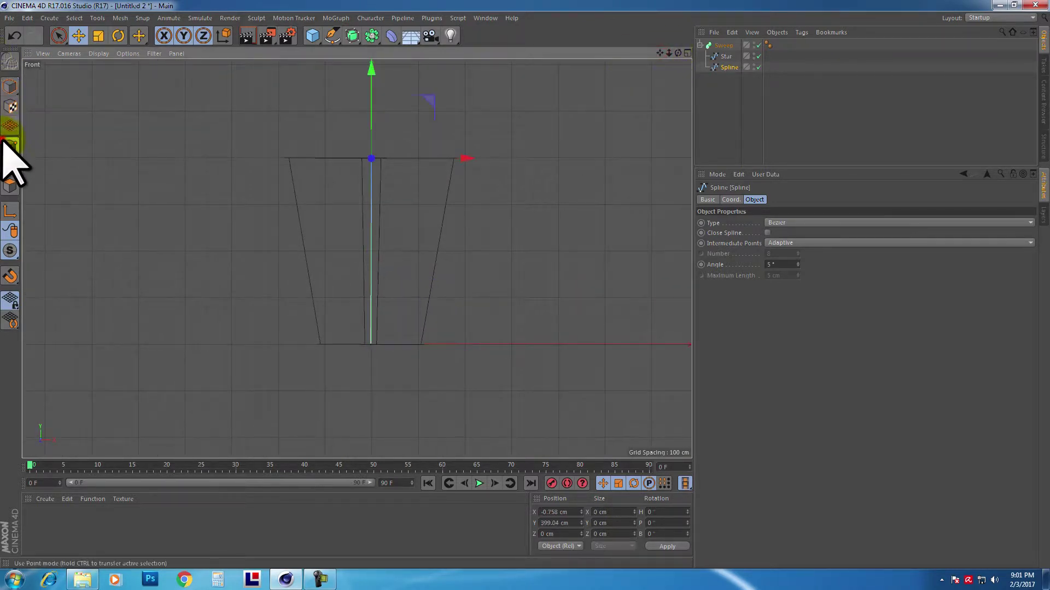
{"action": "left_click_drag", "start_coordinate": [377, 69], "coordinate": [362, 150]}
{"action": "middle_click", "coordinate": [352, 164]}
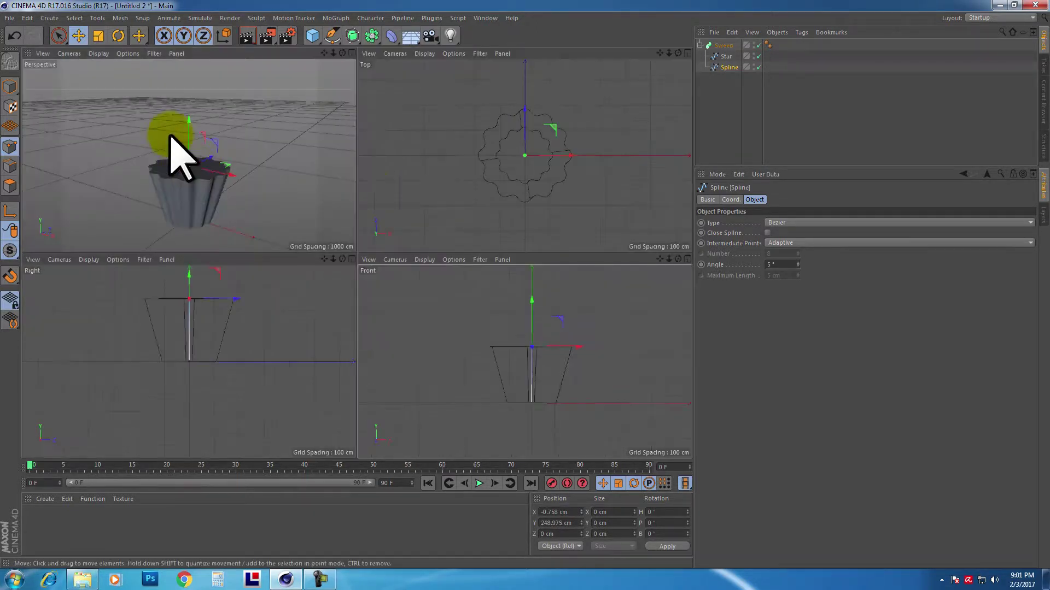
{"action": "middle_click", "coordinate": [176, 152]}
Select the Sweep and cut it via the Object Manager's Edit menu
{"action": "left_click", "coordinate": [722, 45]}
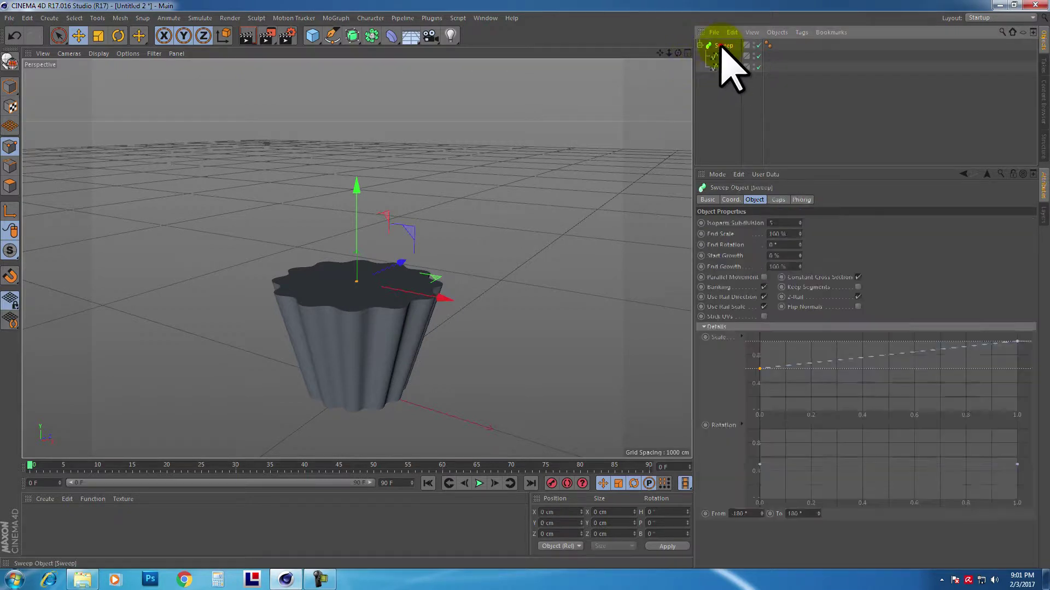
{"action": "left_click_drag", "start_coordinate": [728, 149], "coordinate": [721, 41]}
{"action": "left_click", "coordinate": [722, 45]}
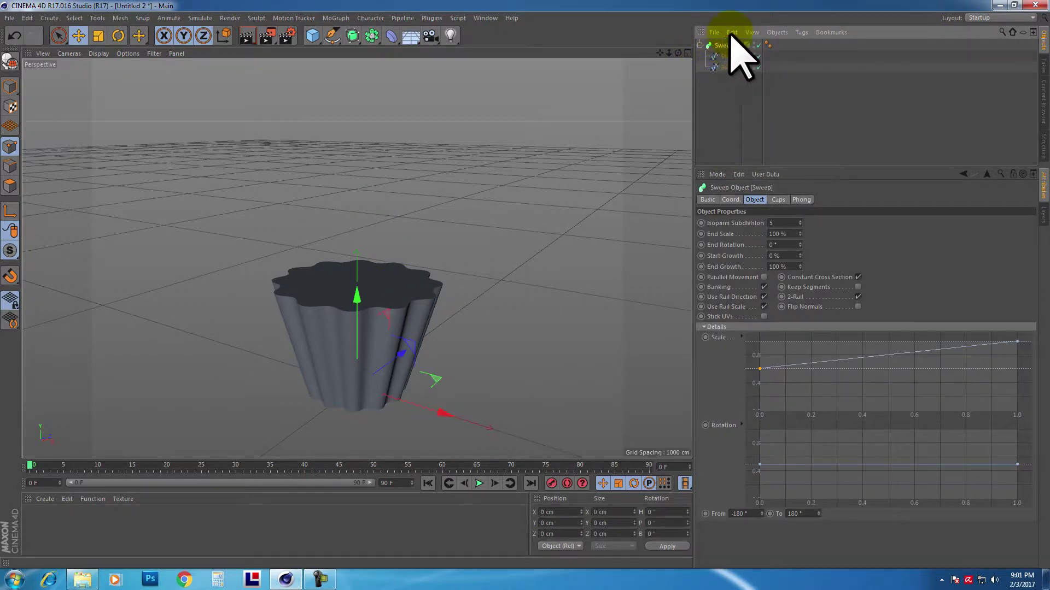
{"action": "left_click", "coordinate": [731, 33]}
{"action": "left_click", "coordinate": [732, 32]}
{"action": "left_click", "coordinate": [732, 32]}
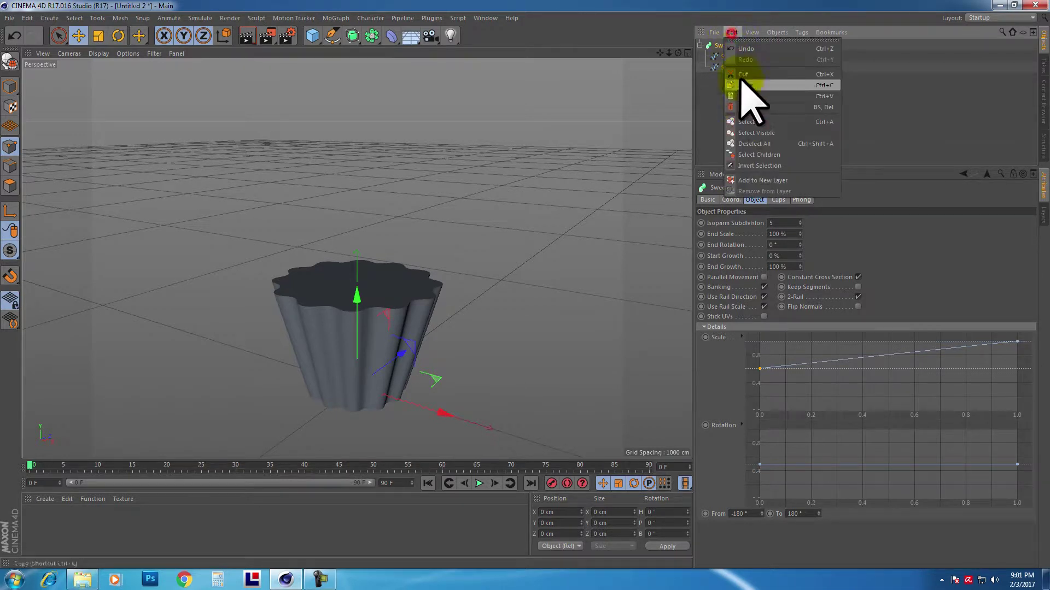
{"action": "left_click", "coordinate": [742, 76]}
Undo the cut, then copy and paste the Sweep to create a duplicate
{"action": "left_click", "coordinate": [24, 40]}
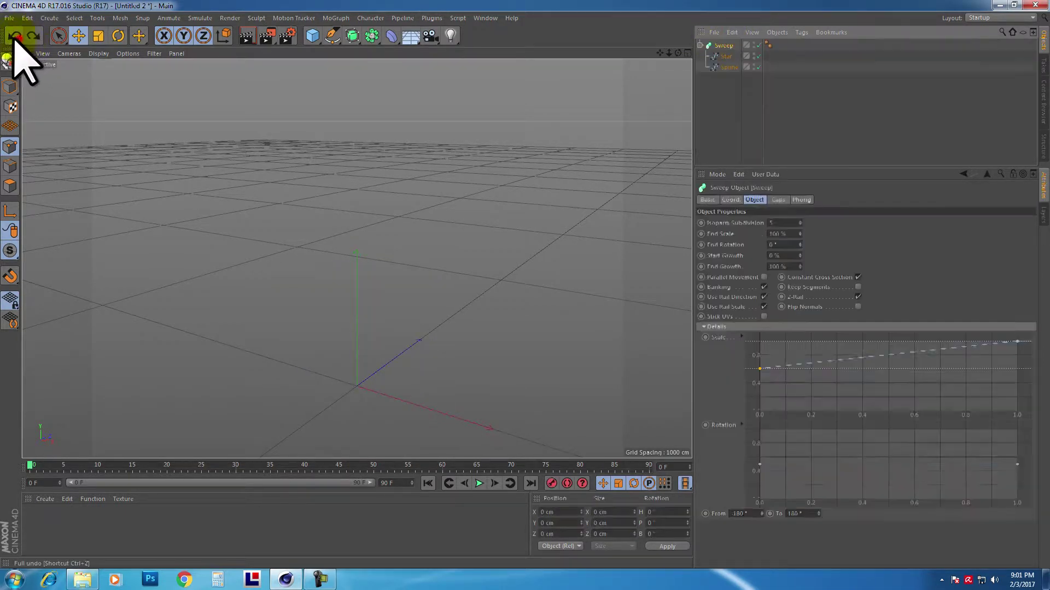
{"action": "left_click", "coordinate": [732, 32]}
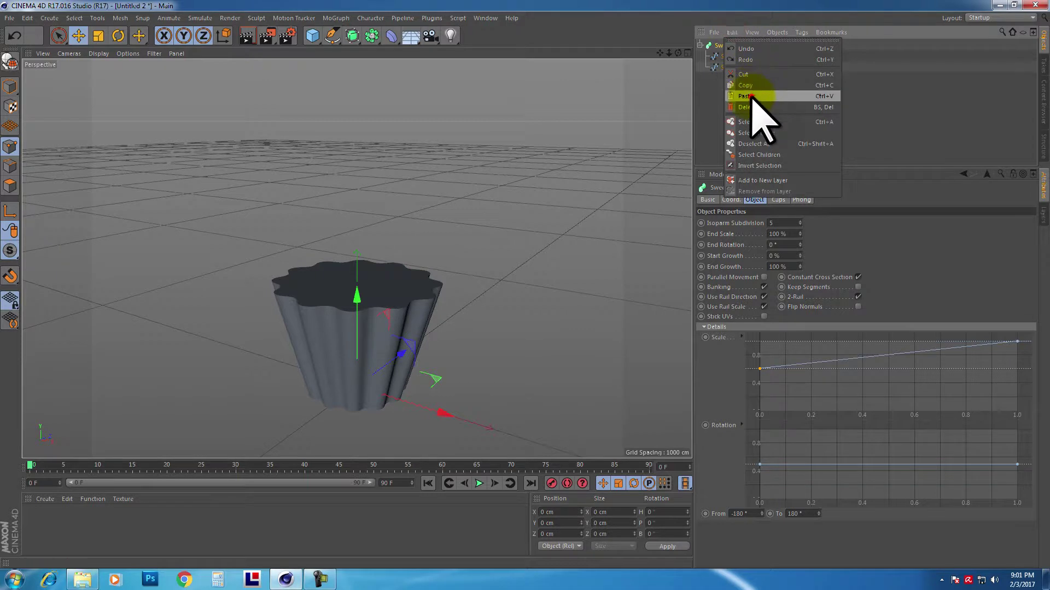
{"action": "left_click", "coordinate": [743, 96]}
{"action": "left_click", "coordinate": [724, 57]}
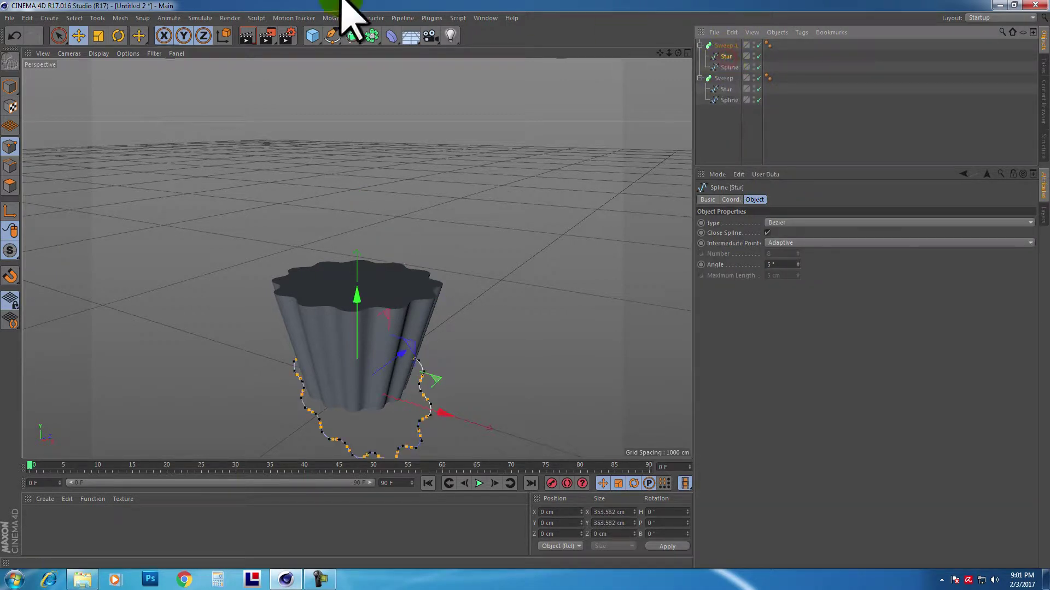
{"action": "left_click", "coordinate": [331, 36]}
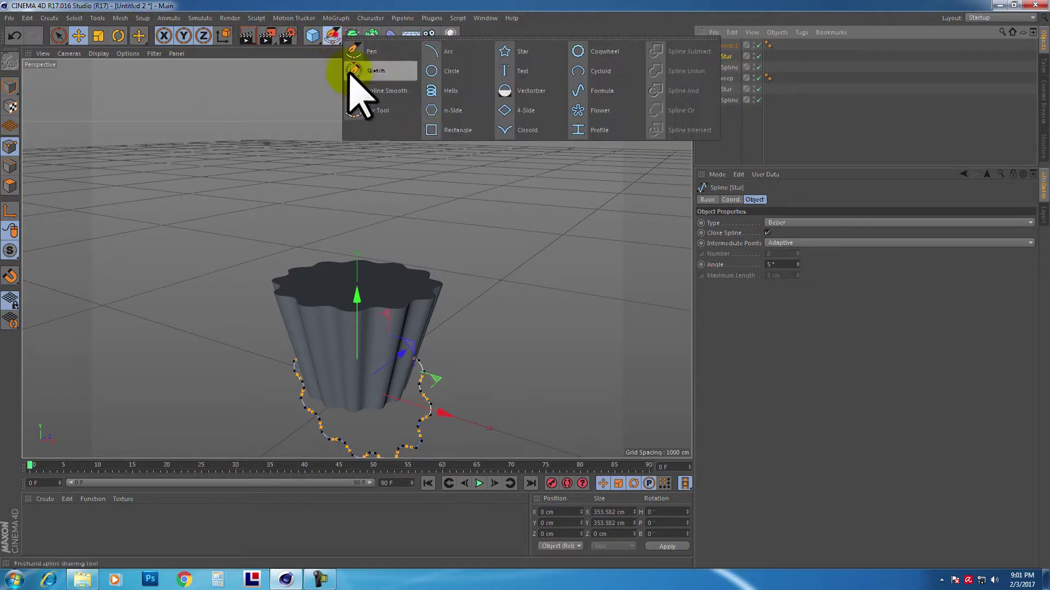
Put a Flower spline into Sweep.1, return the Star to the original Sweep, and raise Sweep.1
{"action": "left_click", "coordinate": [600, 111]}
{"action": "left_click_drag", "start_coordinate": [712, 47], "coordinate": [726, 83]}
{"action": "left_click", "coordinate": [724, 68]}
{"action": "left_click", "coordinate": [730, 46]}
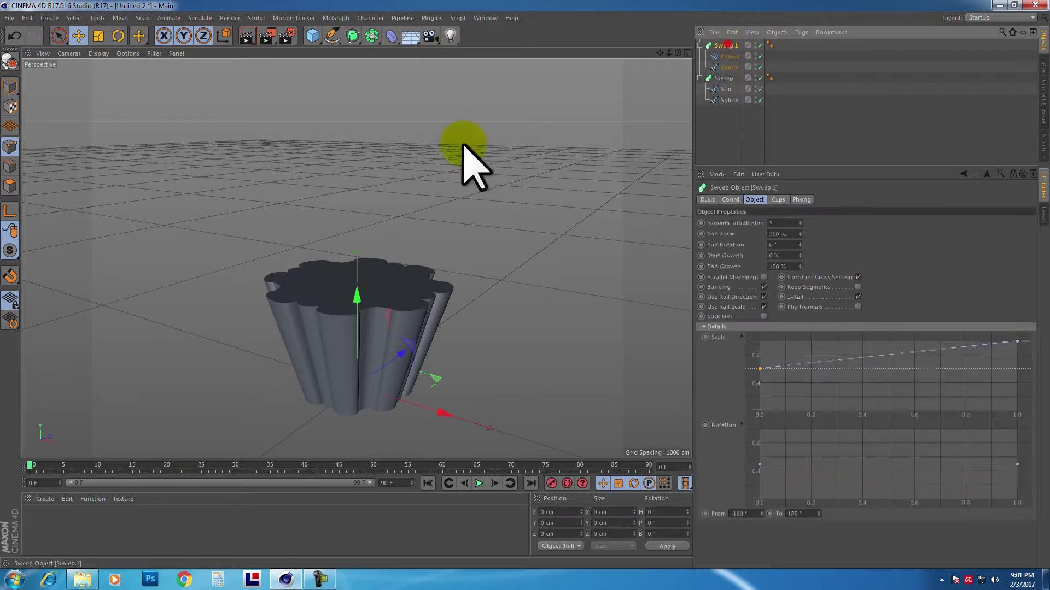
{"action": "left_click_drag", "start_coordinate": [362, 292], "coordinate": [363, 192]}
Set Sweep.1's Scale curve from 1 down to 0 and reduce the Flower's outer radius
{"action": "left_click", "coordinate": [760, 370]}
{"action": "left_click_drag", "start_coordinate": [761, 370], "coordinate": [800, 330]}
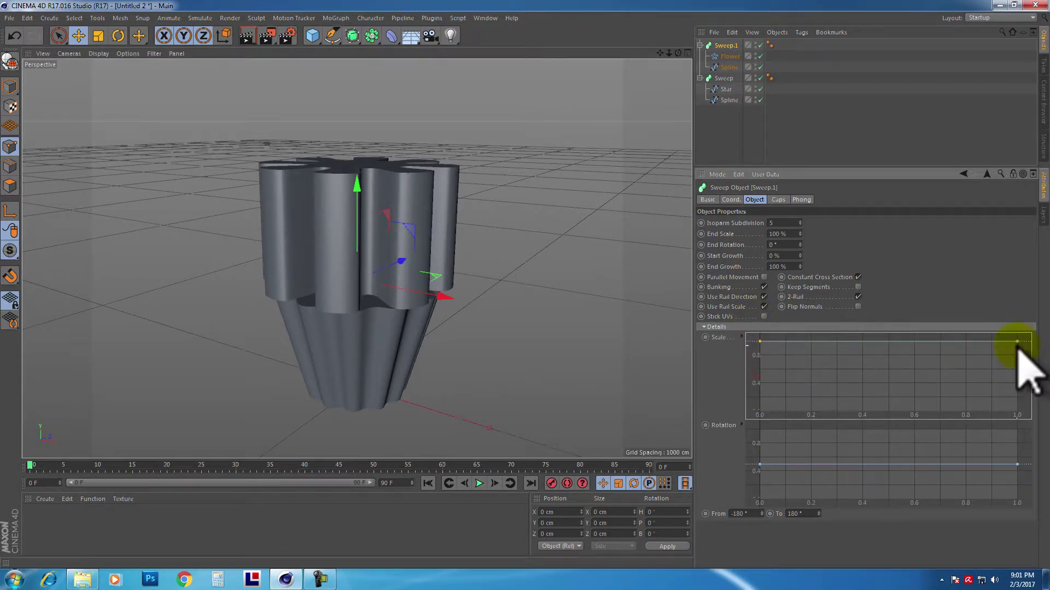
{"action": "left_click_drag", "start_coordinate": [1018, 342], "coordinate": [1031, 470]}
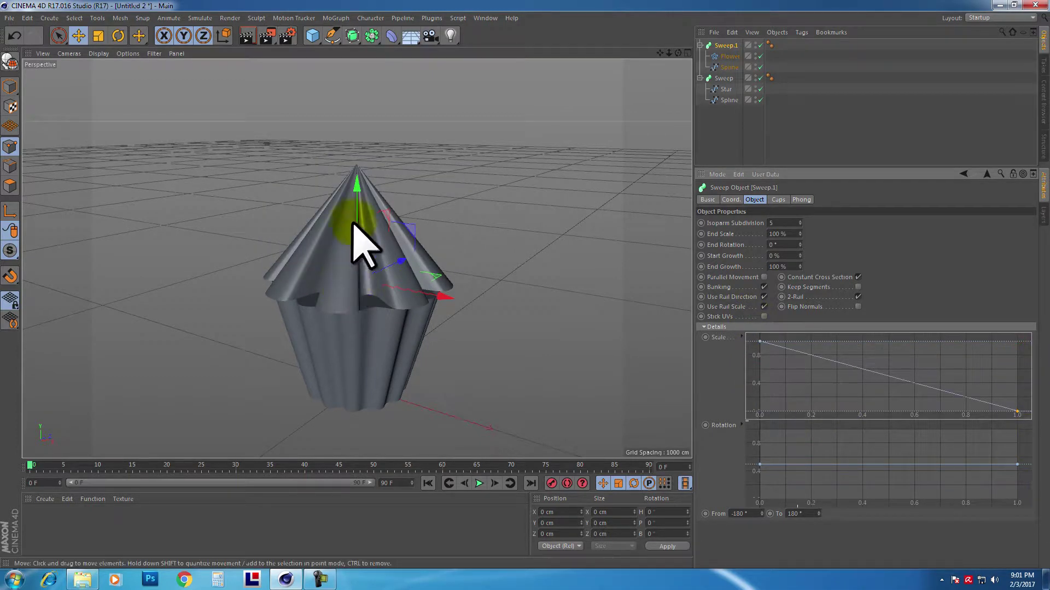
{"action": "left_click", "coordinate": [730, 57]}
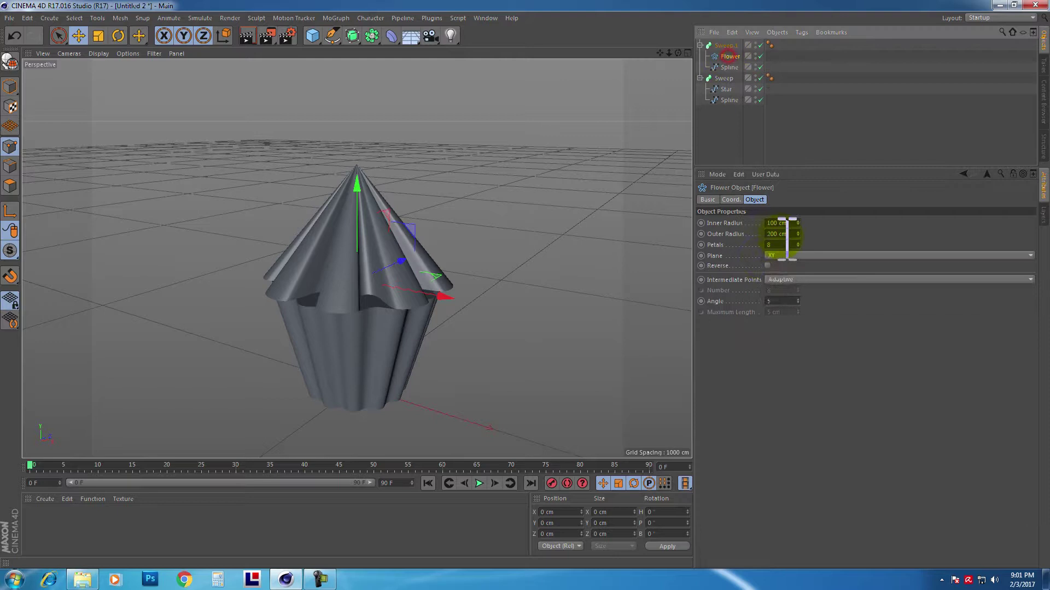
{"action": "left_click_drag", "start_coordinate": [801, 234], "coordinate": [799, 235]}
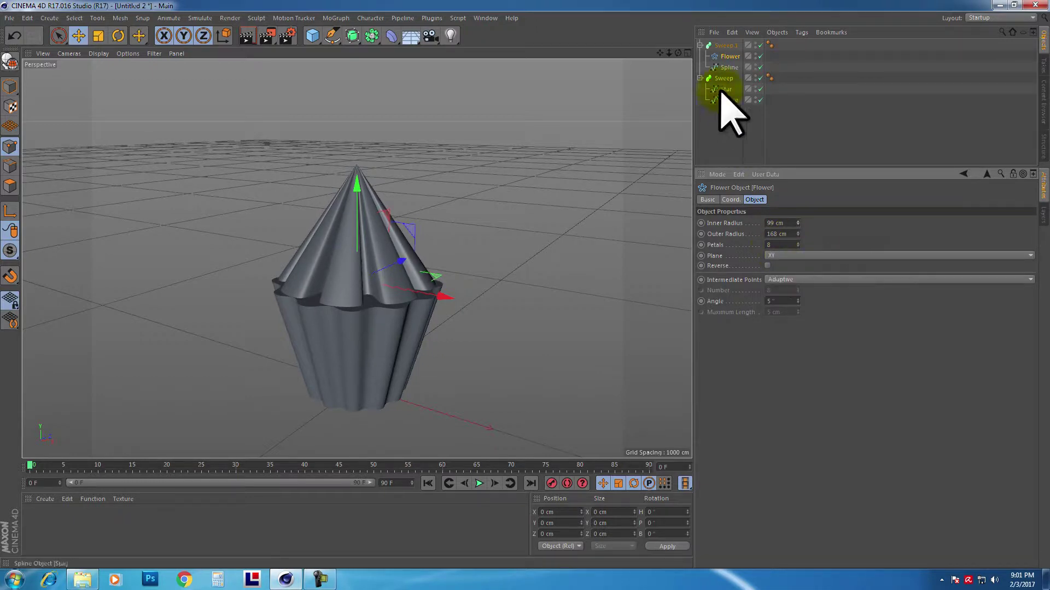
{"action": "left_click", "coordinate": [735, 46]}
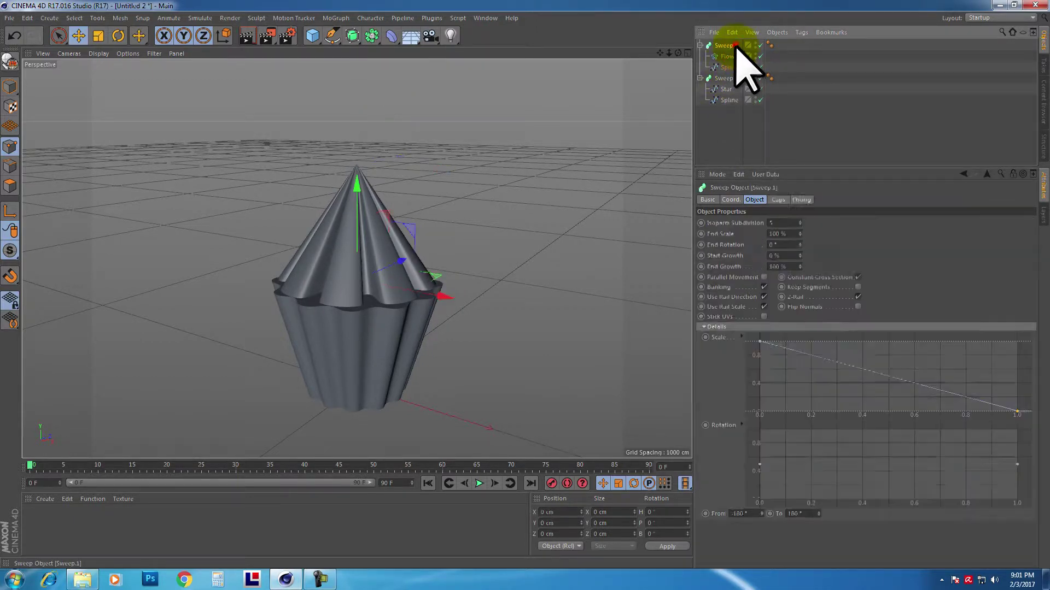
{"action": "left_click_drag", "start_coordinate": [801, 245], "coordinate": [800, 241]}
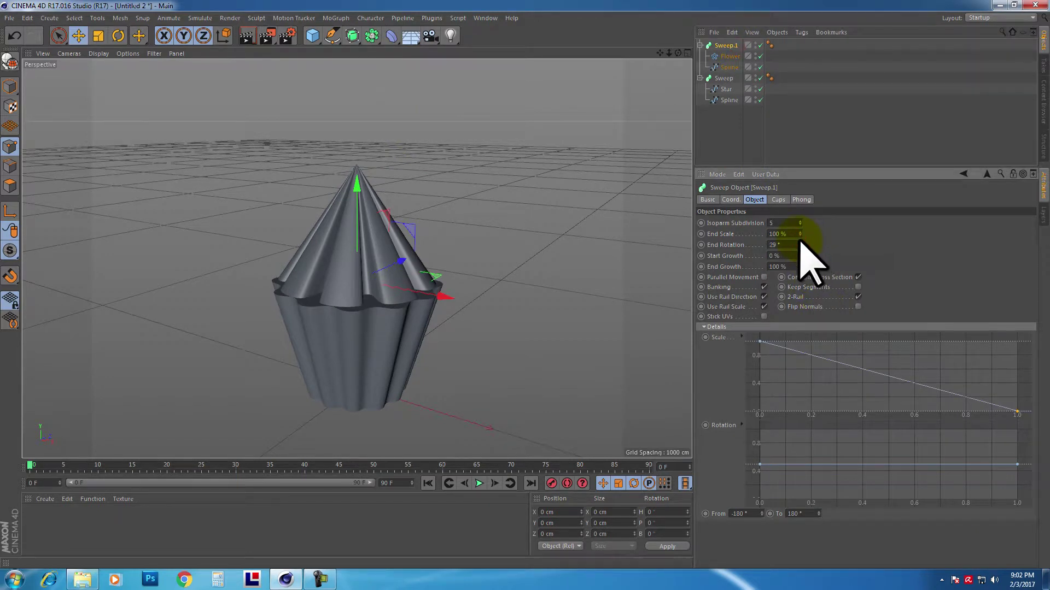
Set the path spline's intermediate points to Uniform with Number 13
{"action": "left_click", "coordinate": [729, 67]}
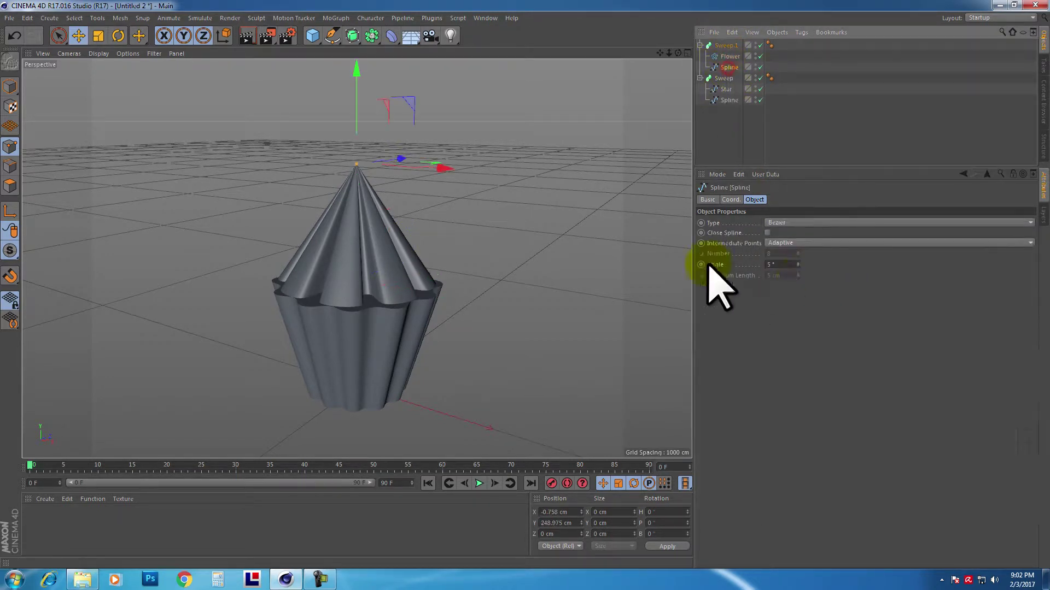
{"action": "left_click", "coordinate": [783, 243]}
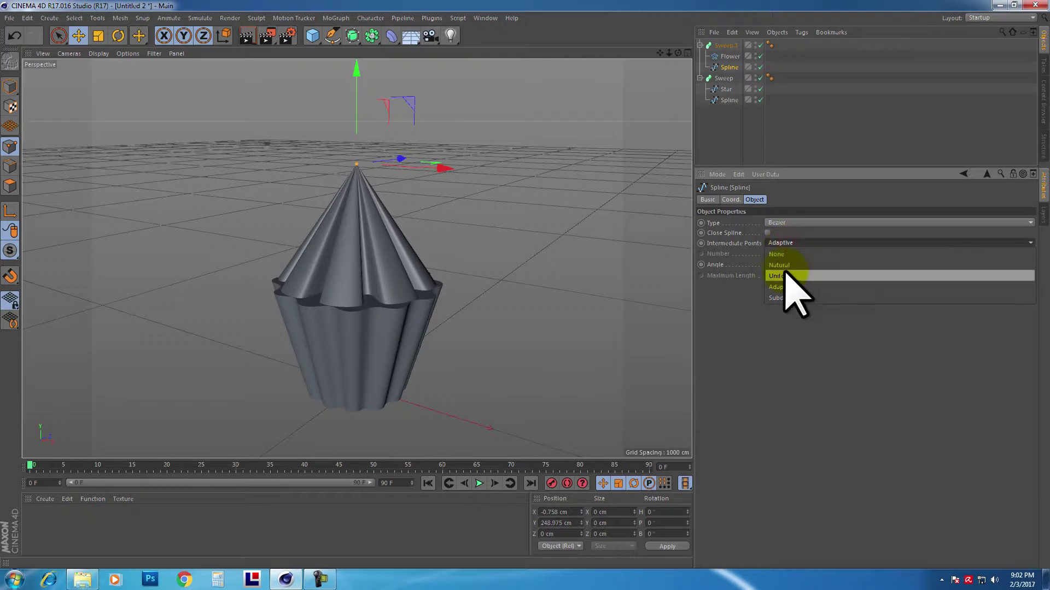
{"action": "left_click", "coordinate": [790, 277]}
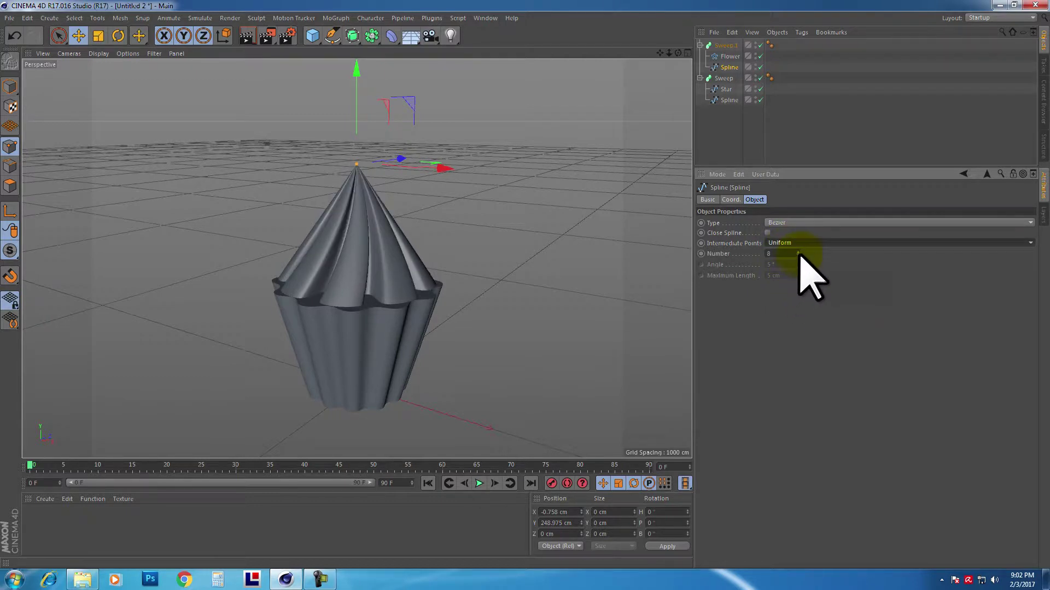
{"action": "left_click_drag", "start_coordinate": [799, 253], "coordinate": [799, 253]}
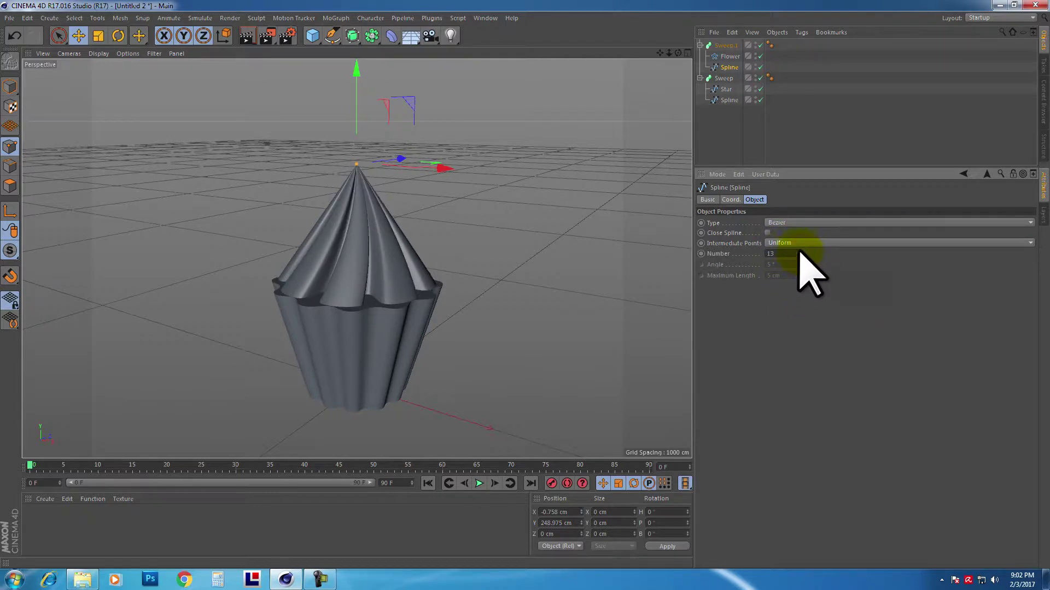
Raise Sweep.1's End Rotation to 220° and view the swirl from a lower angle
{"action": "left_click", "coordinate": [726, 45]}
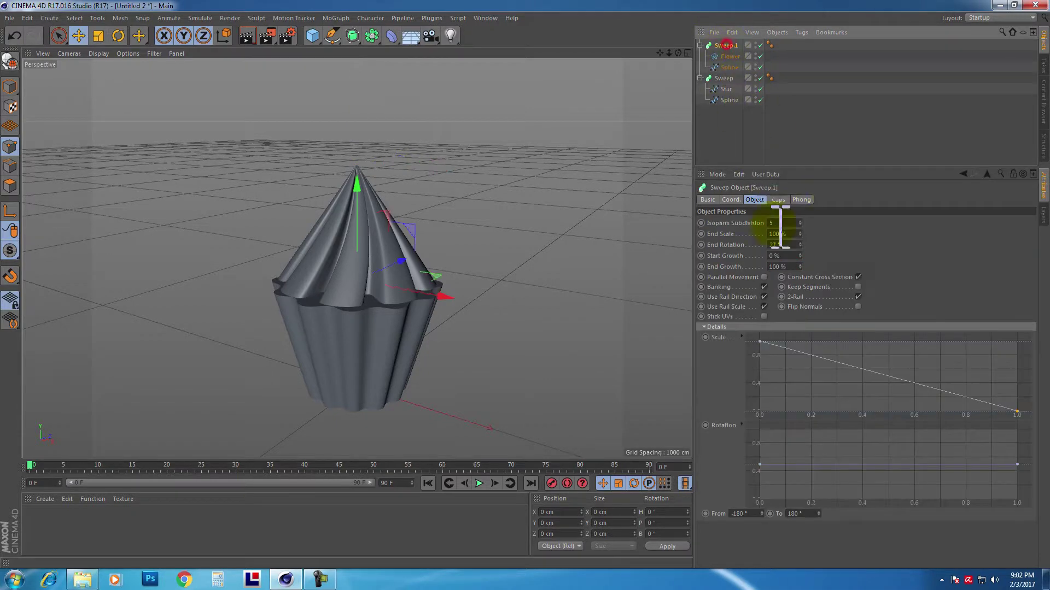
{"action": "left_click_drag", "start_coordinate": [802, 252], "coordinate": [801, 250]}
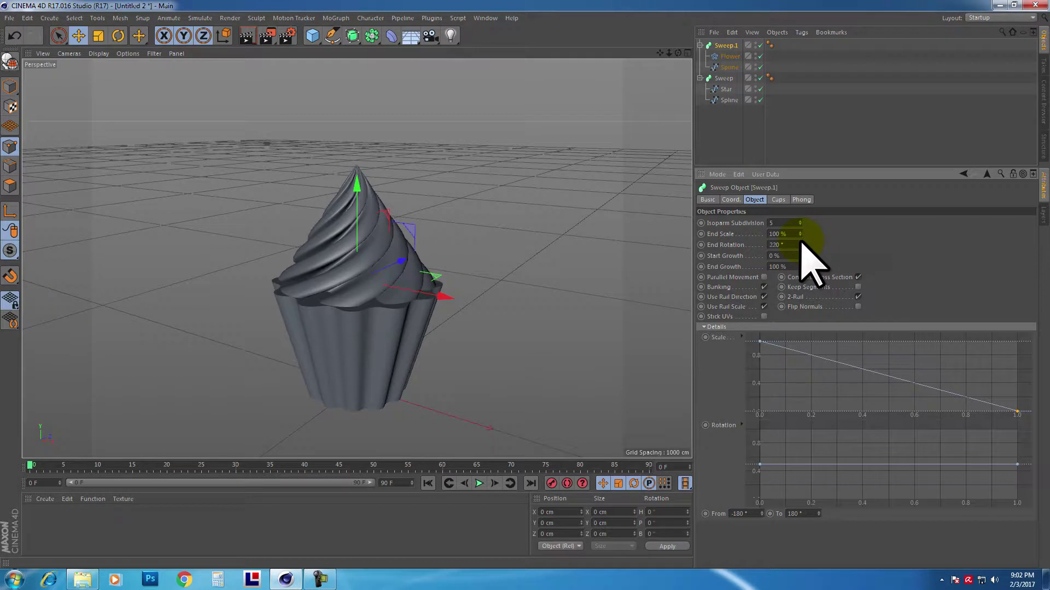
{"action": "scroll", "coordinate": [468, 258], "scroll_direction": "down", "scroll_amount": 2}
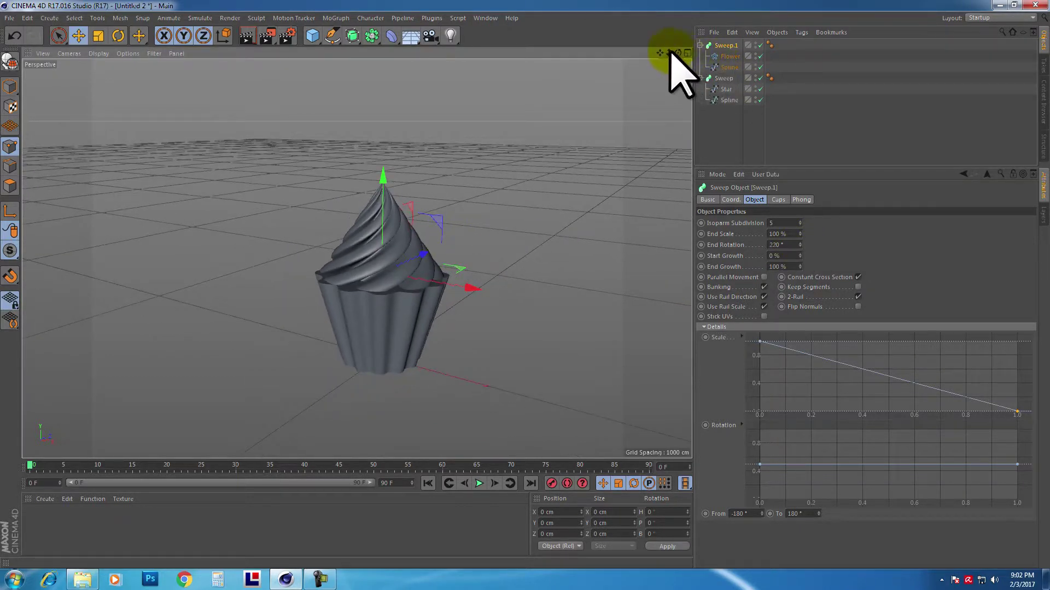
{"action": "left_click_drag", "start_coordinate": [660, 53], "coordinate": [517, 281]}
{"action": "left_click_drag", "start_coordinate": [678, 53], "coordinate": [528, 286]}
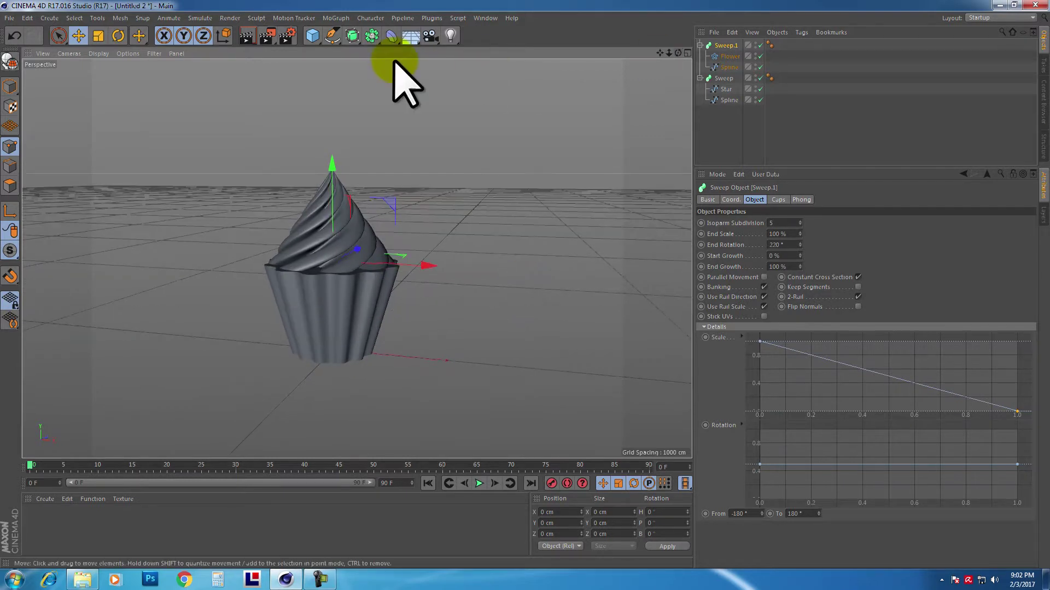
Add a Floor and a new material coloured dark brown via HSV
{"action": "left_click_drag", "start_coordinate": [411, 35], "coordinate": [433, 50]}
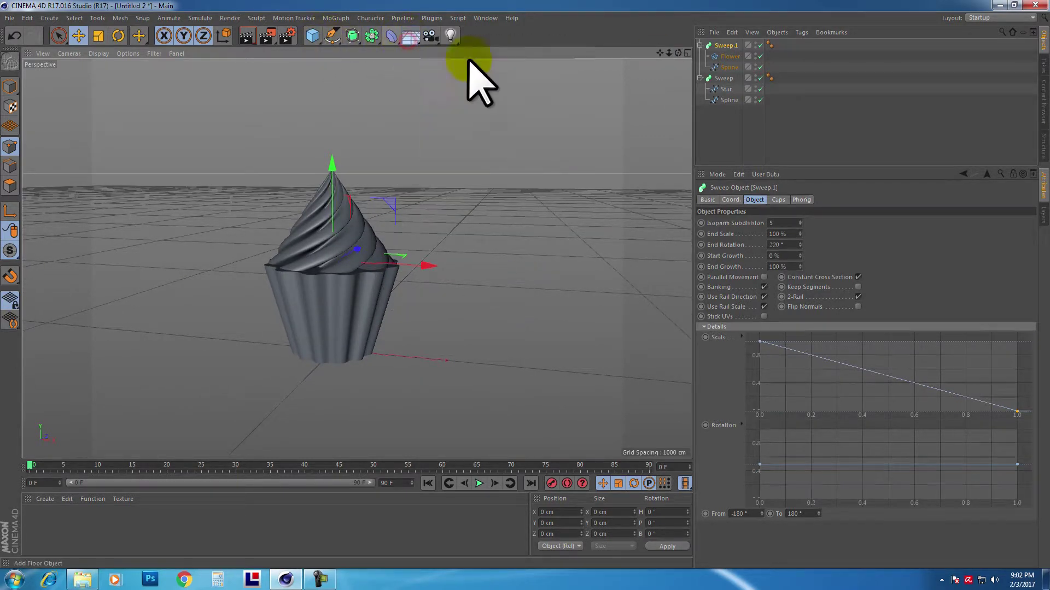
{"action": "double_click", "coordinate": [46, 533]}
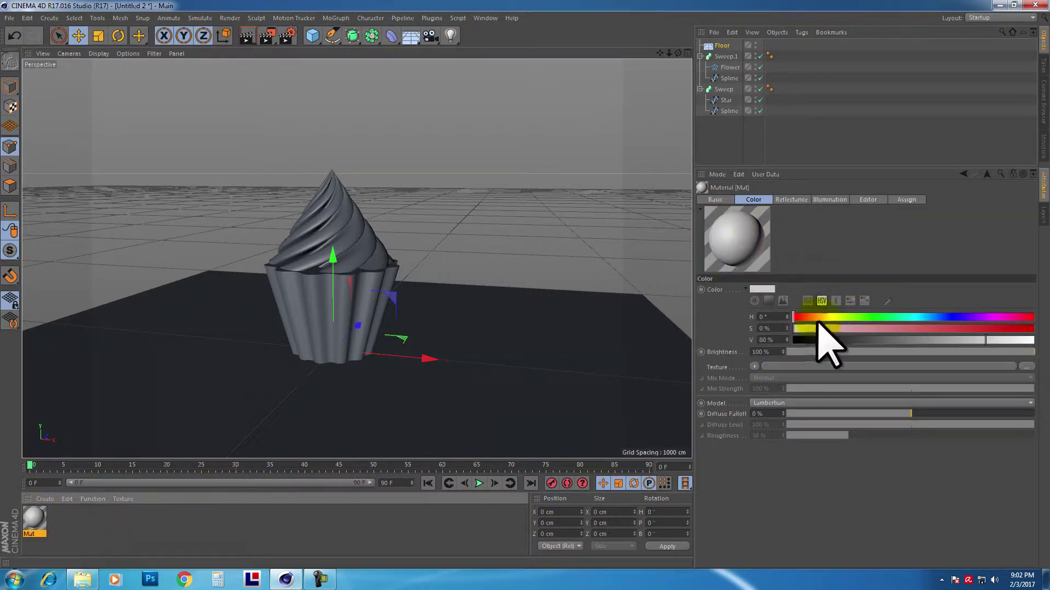
{"action": "left_click", "coordinate": [811, 317]}
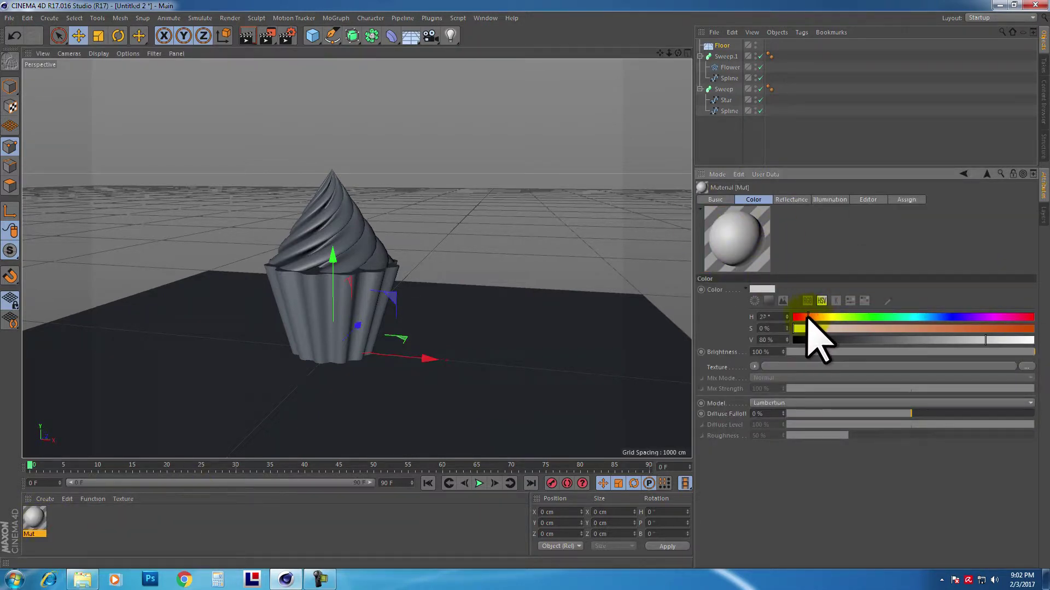
{"action": "left_click_drag", "start_coordinate": [802, 322], "coordinate": [979, 328]}
{"action": "left_click", "coordinate": [893, 340]}
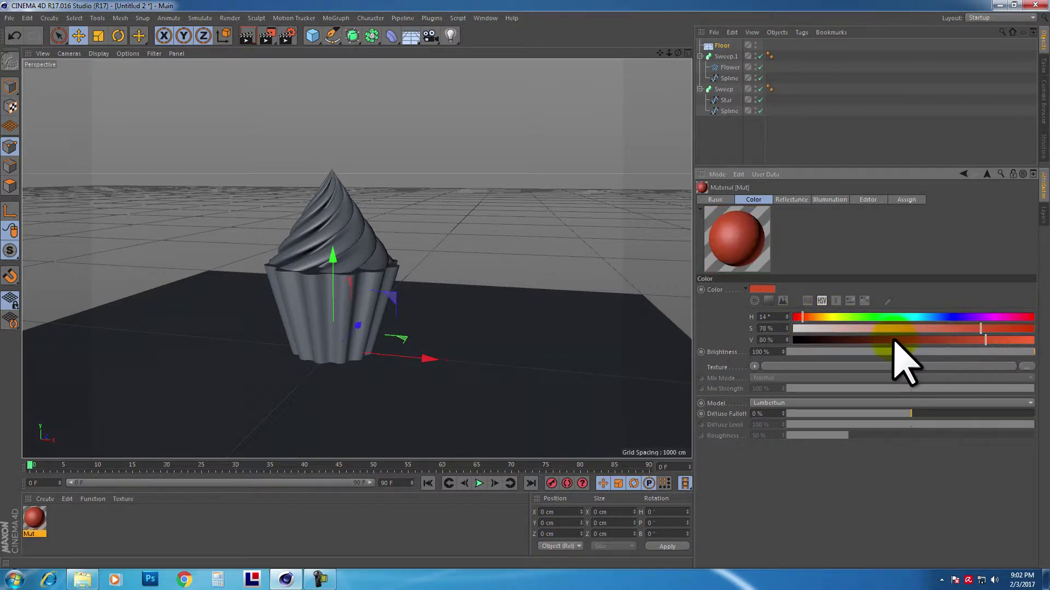
{"action": "left_click", "coordinate": [916, 328]}
{"action": "left_click_drag", "start_coordinate": [916, 328], "coordinate": [944, 328]}
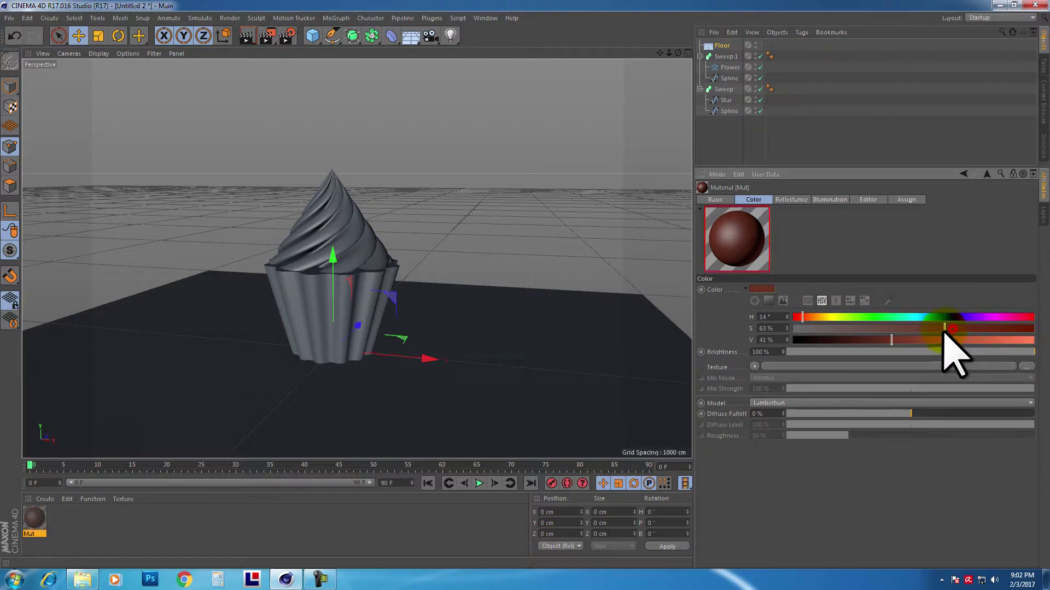
Give the material a Beckmann reflectance layer at 6% brightness
{"action": "left_click", "coordinate": [727, 200]}
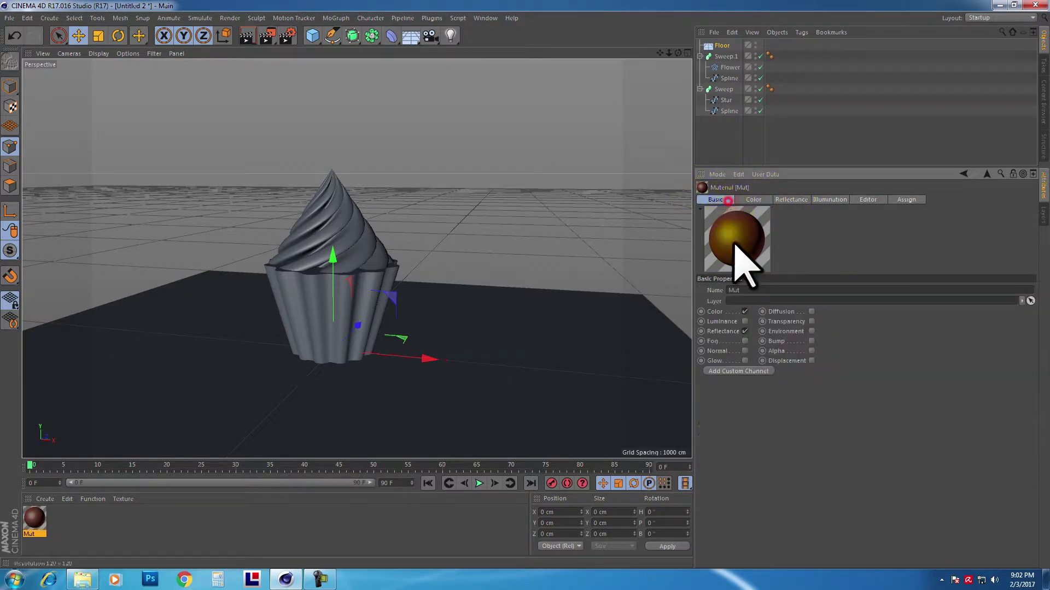
{"action": "left_click", "coordinate": [717, 311]}
{"action": "left_click", "coordinate": [748, 320]}
{"action": "left_click", "coordinate": [823, 300]}
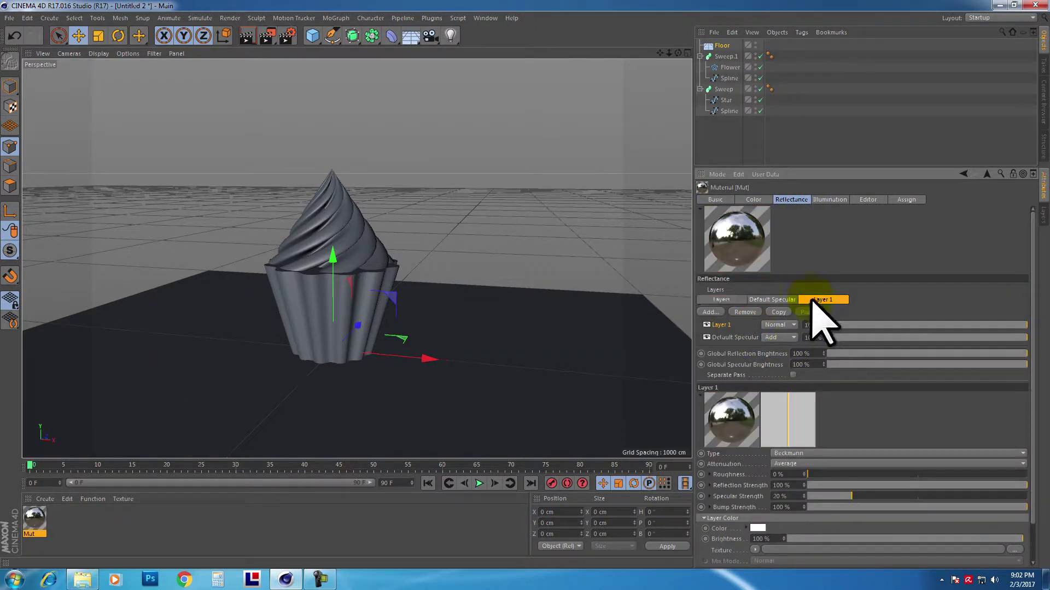
{"action": "left_click", "coordinate": [826, 464]}
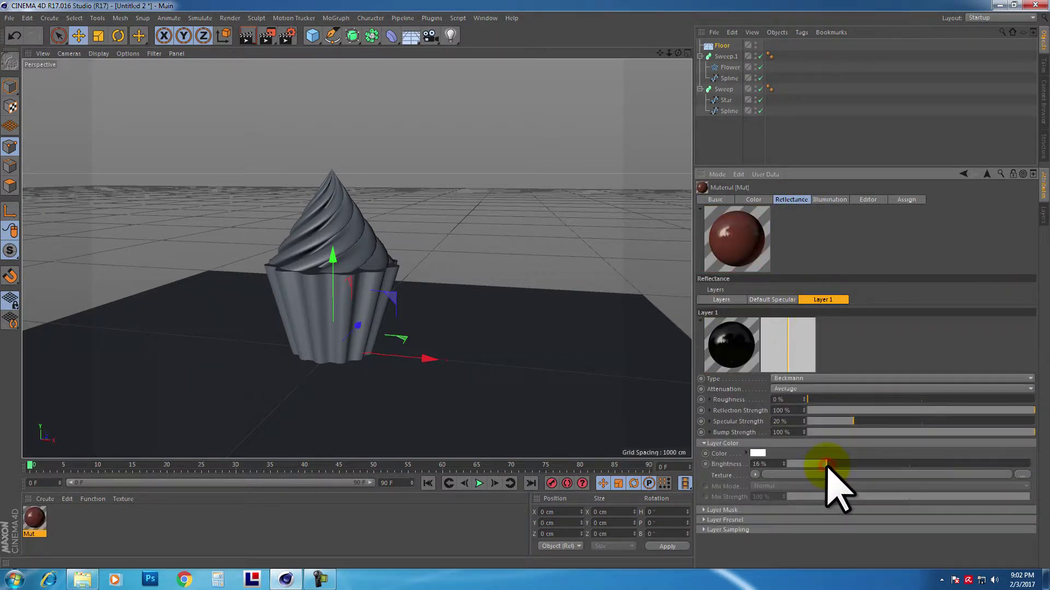
{"action": "left_click_drag", "start_coordinate": [833, 465], "coordinate": [801, 463]}
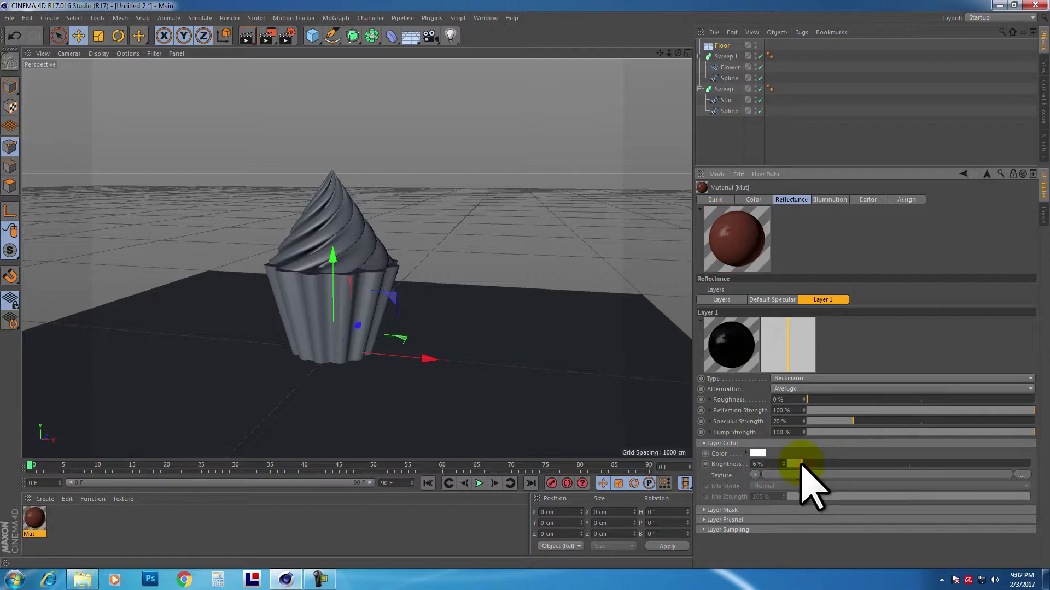
{"action": "left_click", "coordinate": [717, 175]}
Turn off Linear Workflow in the project settings and copy the material's colour value
{"action": "left_click", "coordinate": [731, 224]}
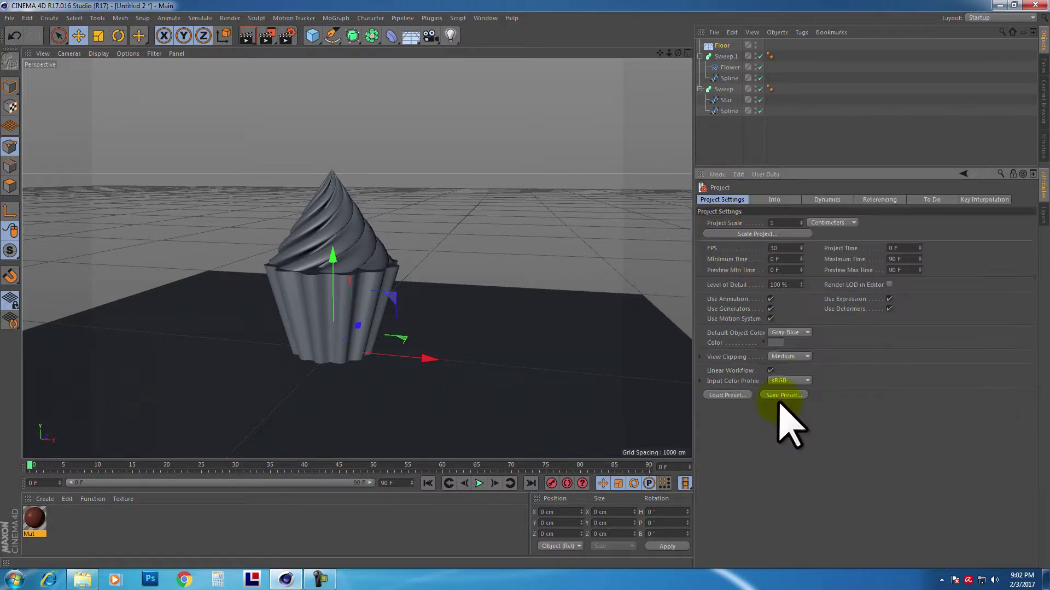
{"action": "left_click", "coordinate": [772, 371]}
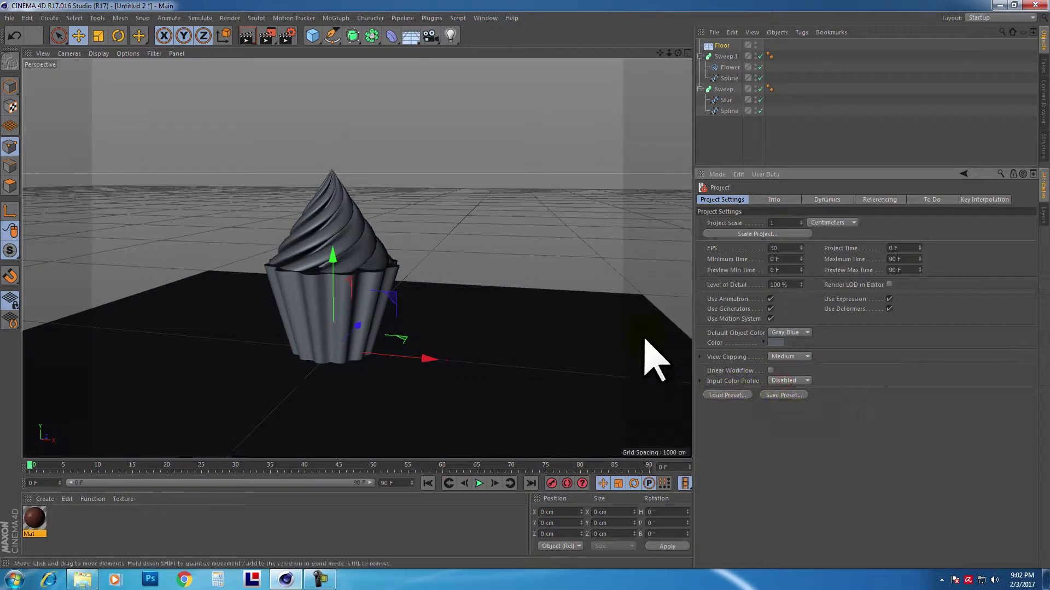
{"action": "left_click", "coordinate": [35, 518]}
{"action": "left_click", "coordinate": [754, 199]}
{"action": "right_click", "coordinate": [725, 289]}
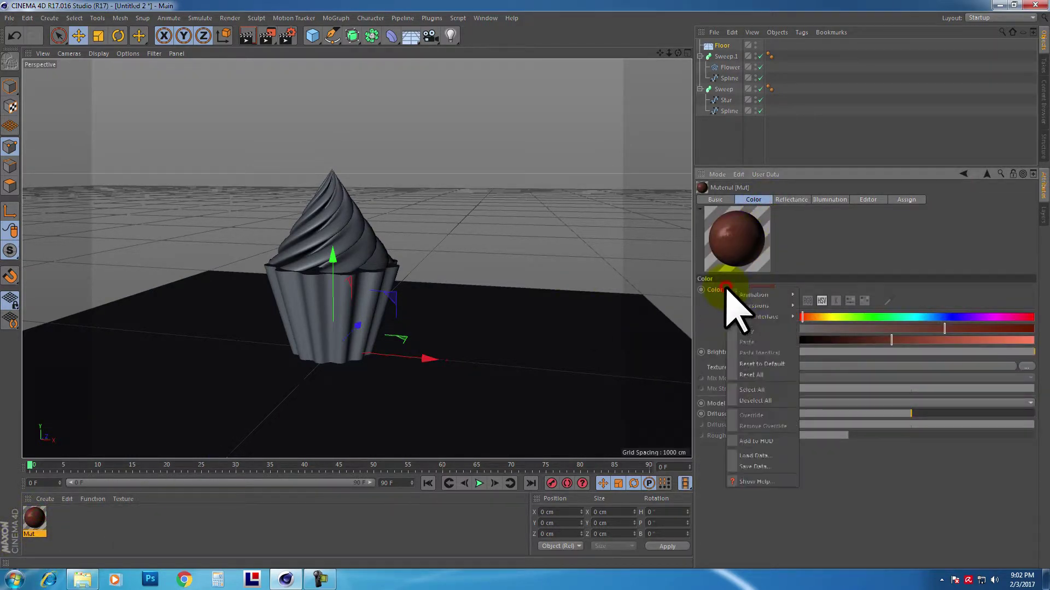
{"action": "left_click", "coordinate": [746, 331]}
Enable Luminance with the pasted brown at 61% brightness and apply Mut to the cup Sweep
{"action": "left_click", "coordinate": [715, 201]}
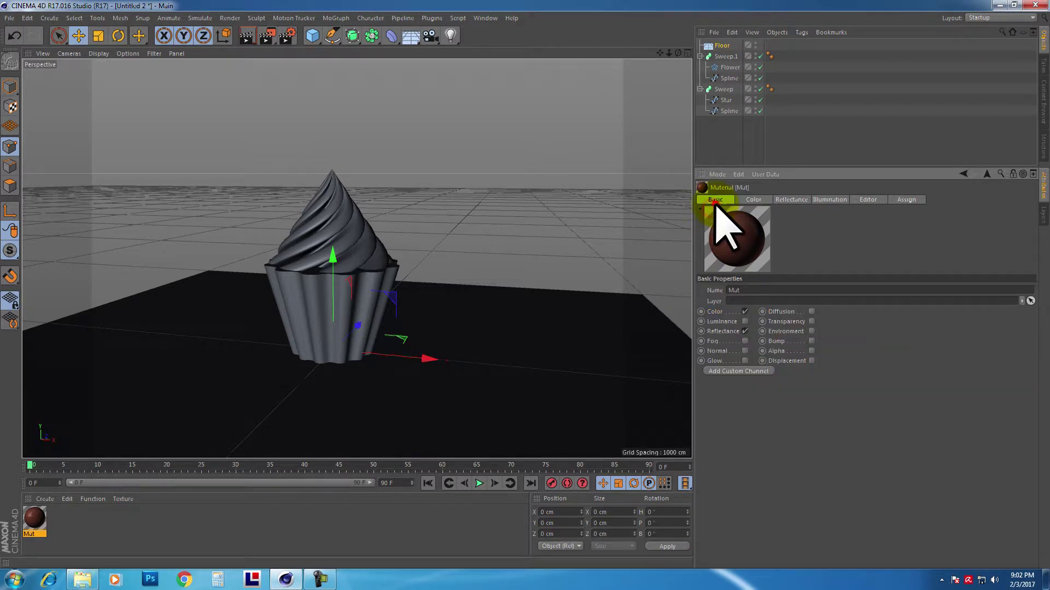
{"action": "left_click", "coordinate": [792, 200]}
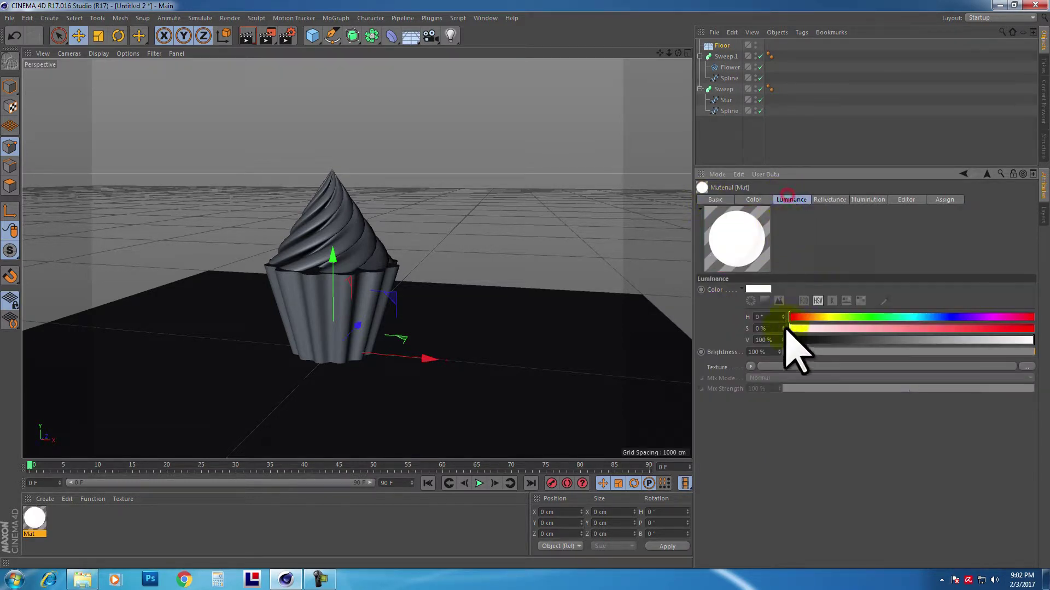
{"action": "left_click", "coordinate": [753, 366]}
{"action": "mouse_move", "coordinate": [777, 311]}
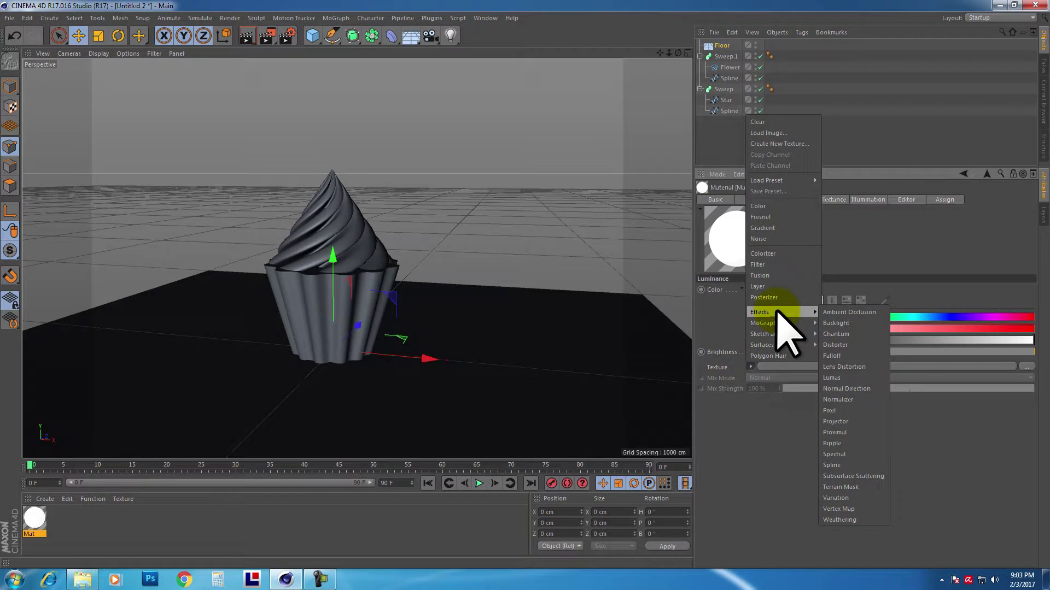
{"action": "left_click", "coordinate": [714, 353]}
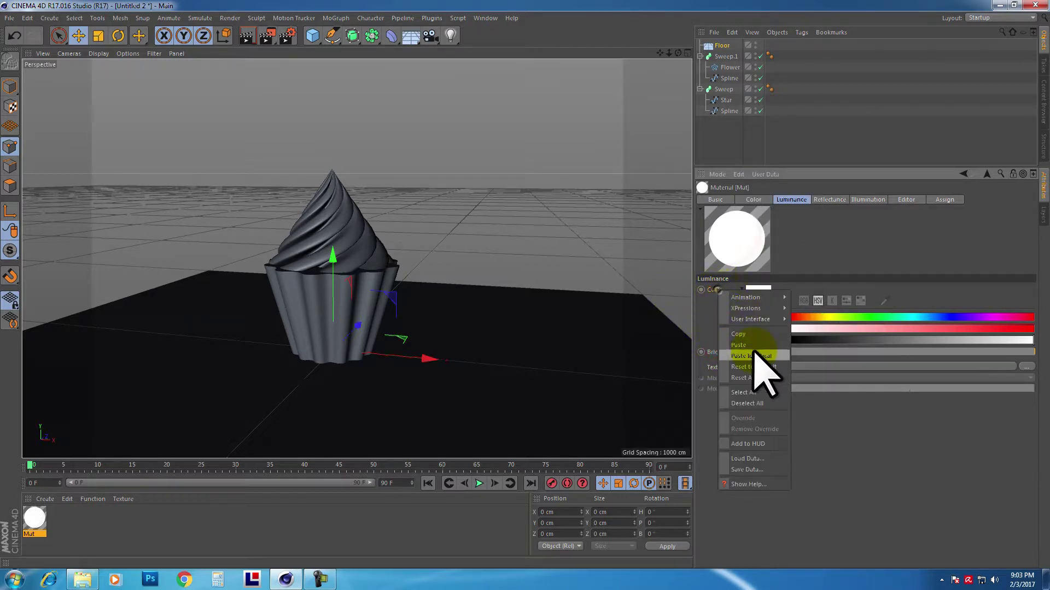
{"action": "key", "text": "ctrl+v"}
{"action": "left_click_drag", "start_coordinate": [889, 353], "coordinate": [937, 353]}
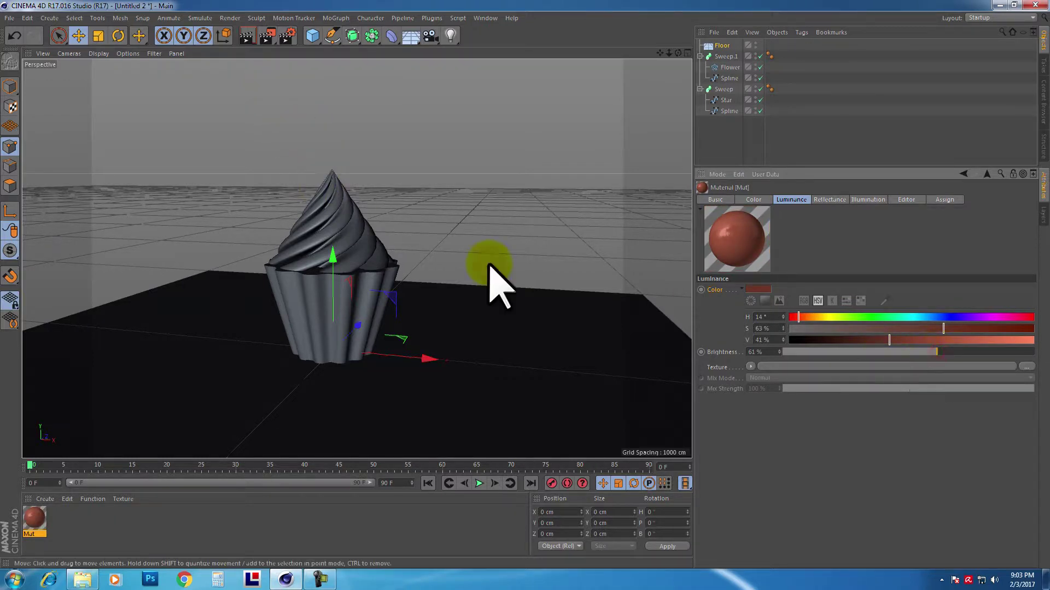
{"action": "left_click_drag", "start_coordinate": [34, 520], "coordinate": [719, 92]}
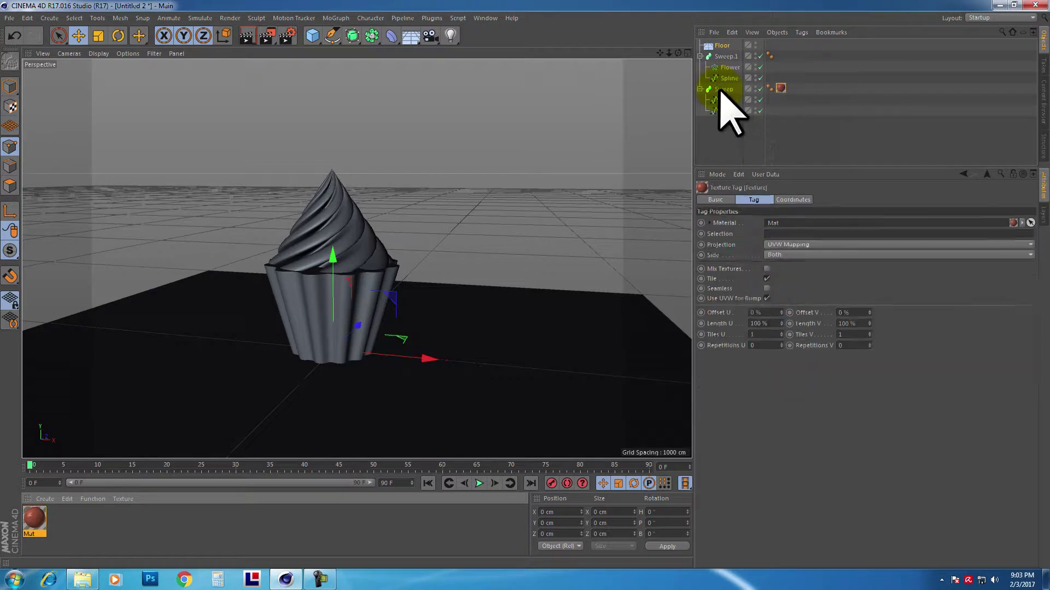
Darken and saturate Mut's luminance colour to a deep reddish brown, then copy that colour
{"action": "left_click", "coordinate": [247, 36]}
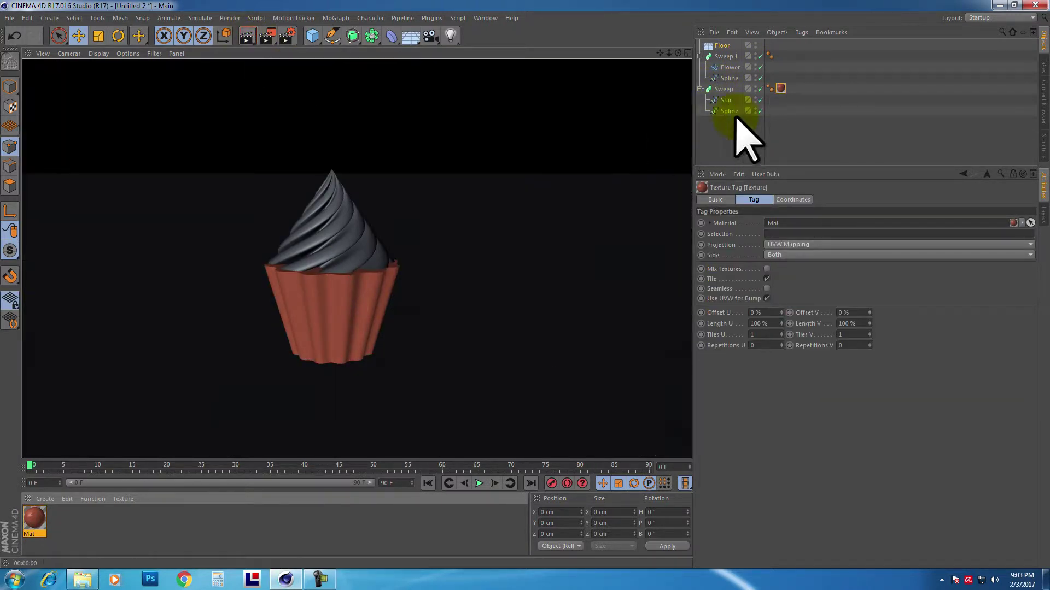
{"action": "double_click", "coordinate": [781, 88]}
{"action": "left_click_drag", "start_coordinate": [890, 339], "coordinate": [845, 339]}
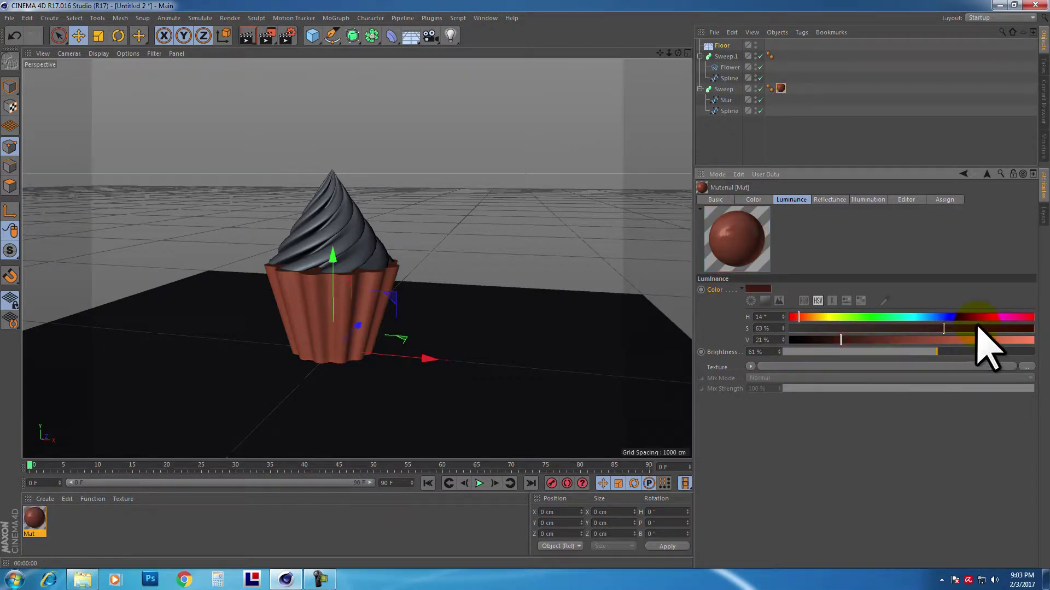
{"action": "left_click_drag", "start_coordinate": [980, 328], "coordinate": [990, 328]}
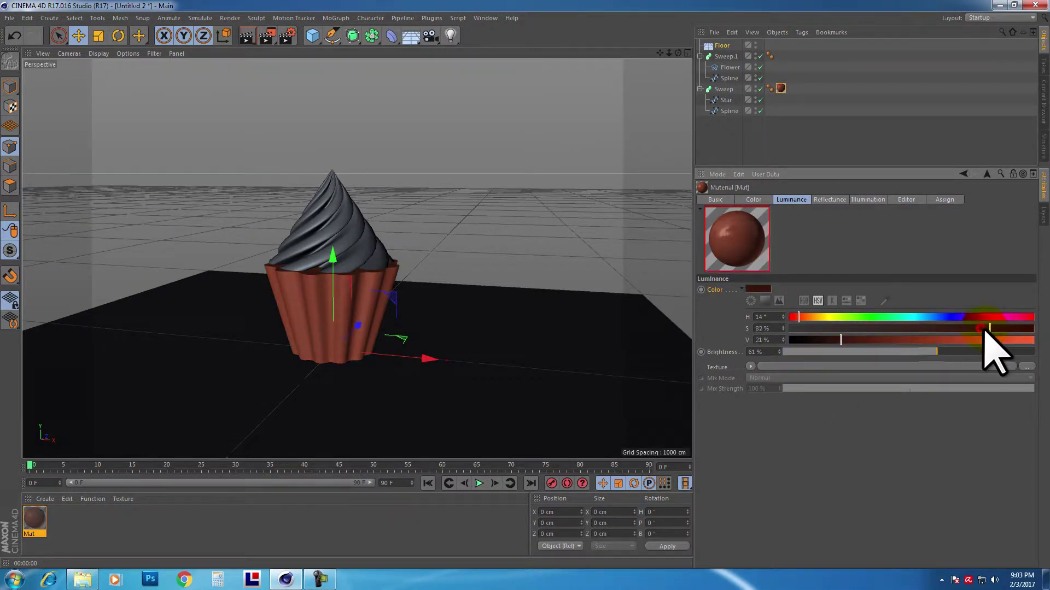
{"action": "right_click", "coordinate": [733, 291]}
{"action": "left_click", "coordinate": [753, 334]}
Paste the brown luminance colour into Mut's Color channel
{"action": "left_click", "coordinate": [754, 199]}
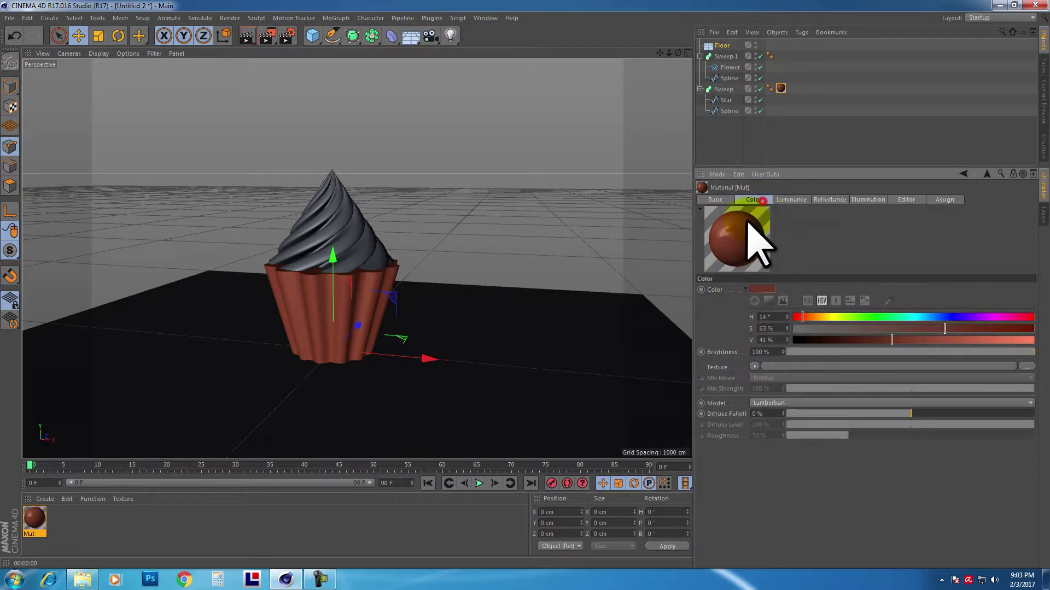
{"action": "right_click", "coordinate": [723, 290]}
{"action": "left_click", "coordinate": [753, 348]}
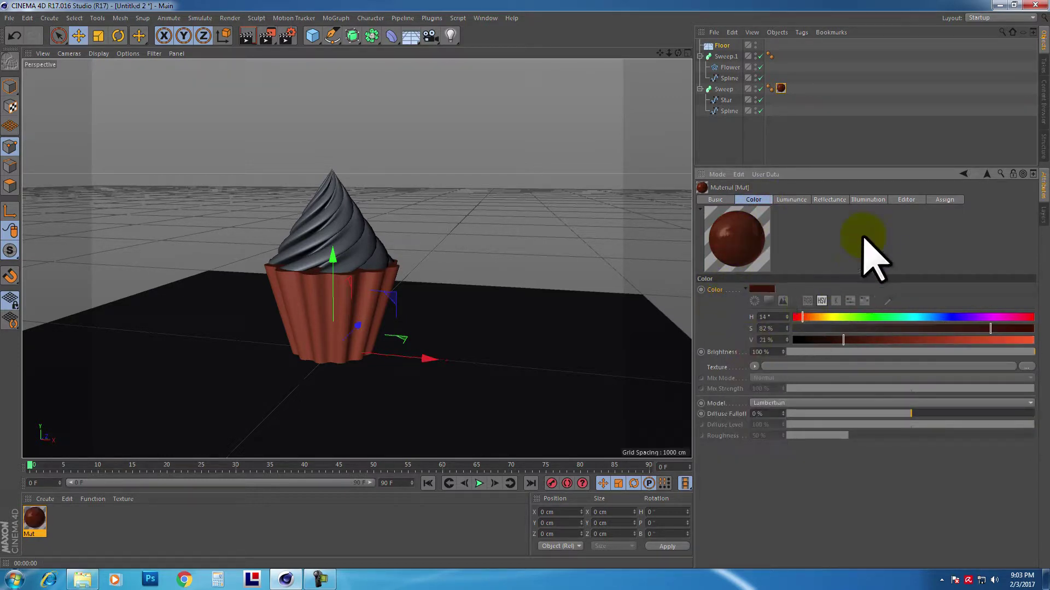
Paste the brown into Reflectance Layer 1's colour at 20% brightness and render to check
{"action": "left_click", "coordinate": [830, 200]}
{"action": "left_click", "coordinate": [738, 302]}
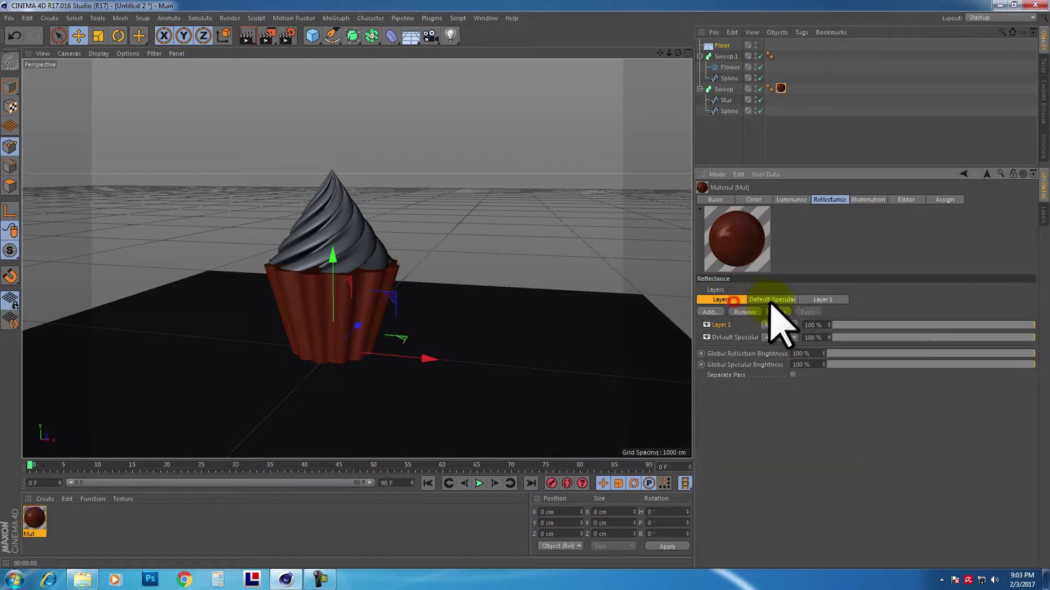
{"action": "left_click", "coordinate": [772, 299]}
{"action": "left_click", "coordinate": [823, 299]}
{"action": "right_click", "coordinate": [722, 456]}
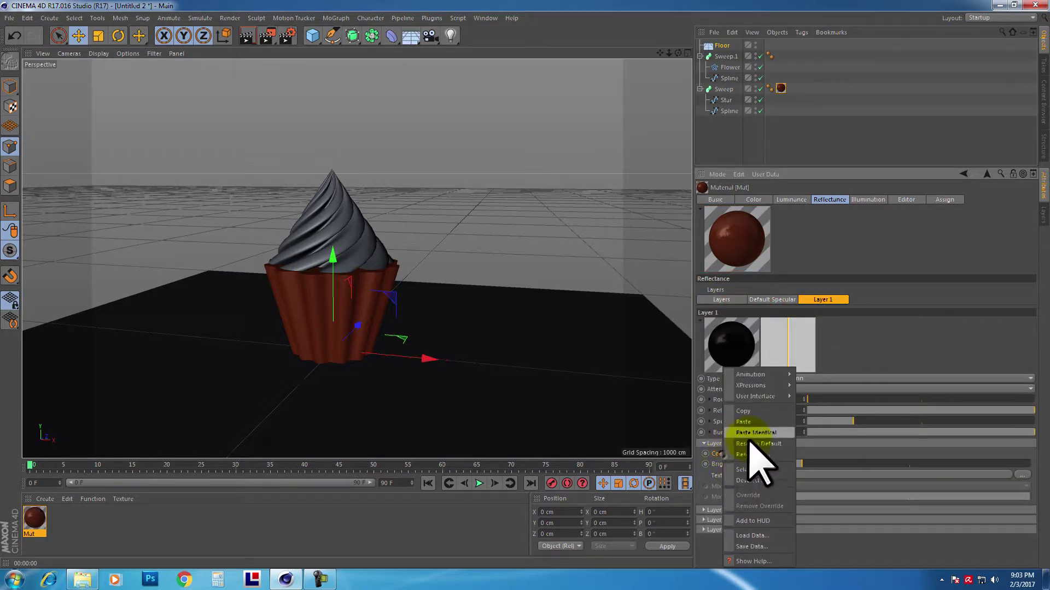
{"action": "left_click", "coordinate": [748, 422]}
{"action": "mouse_move", "coordinate": [830, 465]}
{"action": "left_mouse_down"}
{"action": "mouse_move", "coordinate": [865, 465]}
{"action": "mouse_move", "coordinate": [848, 476]}
{"action": "mouse_move", "coordinate": [835, 466]}
{"action": "left_mouse_up"}
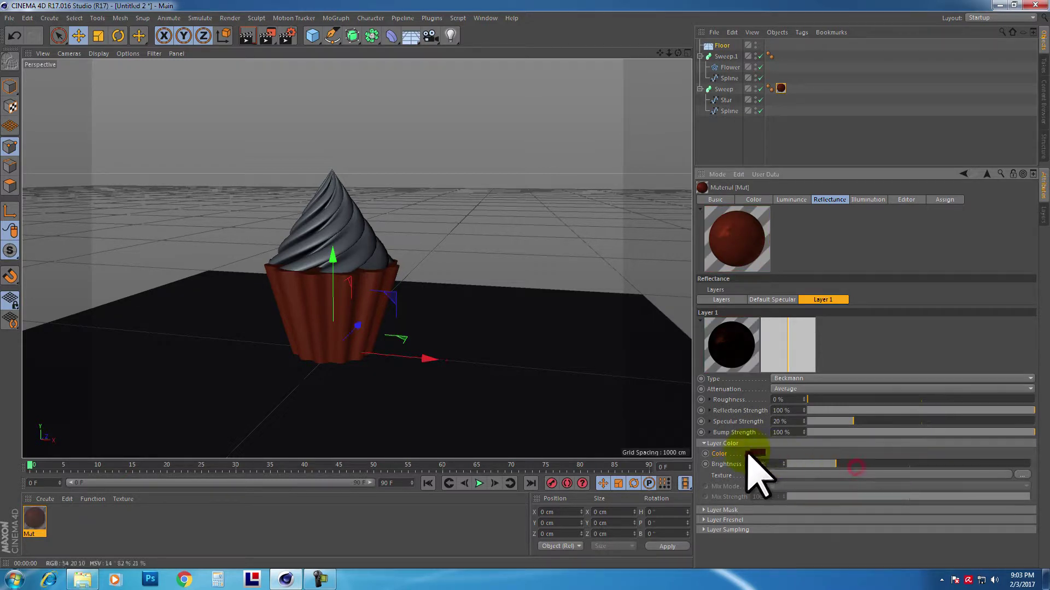
{"action": "left_click", "coordinate": [248, 36]}
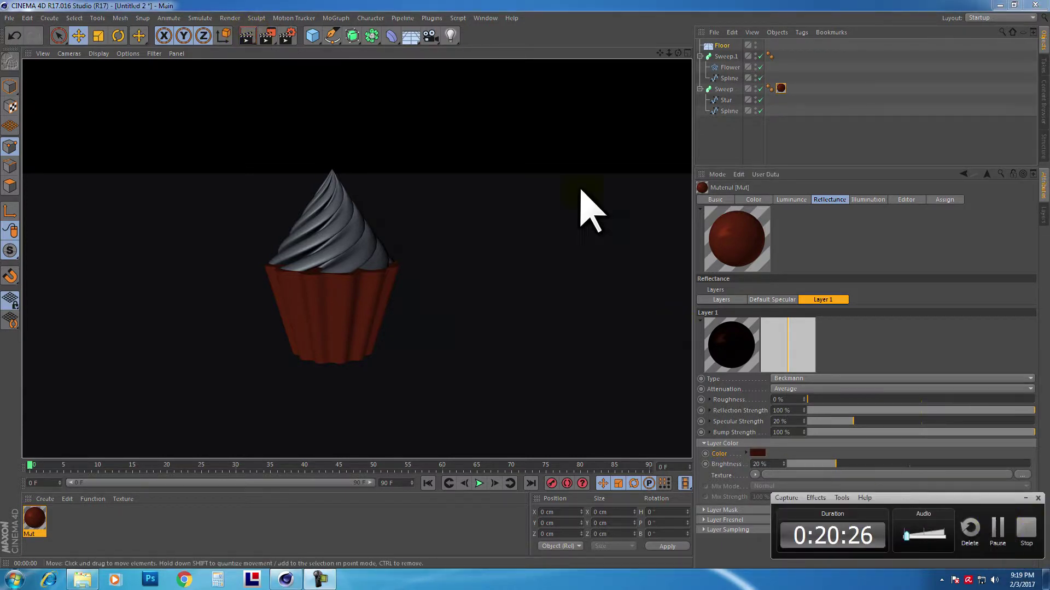
{"action": "left_click", "coordinate": [823, 140]}
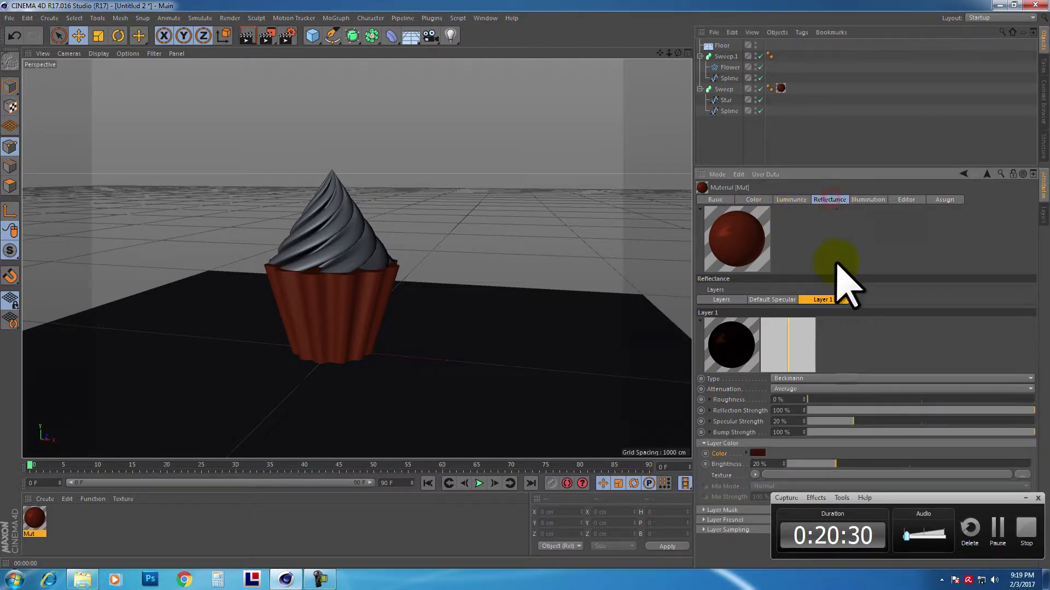
Set the cup Sweep's start and end caps to Fillet Cap, with 10 start steps and 23 end steps
{"action": "left_click", "coordinate": [997, 527]}
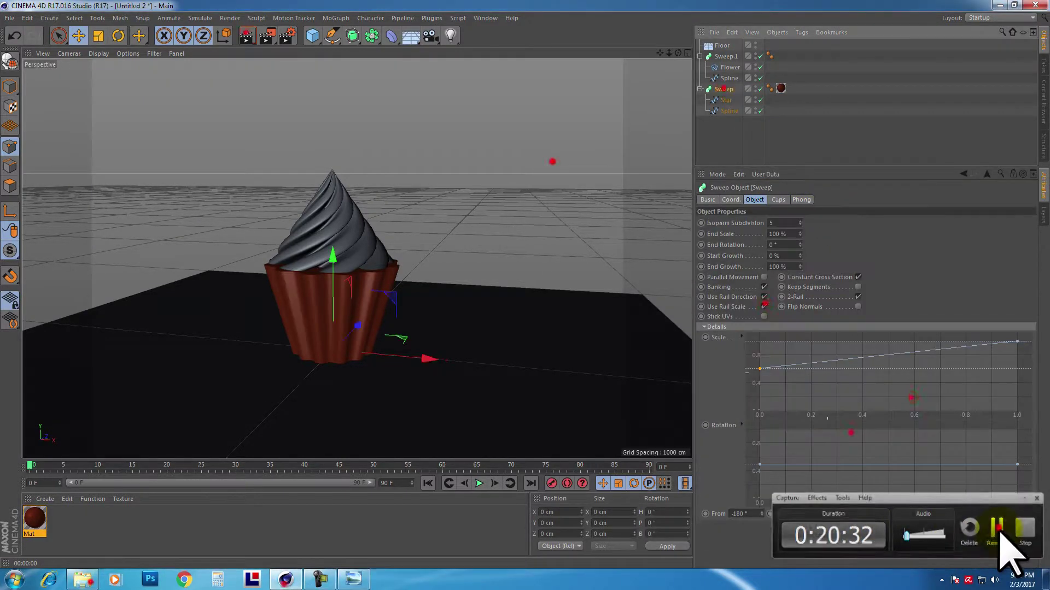
{"action": "left_click", "coordinate": [999, 528]}
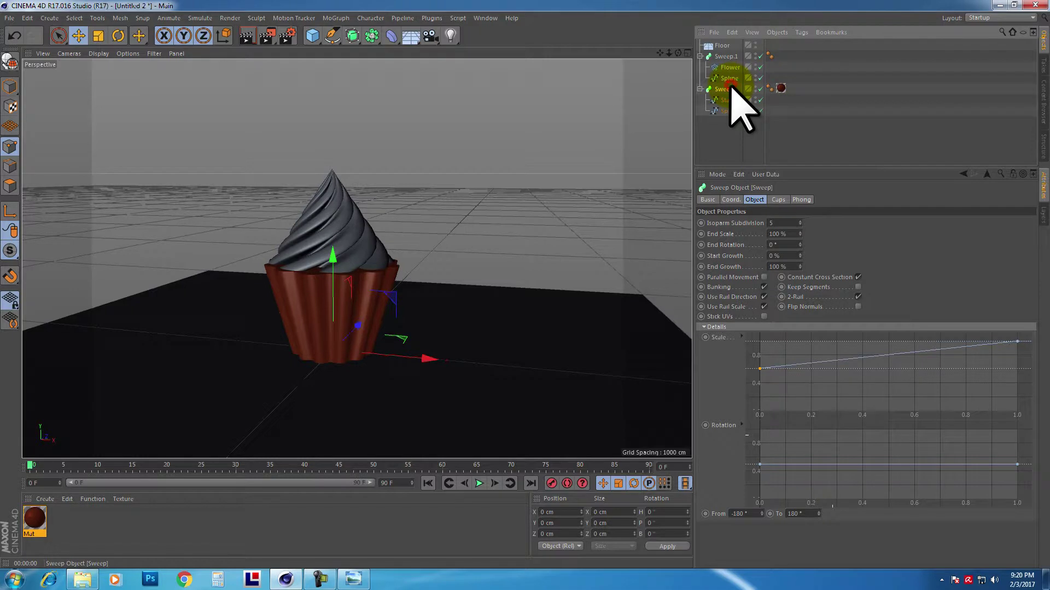
{"action": "left_click", "coordinate": [778, 199]}
{"action": "left_click", "coordinate": [808, 223]}
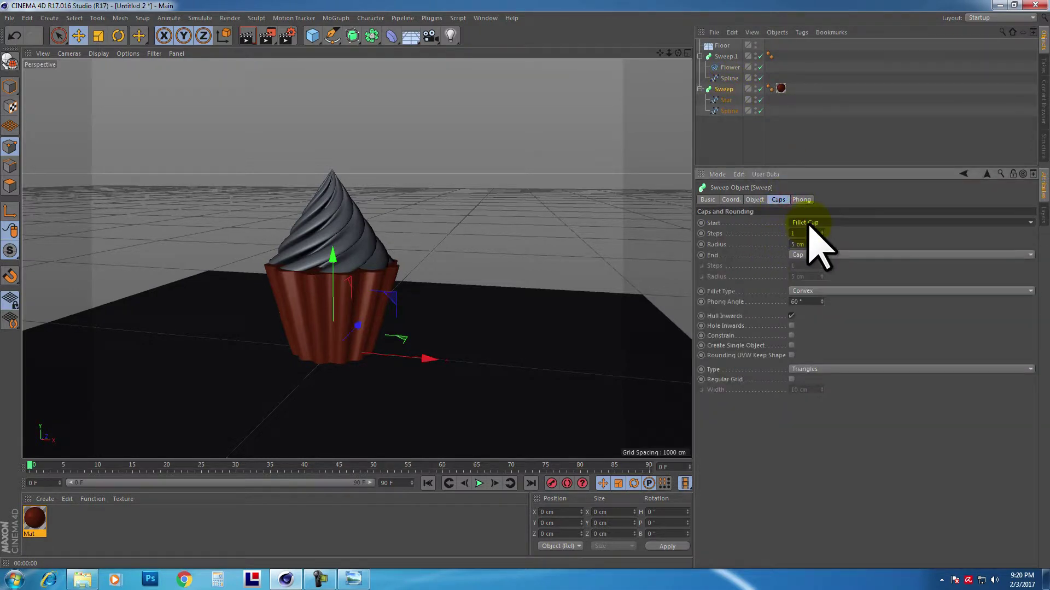
{"action": "left_click", "coordinate": [812, 254]}
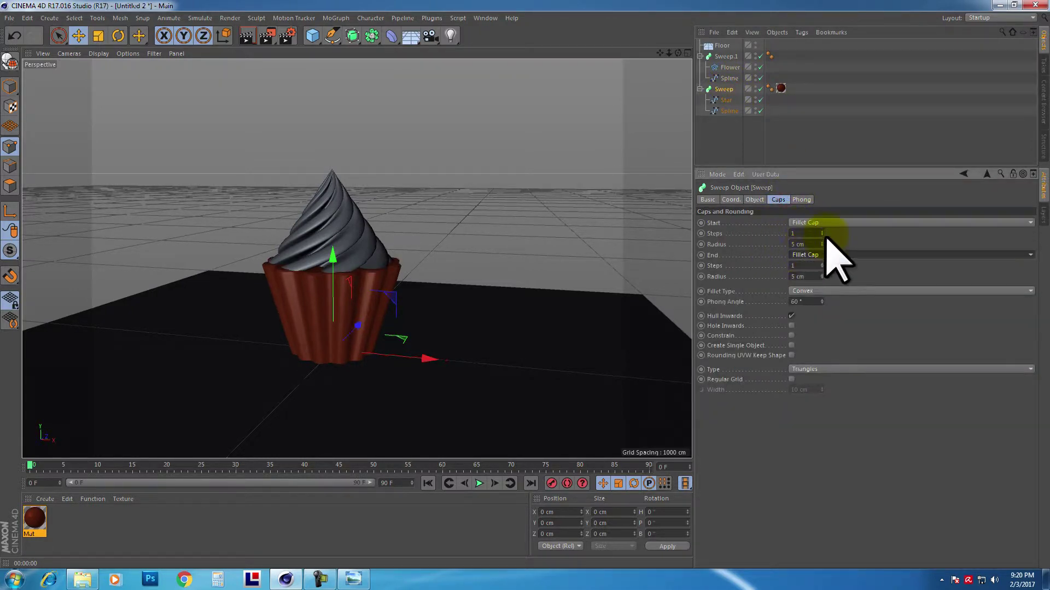
{"action": "left_click_drag", "start_coordinate": [820, 227], "coordinate": [820, 228]}
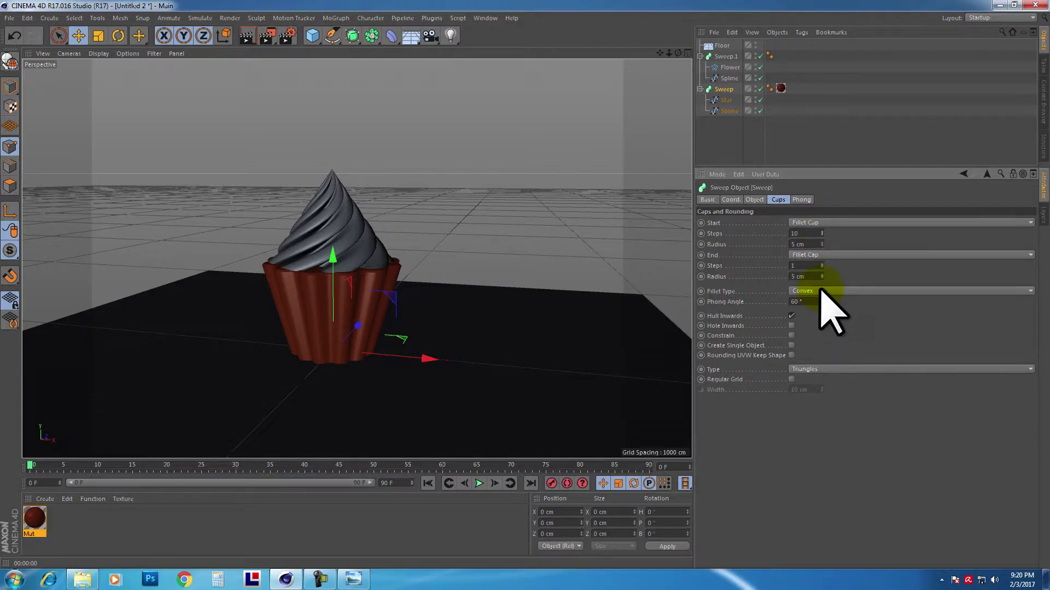
{"action": "left_click", "coordinate": [821, 290]}
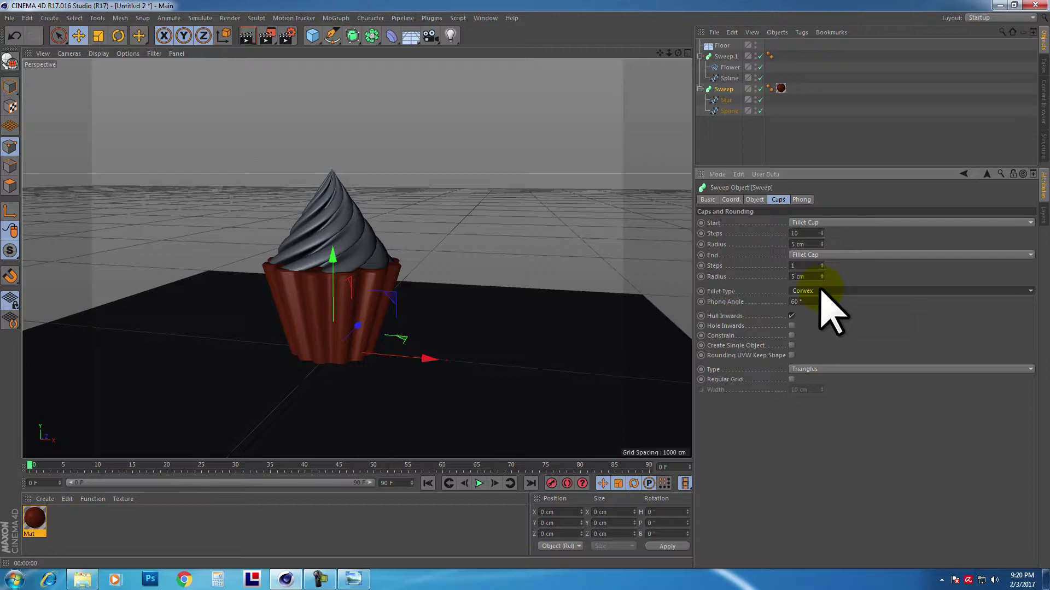
{"action": "left_click_drag", "start_coordinate": [822, 266], "coordinate": [822, 264]}
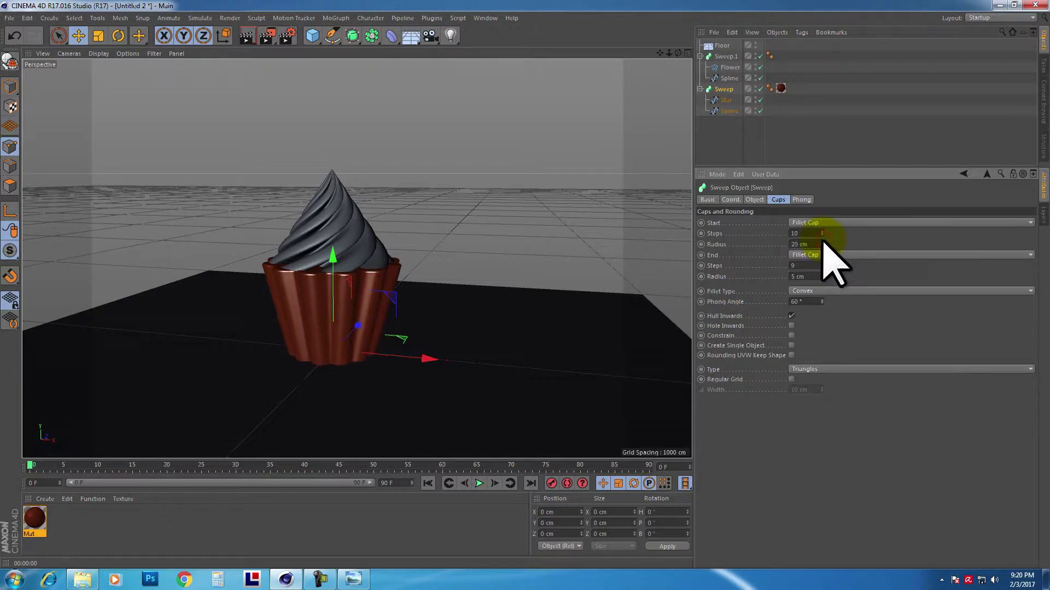
Undo the last fillet radius change and render the view to check the caps
{"action": "left_click", "coordinate": [14, 35]}
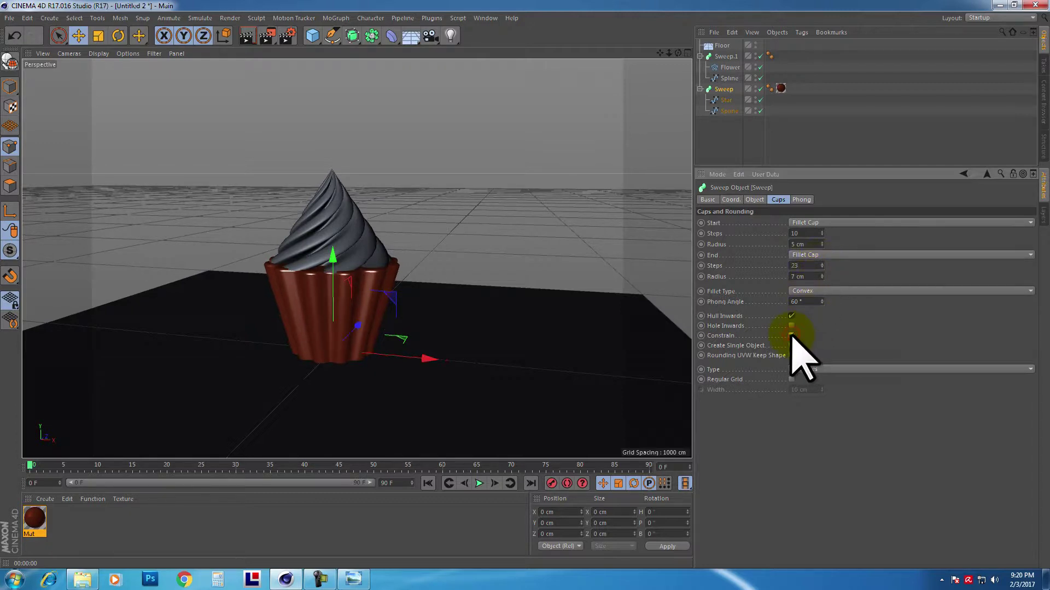
{"action": "left_click", "coordinate": [247, 37]}
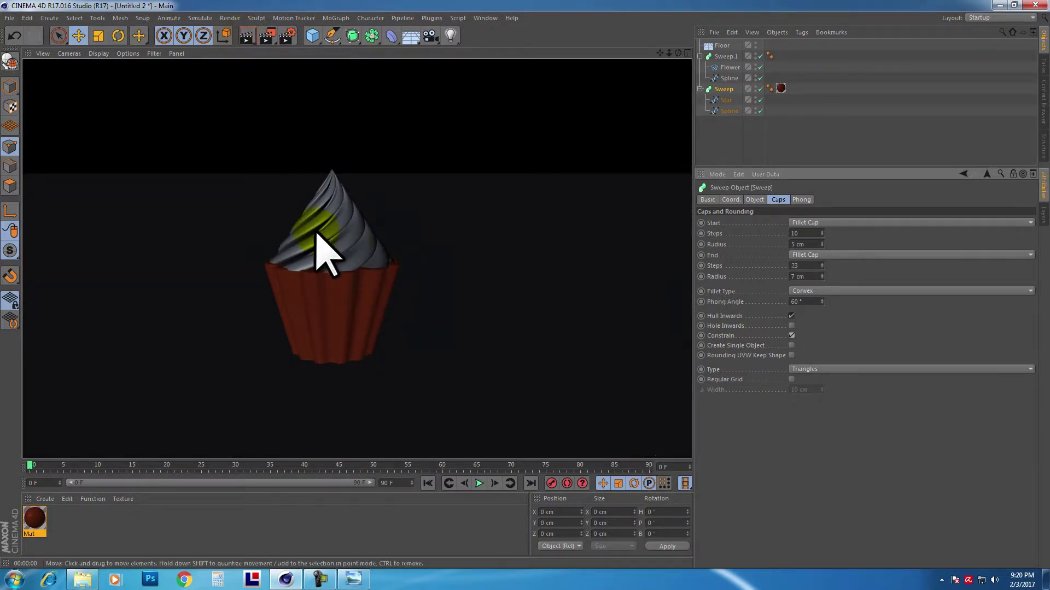
{"action": "left_click", "coordinate": [316, 235]}
Lighten Mut's luminance colour and test-render the cup
{"action": "left_click", "coordinate": [781, 88]}
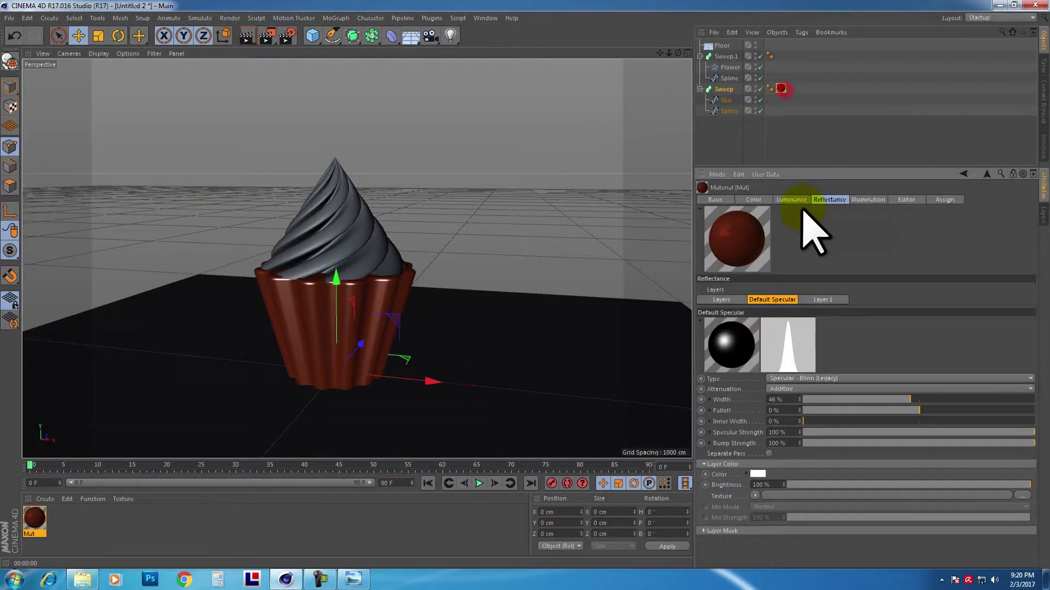
{"action": "left_click", "coordinate": [793, 200]}
{"action": "left_click_drag", "start_coordinate": [857, 341], "coordinate": [884, 340]}
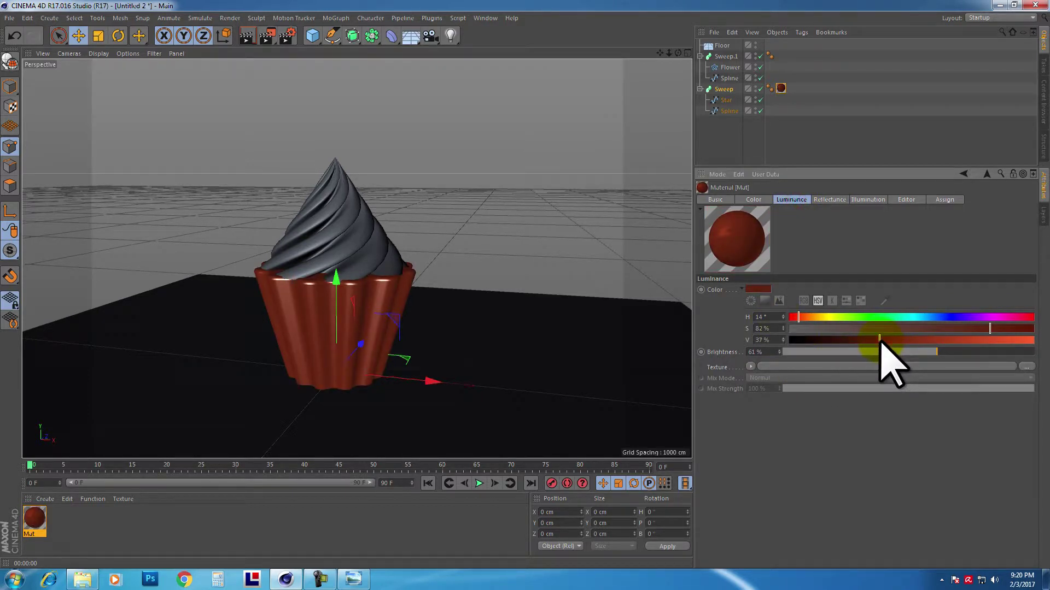
{"action": "left_click", "coordinate": [247, 36]}
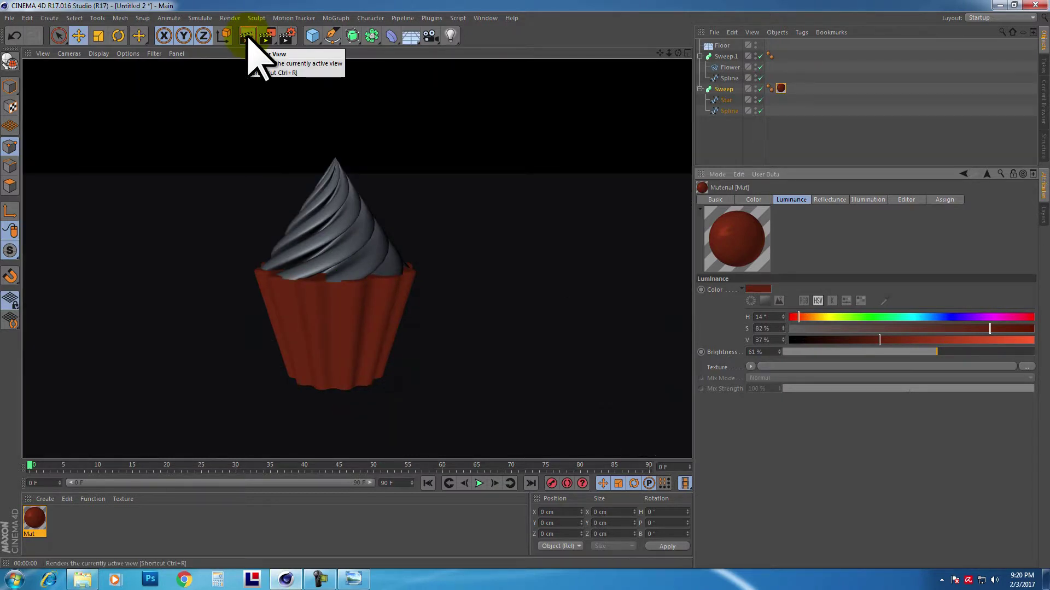
{"action": "left_click", "coordinate": [869, 339]}
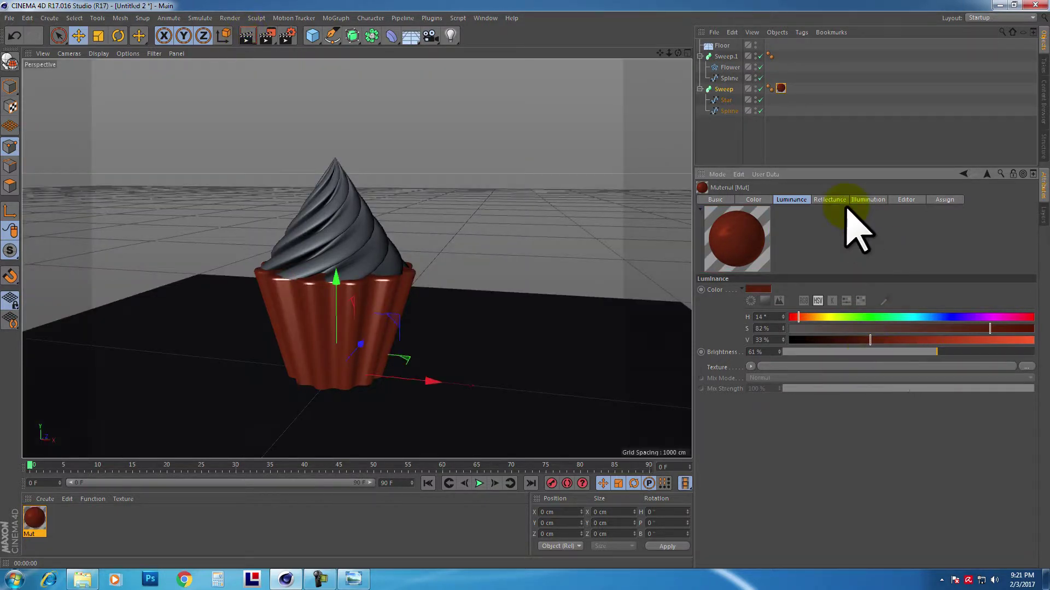
Tint Mut's default specular layer colour a dark orange-brown
{"action": "left_click", "coordinate": [826, 200]}
{"action": "left_click", "coordinate": [758, 474]}
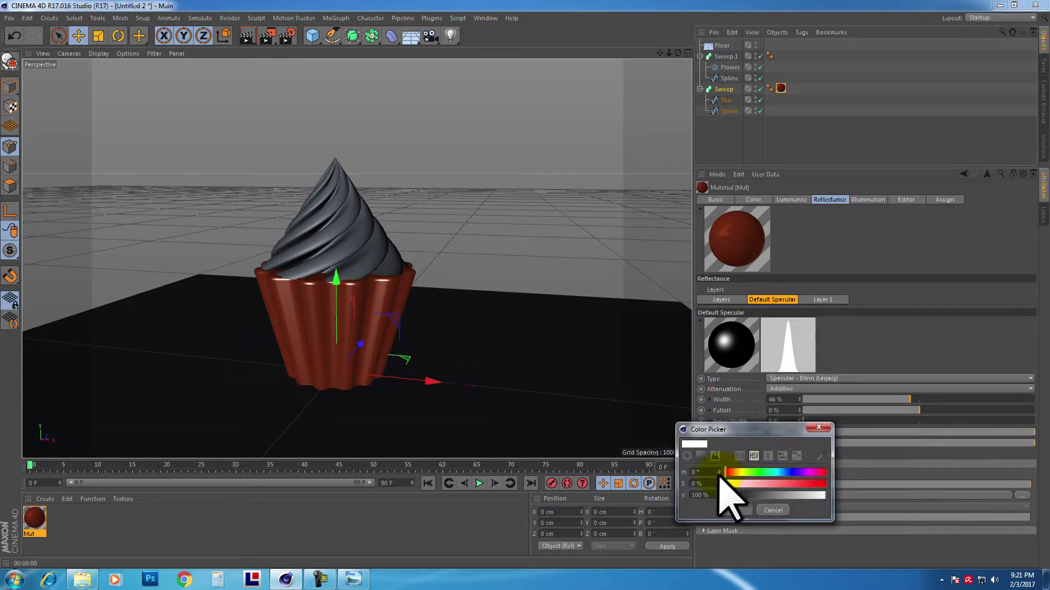
{"action": "left_click_drag", "start_coordinate": [732, 484], "coordinate": [900, 497]}
{"action": "left_click", "coordinate": [760, 495]}
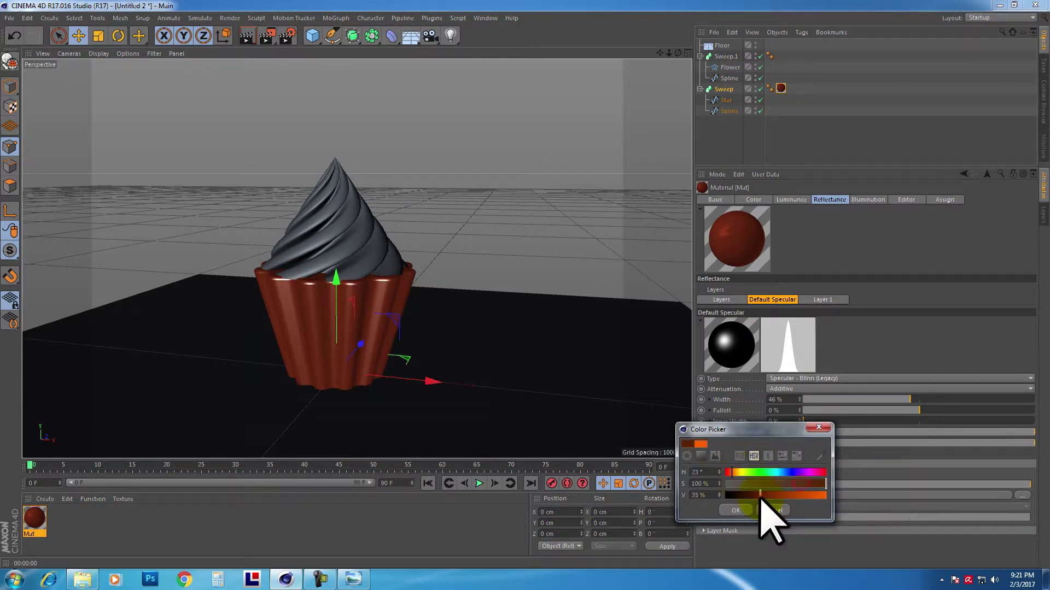
{"action": "left_click", "coordinate": [736, 511]}
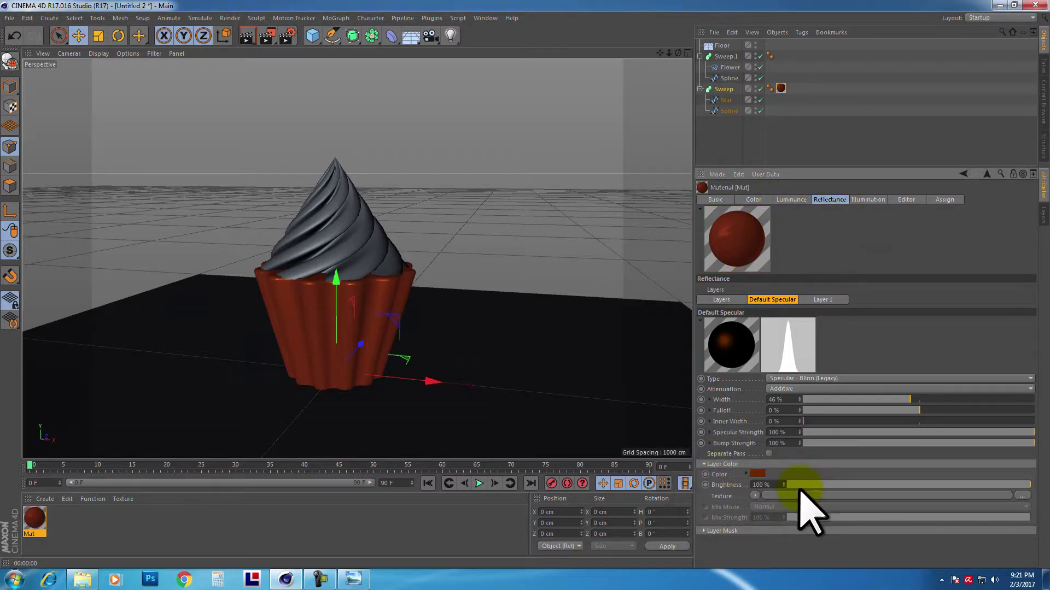
Confirm Layer 1's reflection colour and set the luminance brightness to 69%
{"action": "left_click", "coordinate": [814, 300]}
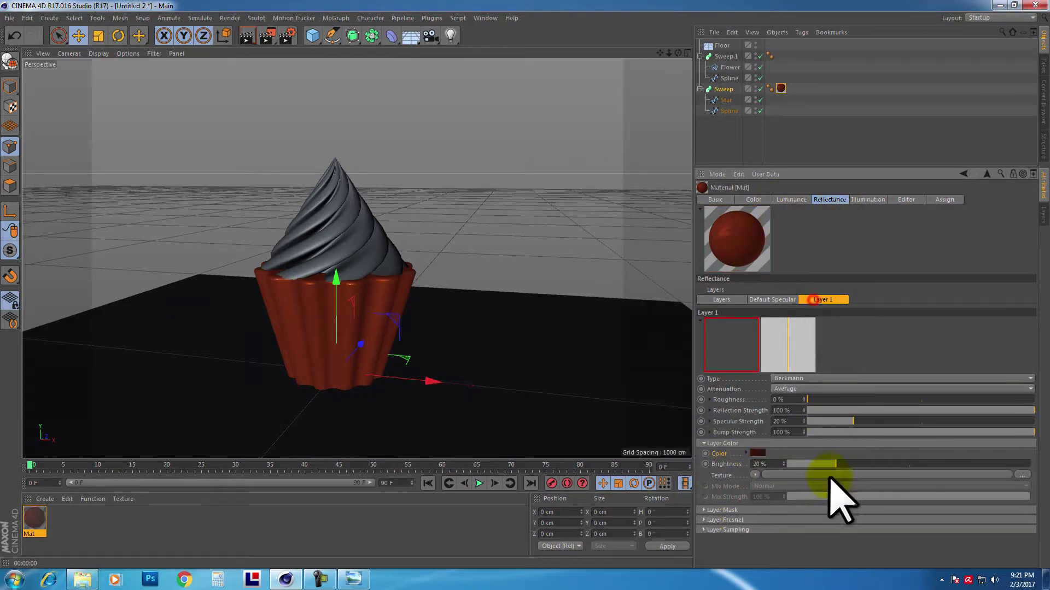
{"action": "left_click", "coordinate": [757, 453]}
{"action": "left_click", "coordinate": [737, 493]}
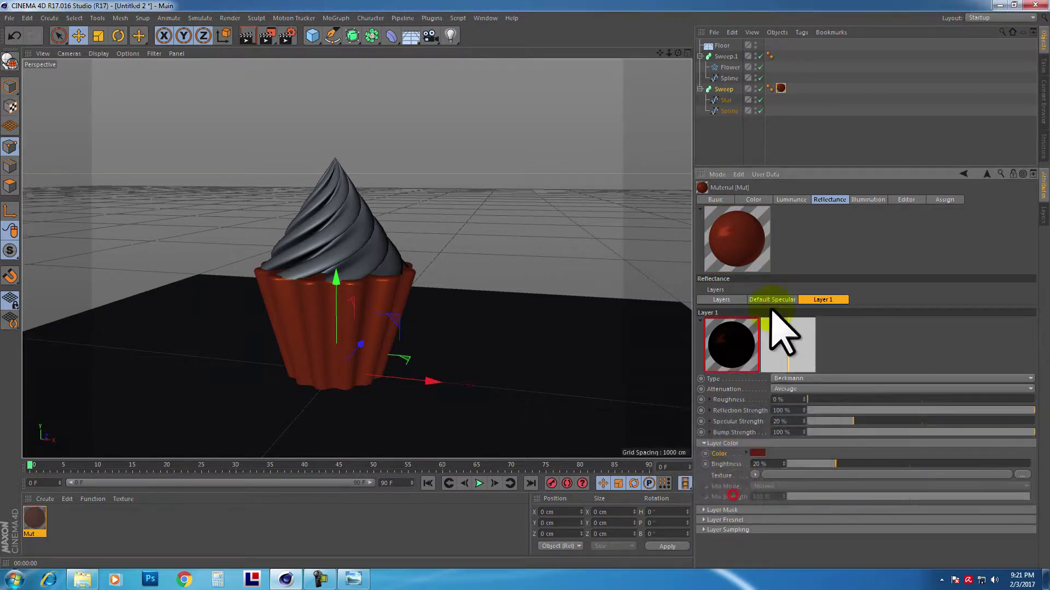
{"action": "left_click", "coordinate": [779, 197]}
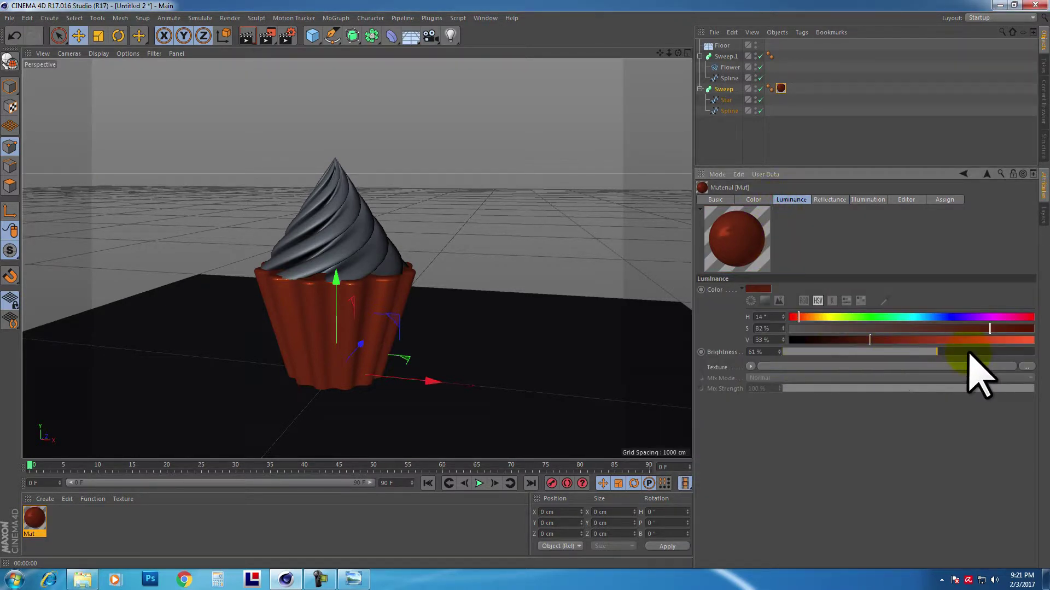
{"action": "left_click_drag", "start_coordinate": [967, 353], "coordinate": [956, 353]}
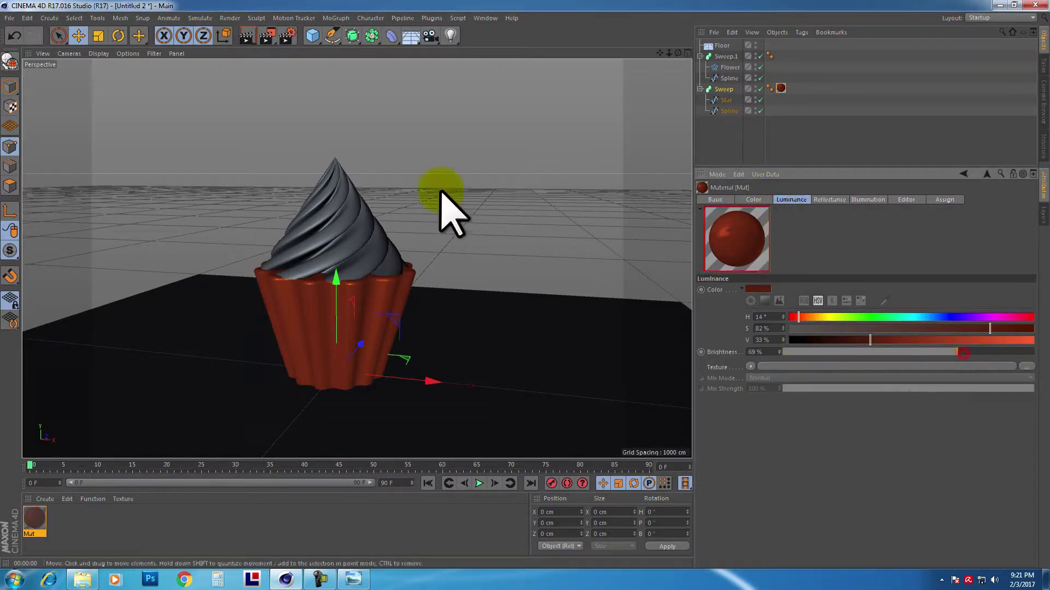
Set Mut's luminance value to 18%, then 27%, test-rendering each, and open the luminance texture menu
{"action": "left_click", "coordinate": [244, 42]}
{"action": "left_click", "coordinate": [747, 200]}
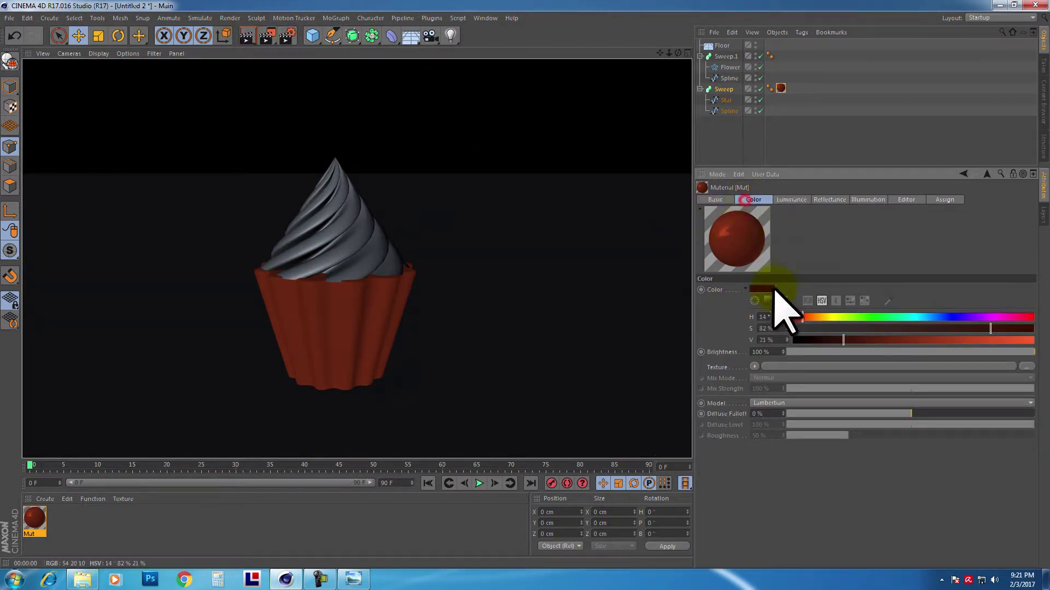
{"action": "left_click", "coordinate": [796, 199]}
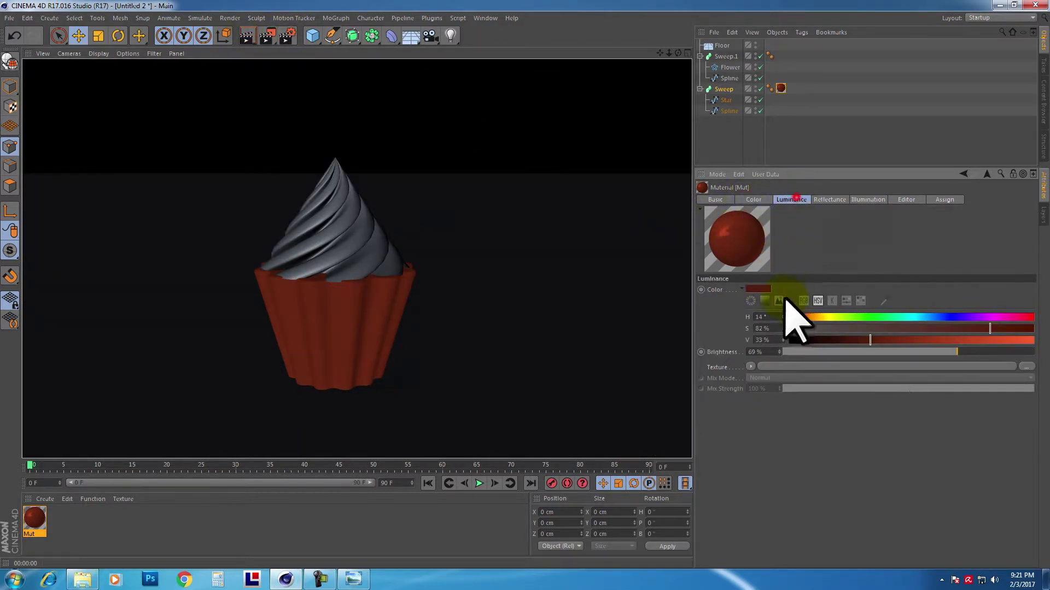
{"action": "left_click", "coordinate": [832, 339]}
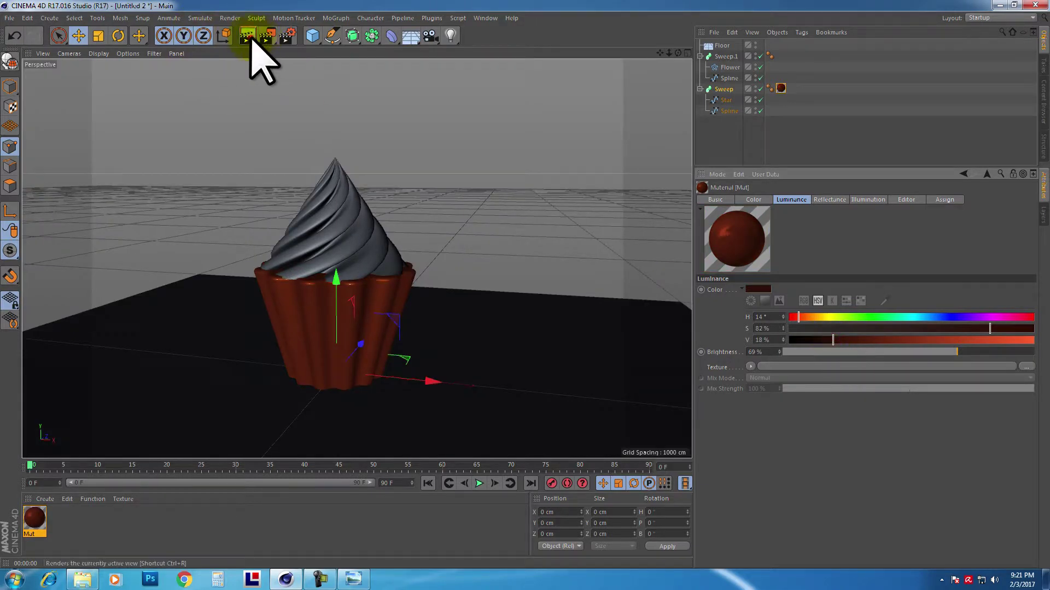
{"action": "left_click", "coordinate": [247, 37]}
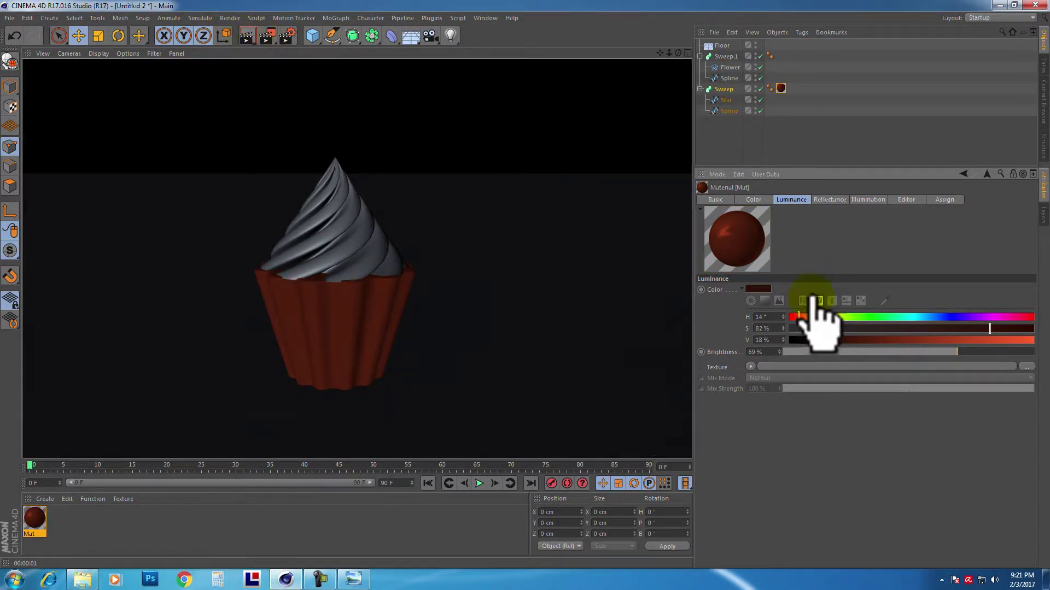
{"action": "left_click", "coordinate": [855, 340]}
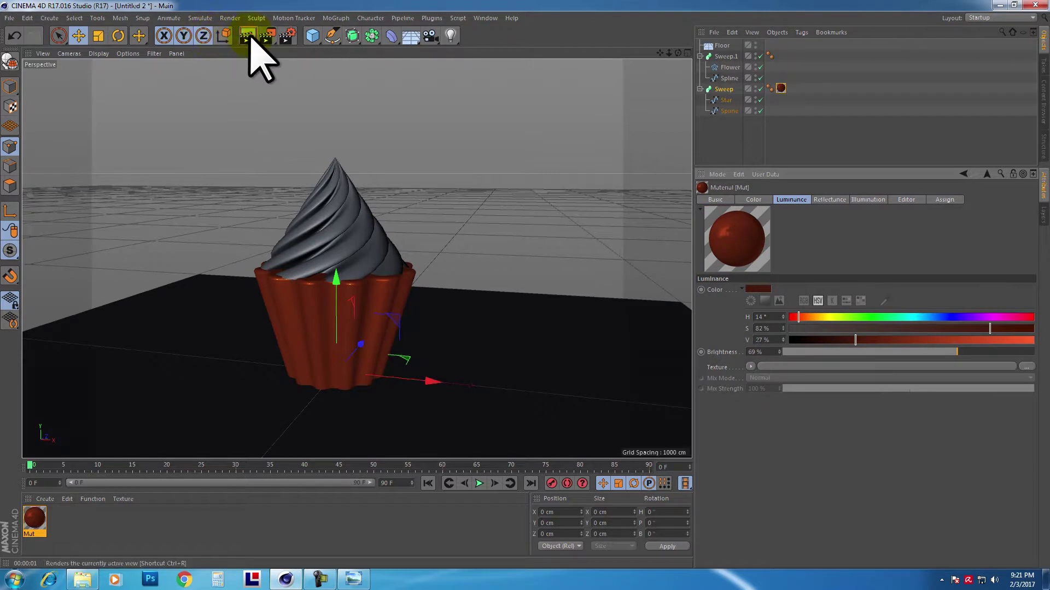
{"action": "left_click", "coordinate": [256, 37]}
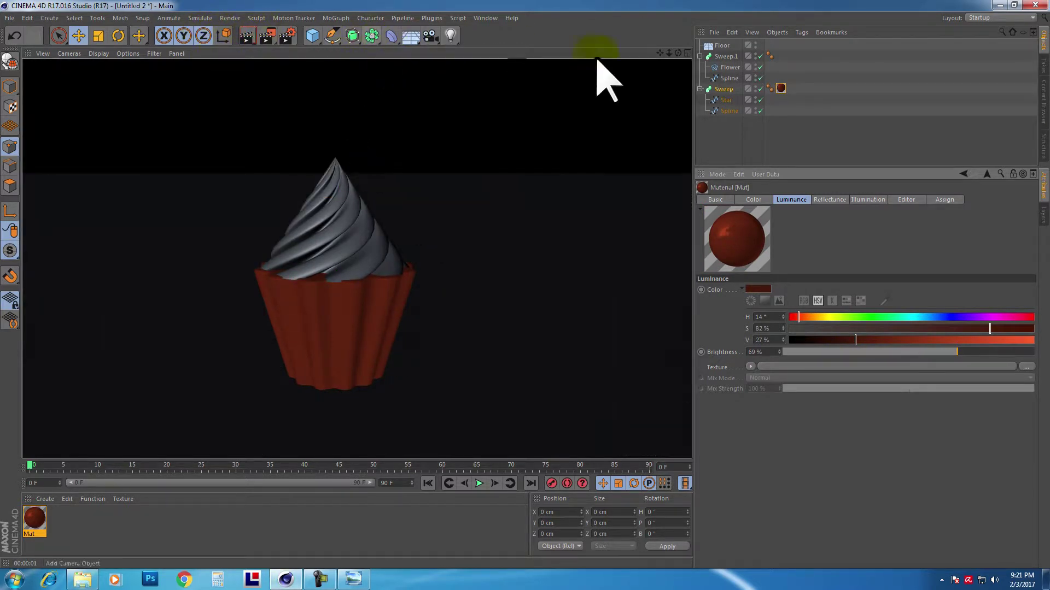
{"action": "left_click", "coordinate": [782, 89]}
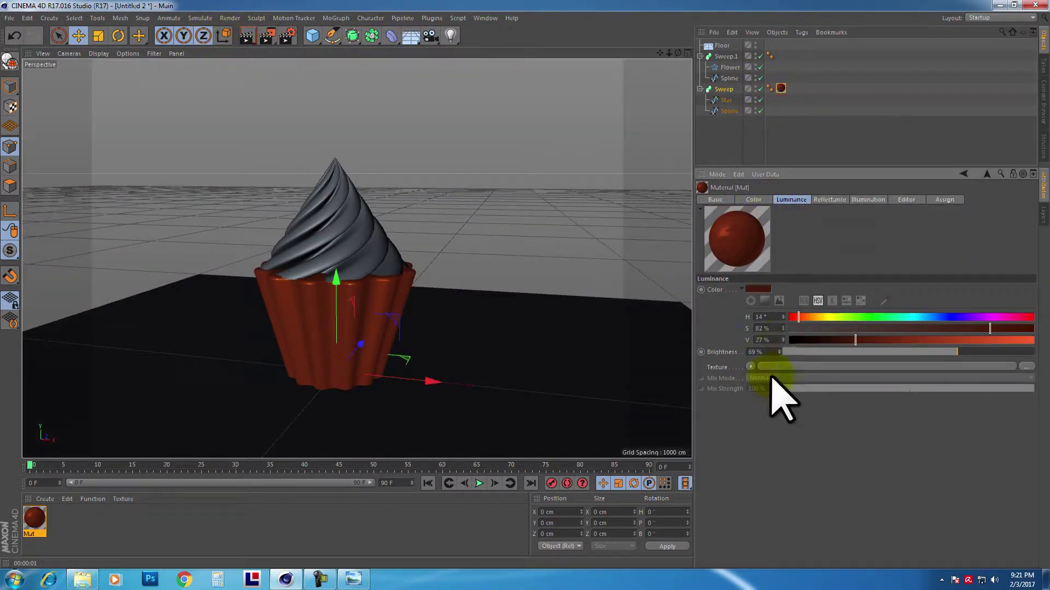
{"action": "left_click", "coordinate": [749, 366]}
Load a Subsurface Scattering shader into Mut's luminance texture and render a cupcake preview
{"action": "mouse_move", "coordinate": [776, 313]}
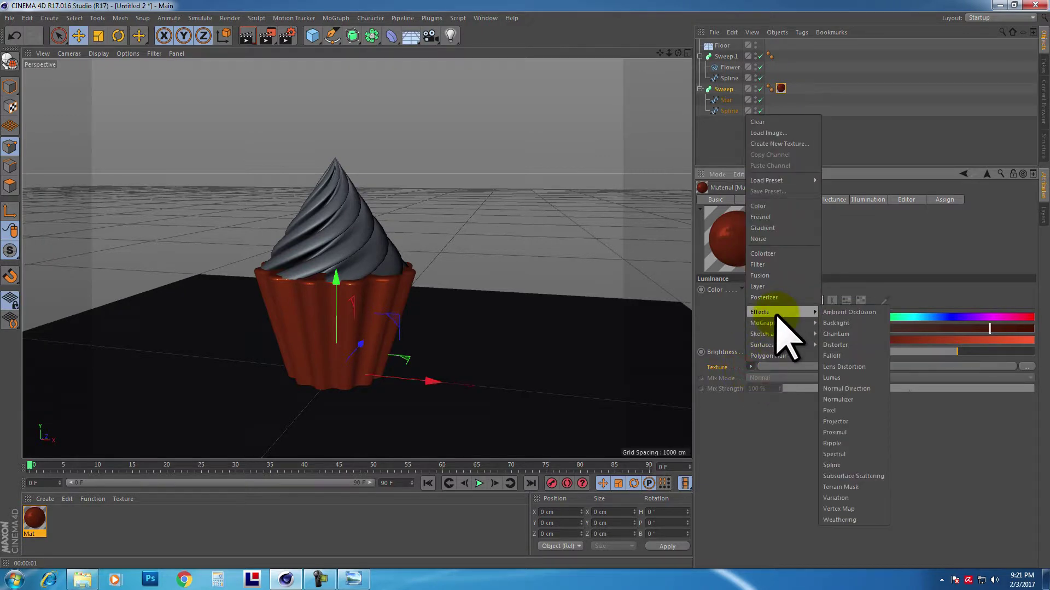
{"action": "left_click", "coordinate": [838, 473]}
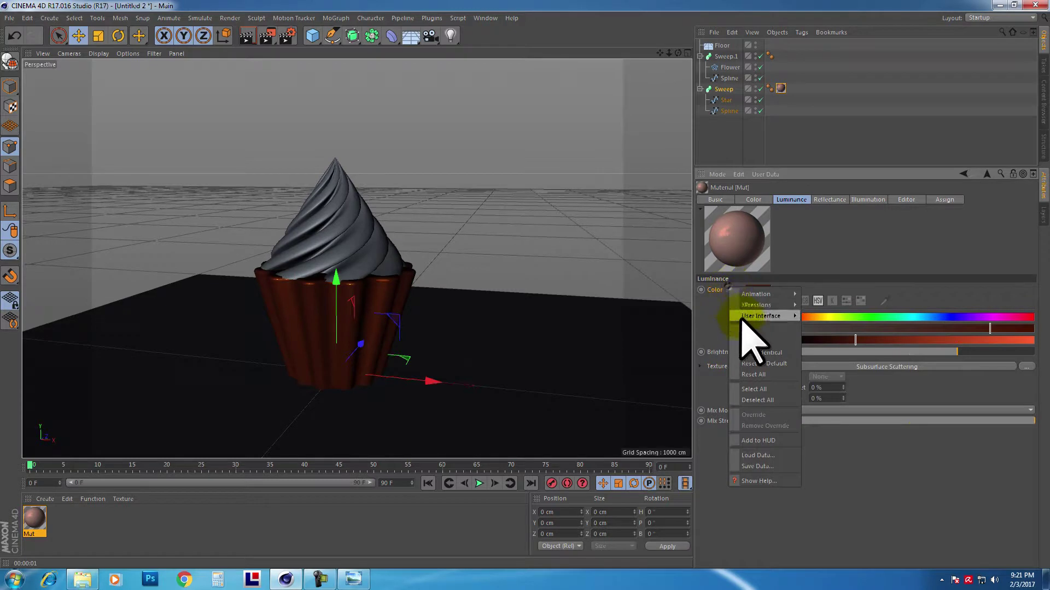
{"action": "left_click", "coordinate": [763, 367]}
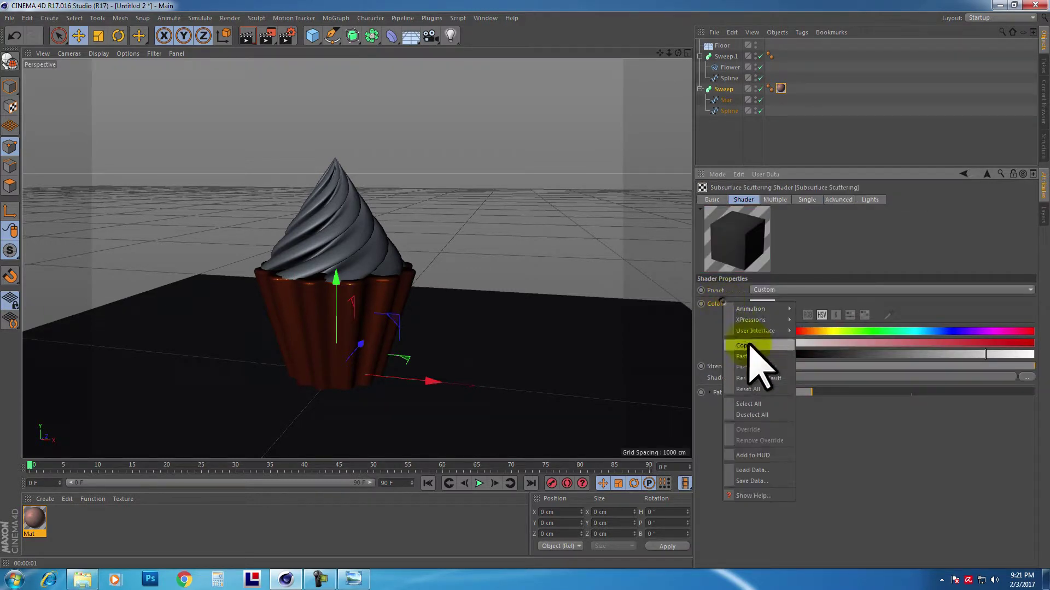
{"action": "left_click", "coordinate": [248, 37]}
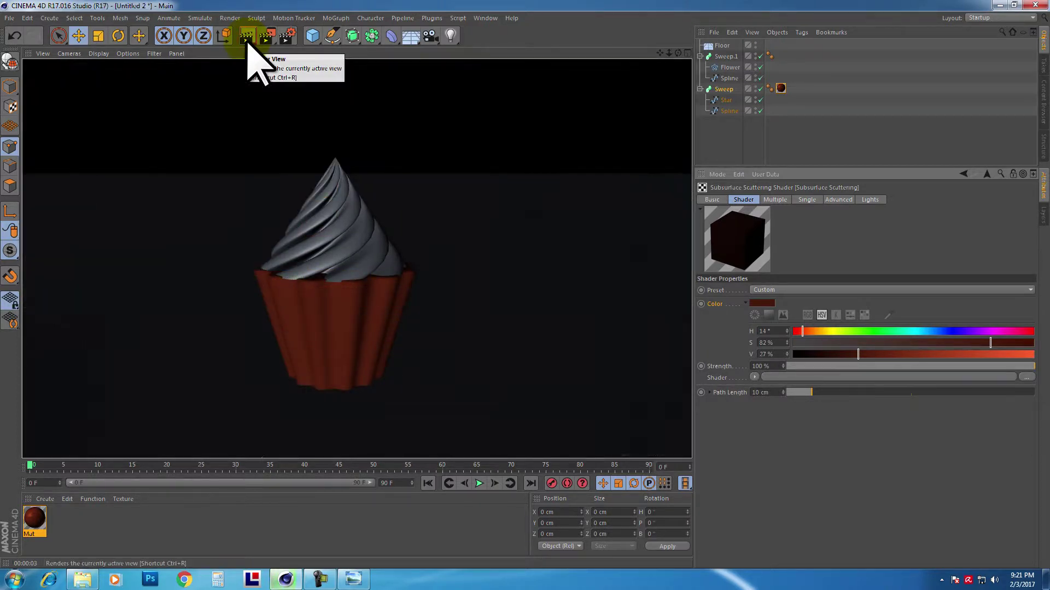
Add a light raised above the floor, render to check it, and duplicate the cup material as Mat.1
{"action": "left_click_drag", "start_coordinate": [448, 37], "coordinate": [494, 50]}
{"action": "left_click_drag", "start_coordinate": [340, 347], "coordinate": [298, 350]}
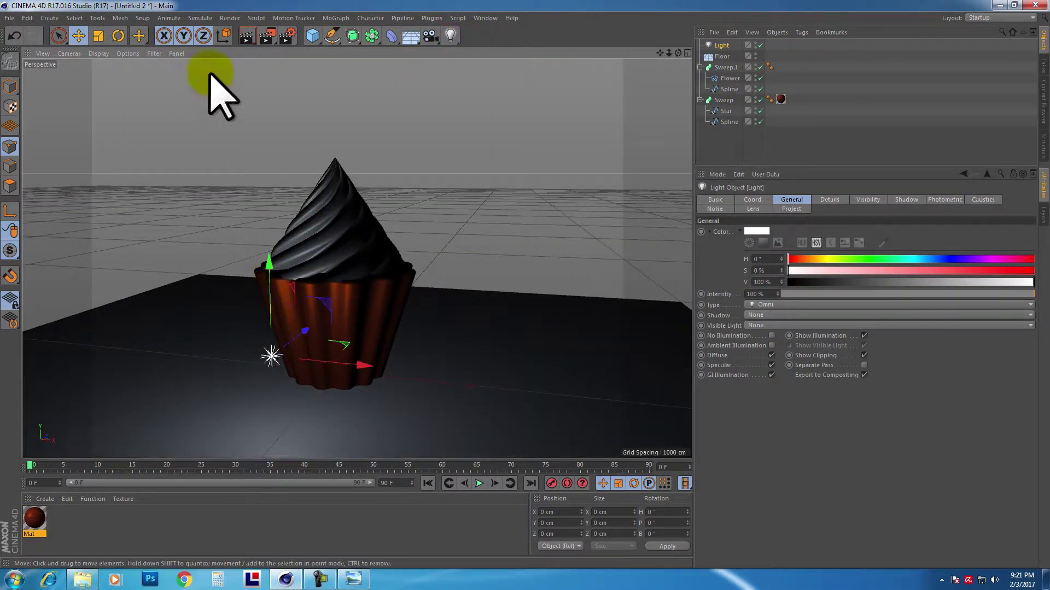
{"action": "left_click", "coordinate": [249, 35]}
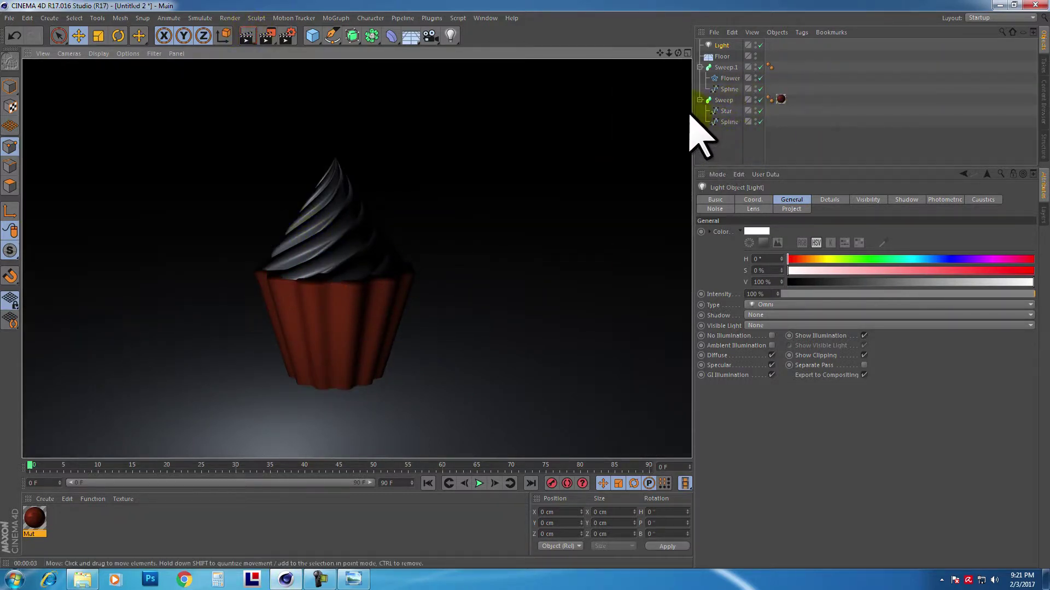
{"action": "left_click_drag", "start_coordinate": [33, 526], "coordinate": [63, 524], "text": "ctrl"}
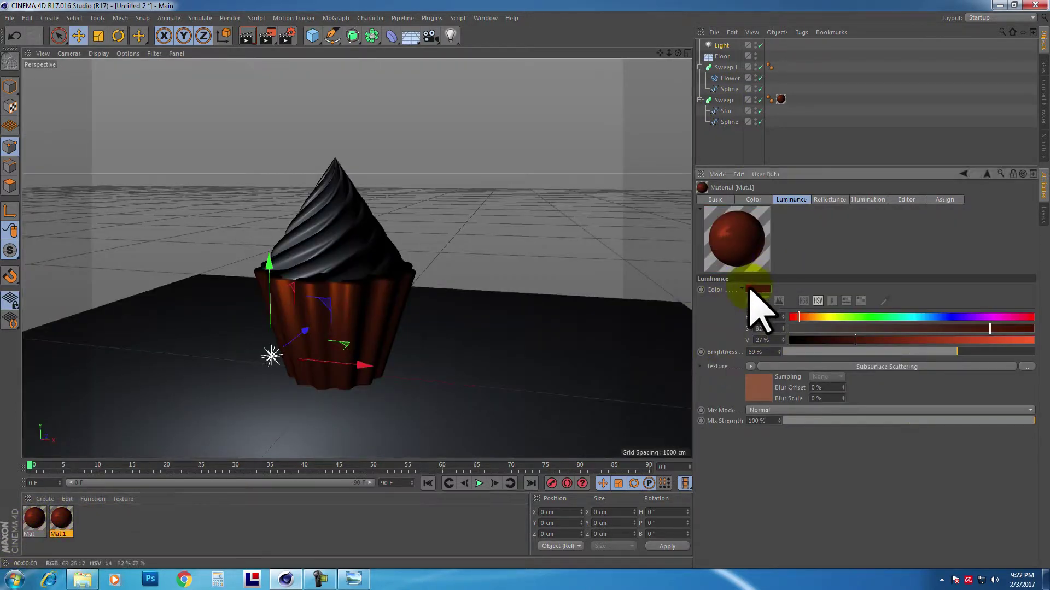
Set Mat.1's luminance colour to a pale yellow at full brightness
{"action": "left_click", "coordinate": [747, 288]}
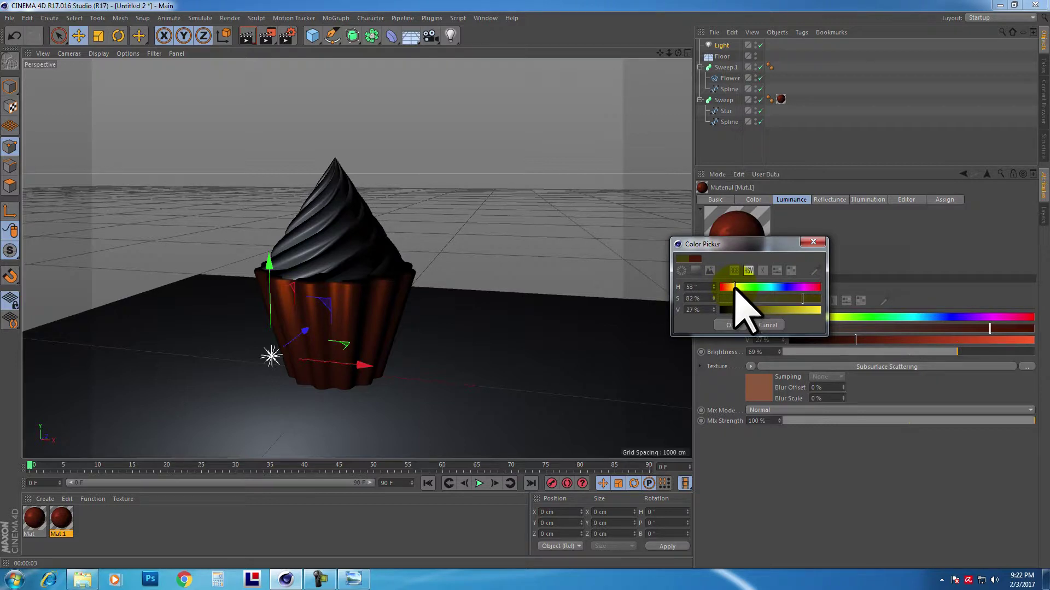
{"action": "left_click_drag", "start_coordinate": [733, 310], "coordinate": [867, 324]}
{"action": "left_click", "coordinate": [765, 299]}
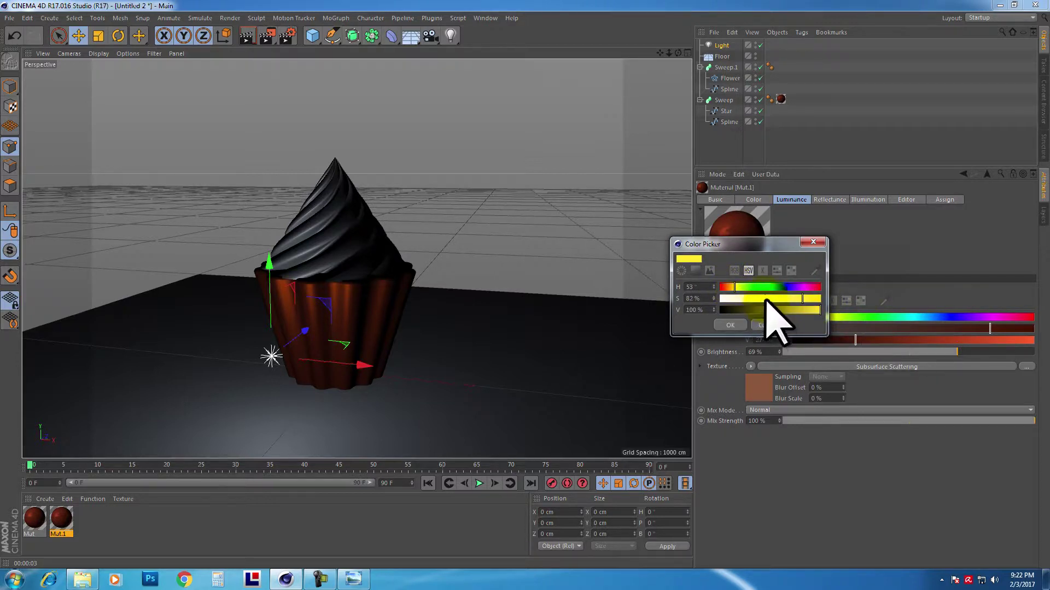
{"action": "left_click", "coordinate": [731, 325]}
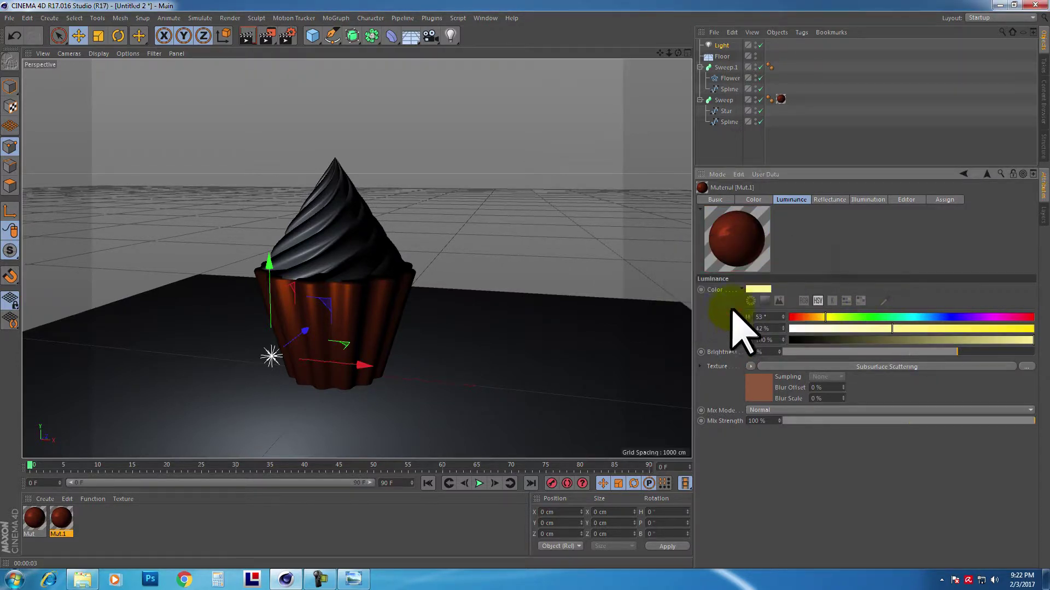
Tint the Subsurface Scattering shader pale yellow and copy the luminance texture into Mat.1's Color channel
{"action": "left_click", "coordinate": [765, 366]}
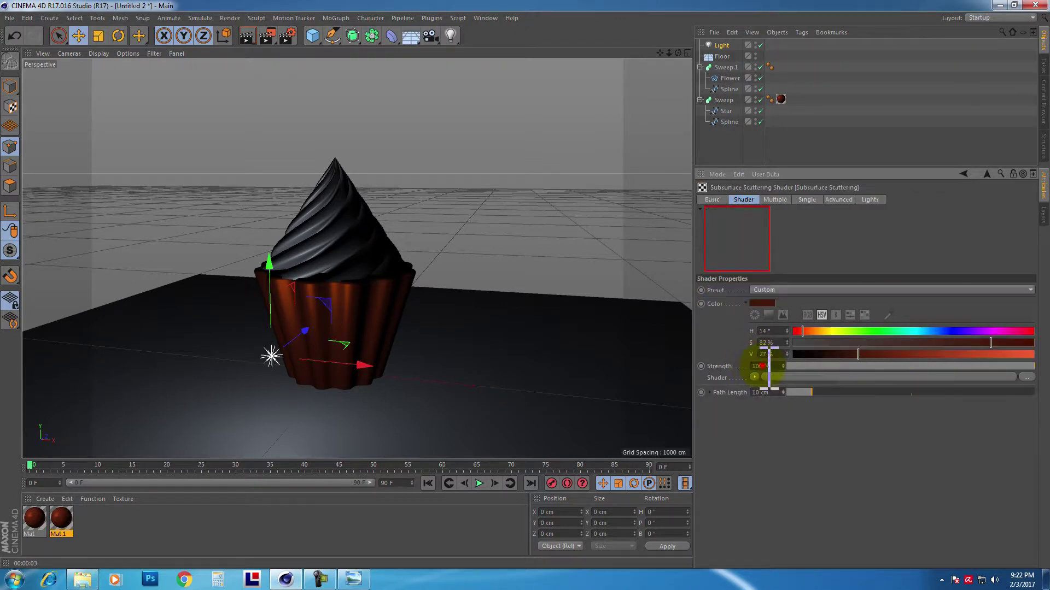
{"action": "left_click", "coordinate": [746, 304]}
{"action": "left_click", "coordinate": [754, 375]}
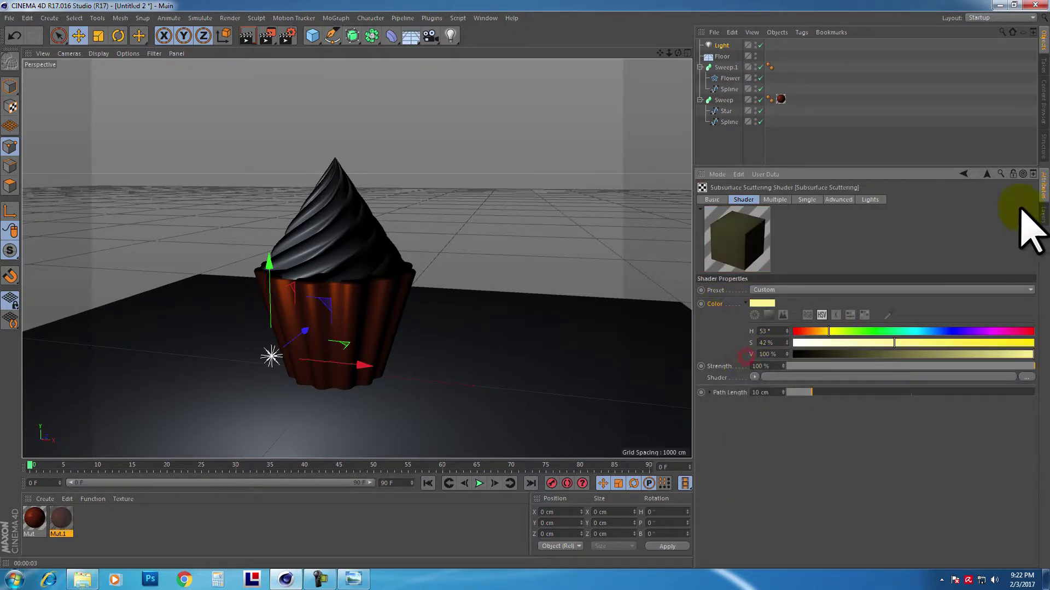
{"action": "left_click", "coordinate": [958, 175]}
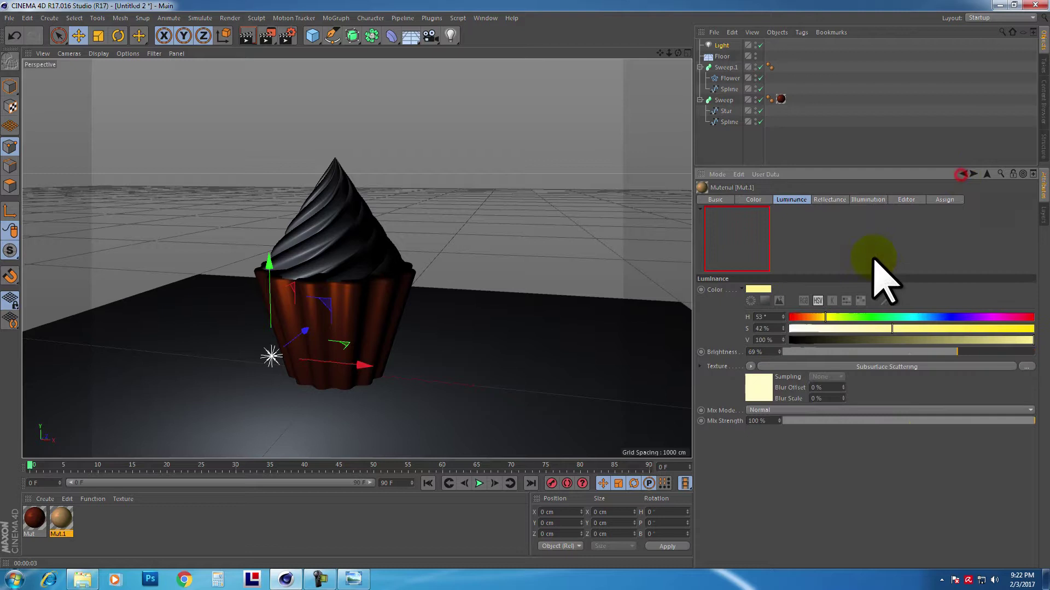
{"action": "right_click", "coordinate": [722, 368]}
{"action": "left_click", "coordinate": [747, 403]}
{"action": "left_click", "coordinate": [744, 199]}
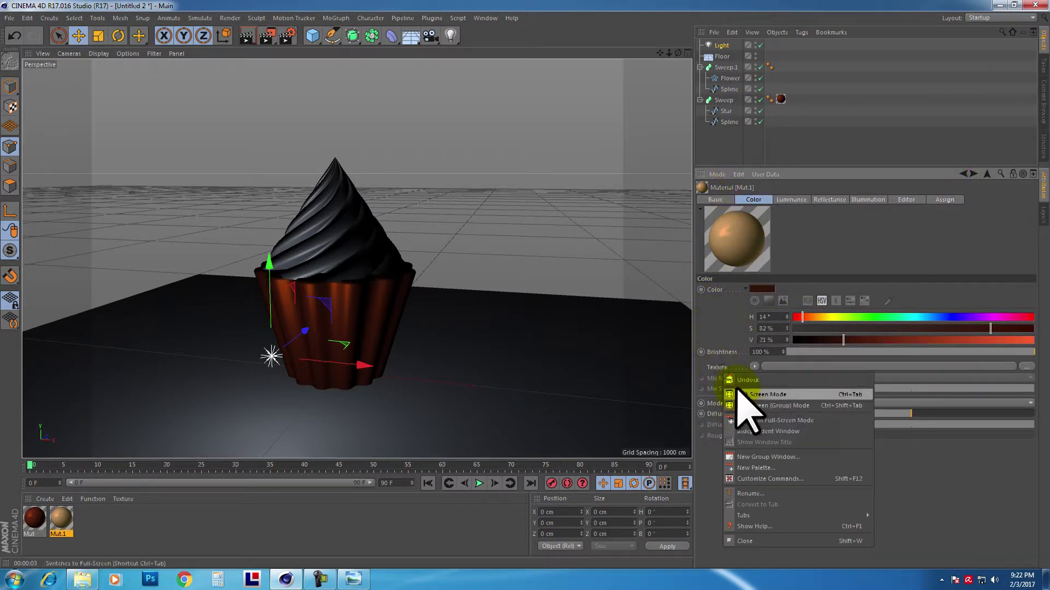
{"action": "right_click", "coordinate": [720, 367]}
{"action": "left_click", "coordinate": [742, 410]}
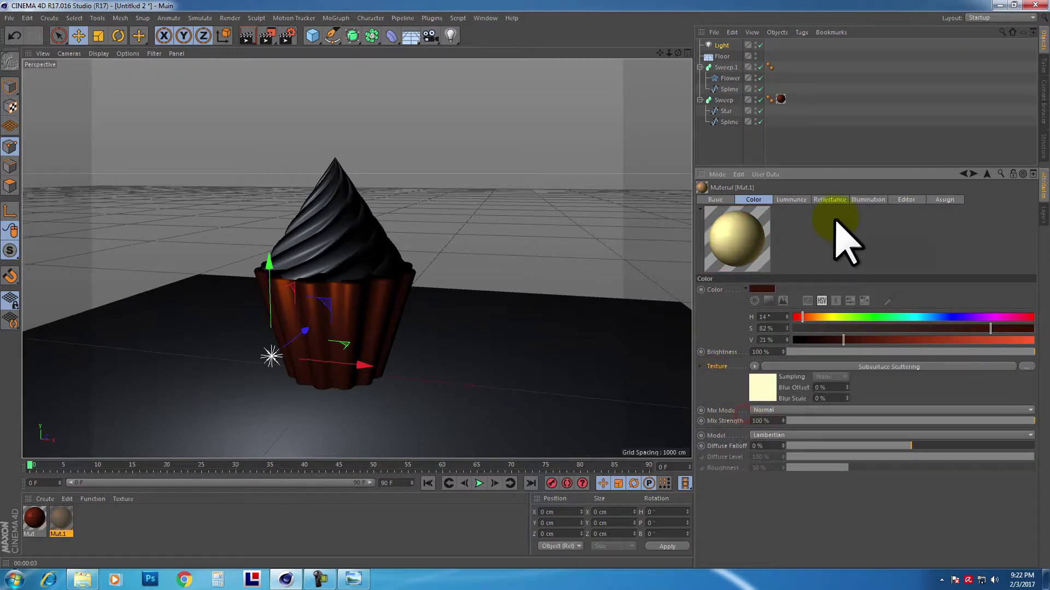
Paste the light yellow into the Default Specular layer colour, apply Mat.1 to the Sweep.1 frosting, and render
{"action": "left_click", "coordinate": [829, 201]}
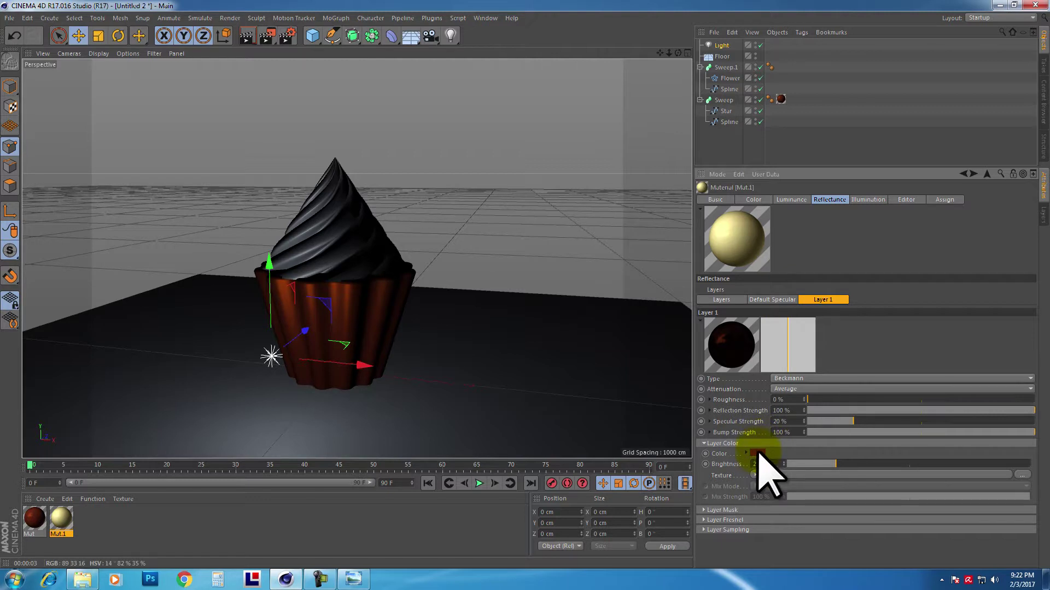
{"action": "left_click", "coordinate": [755, 474]}
{"action": "left_click", "coordinate": [782, 202]}
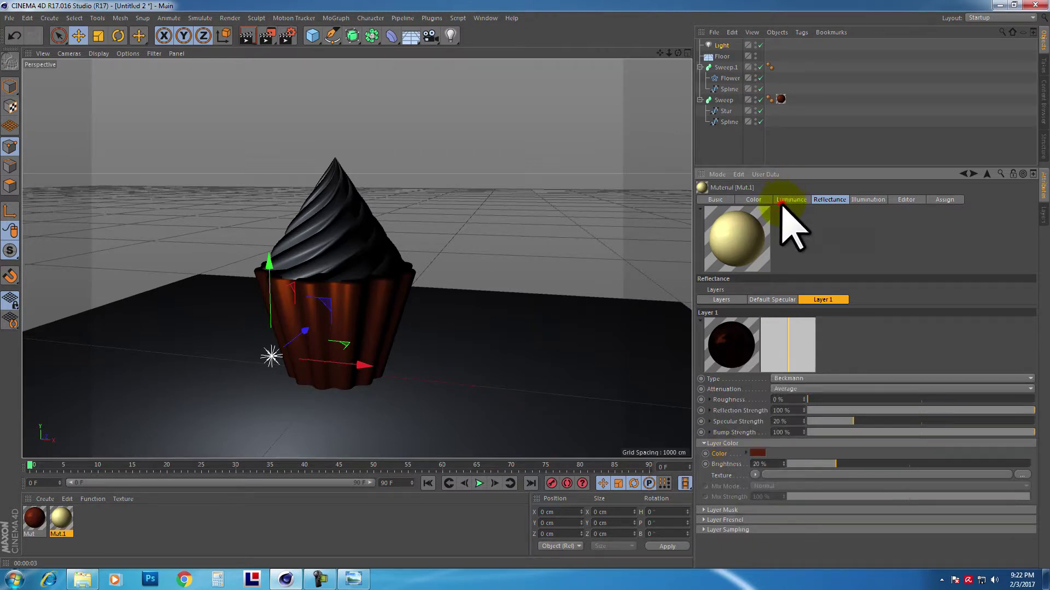
{"action": "left_click", "coordinate": [826, 200]}
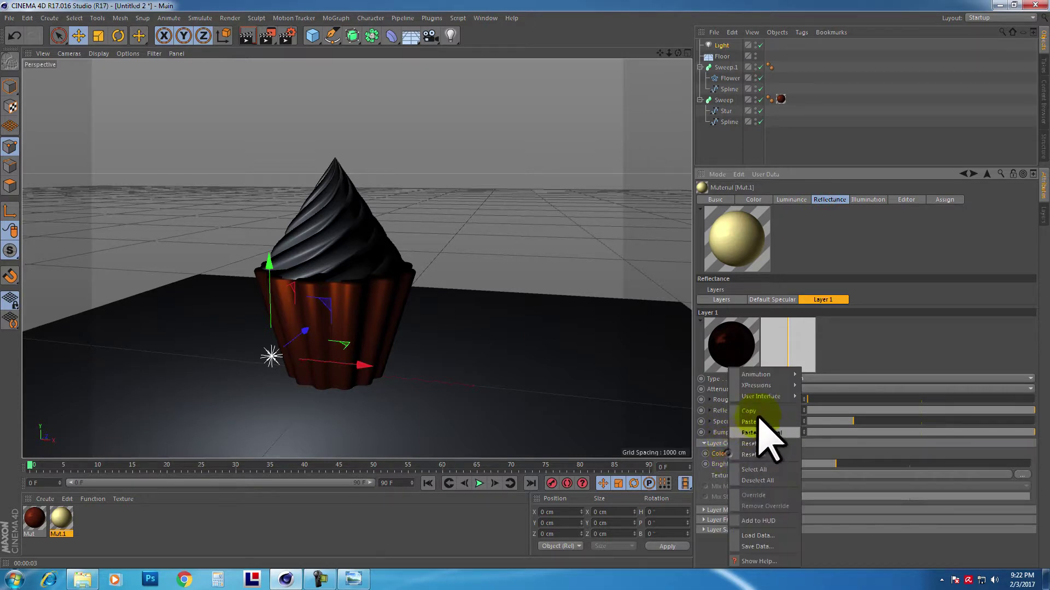
{"action": "left_click", "coordinate": [773, 300]}
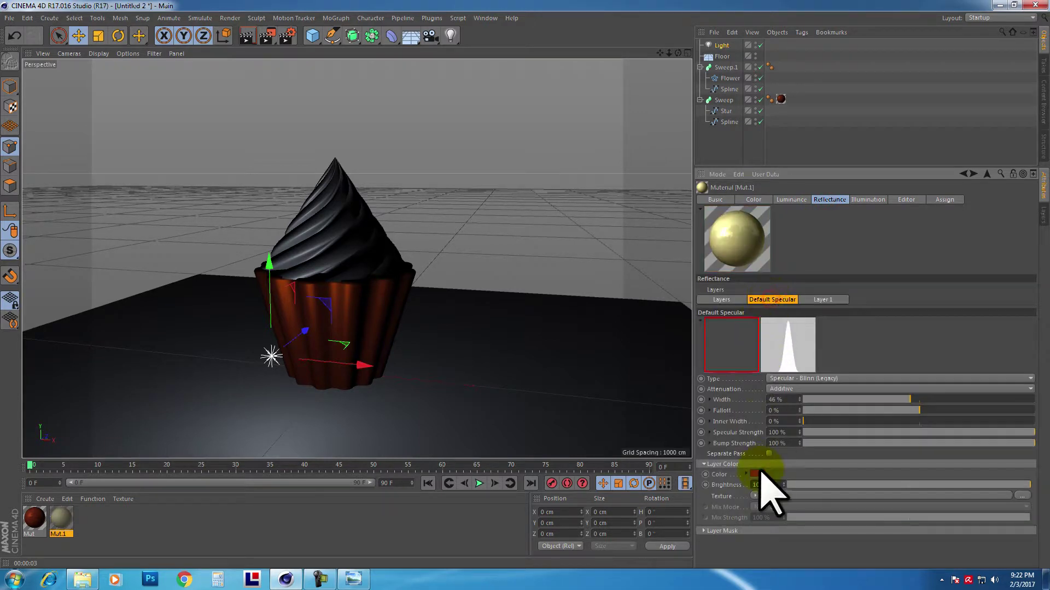
{"action": "right_click", "coordinate": [730, 474]}
{"action": "left_click", "coordinate": [741, 423]}
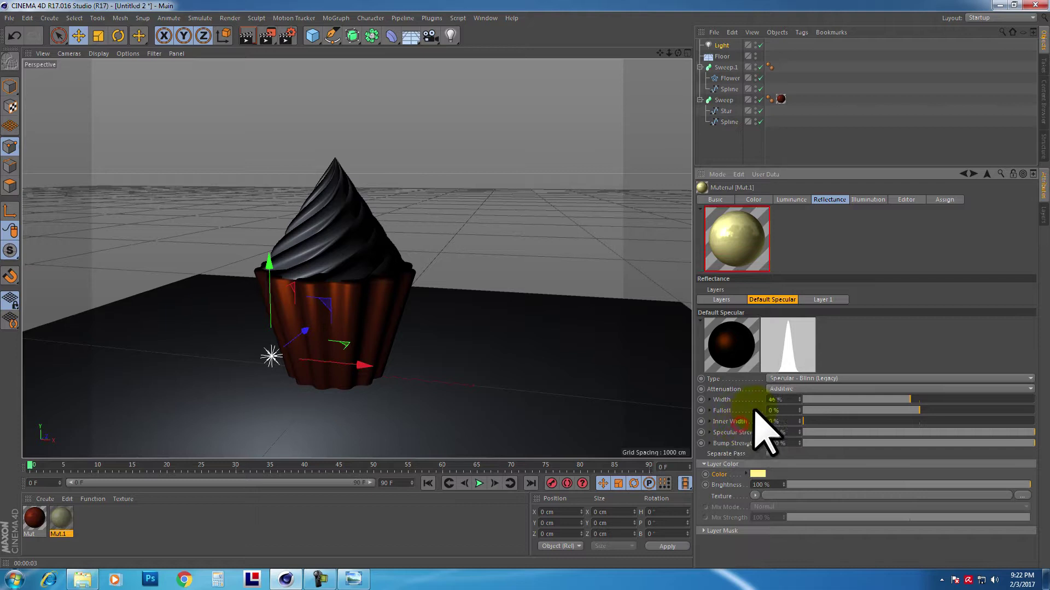
{"action": "left_click_drag", "start_coordinate": [741, 238], "coordinate": [725, 66]}
{"action": "left_click", "coordinate": [246, 37]}
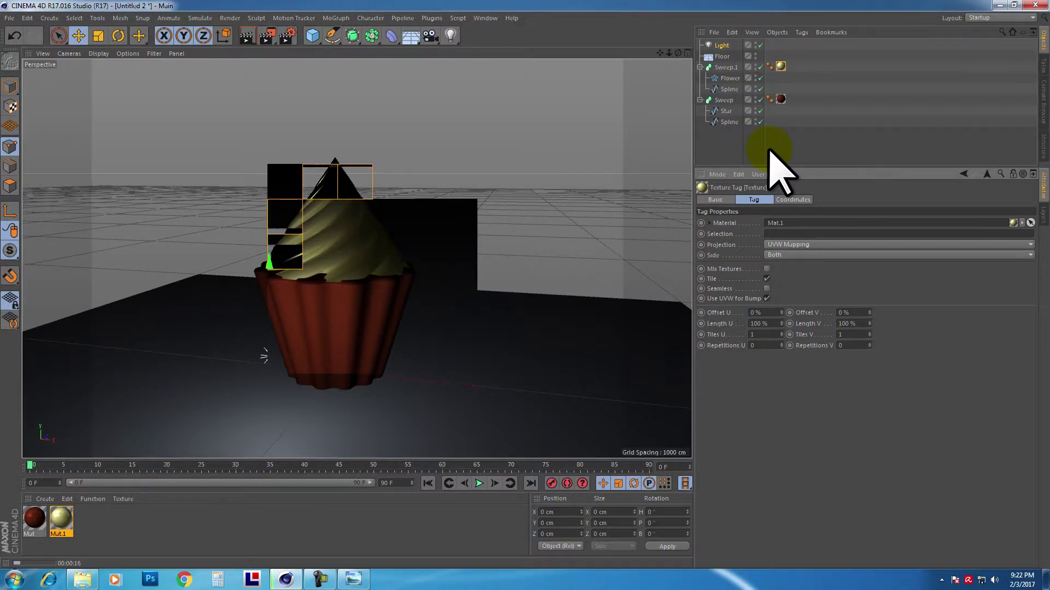
Stop the preview render and add a Sky object to the scene
{"action": "left_click", "coordinate": [860, 114]}
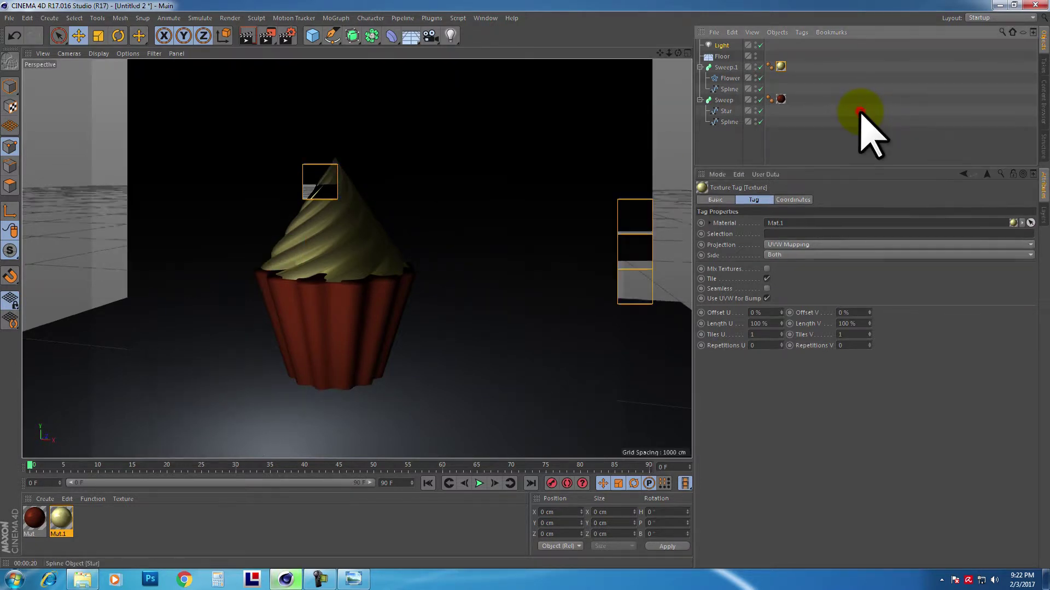
{"action": "left_click", "coordinate": [412, 36]}
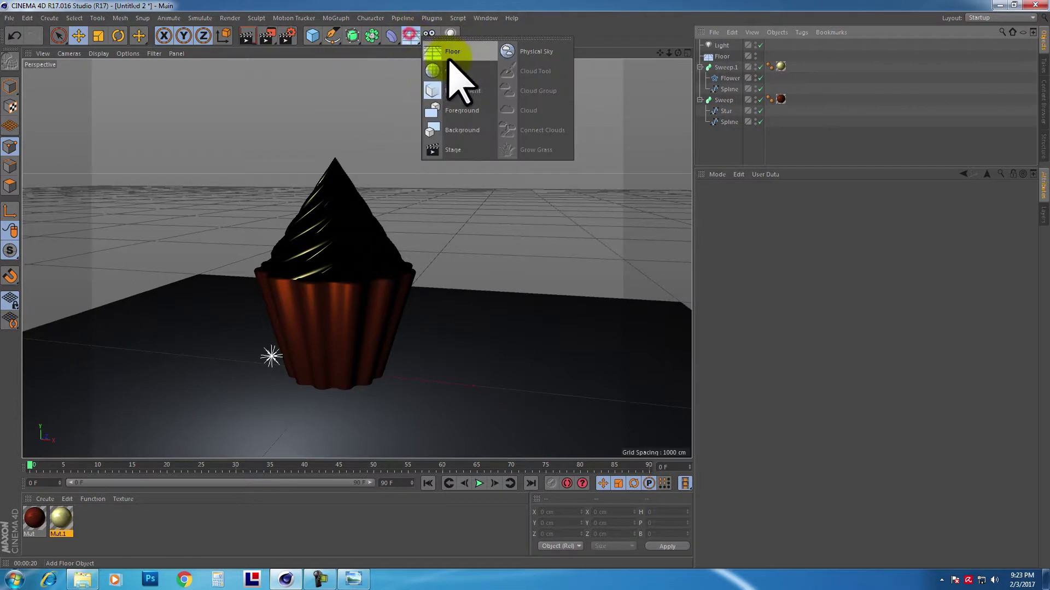
{"action": "left_click", "coordinate": [467, 70]}
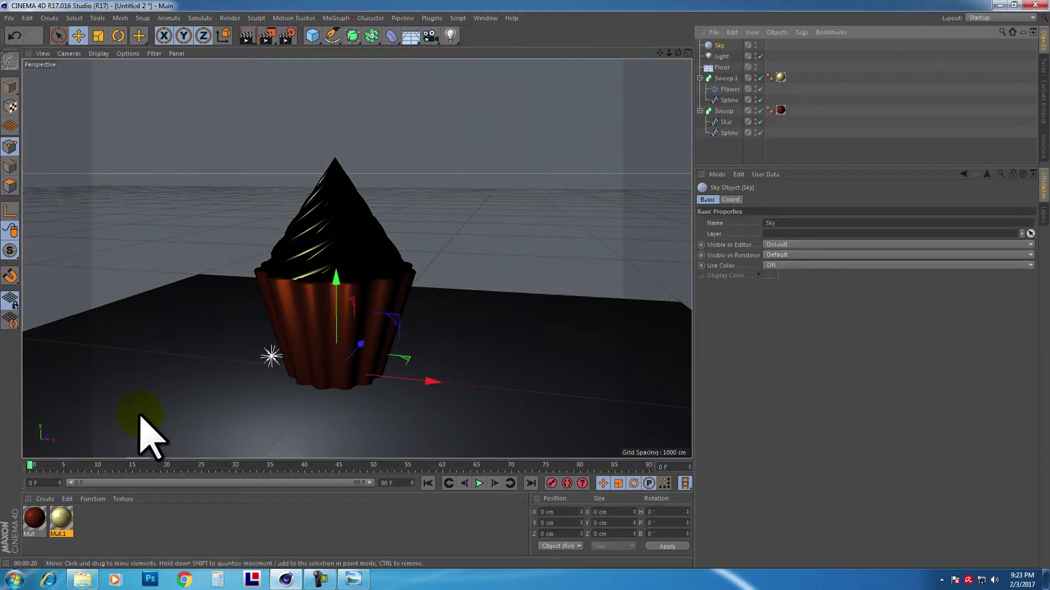
Create material Mat.2 with its Color channel off and Luminance channel on
{"action": "left_click", "coordinate": [104, 521]}
{"action": "double_click", "coordinate": [103, 521]}
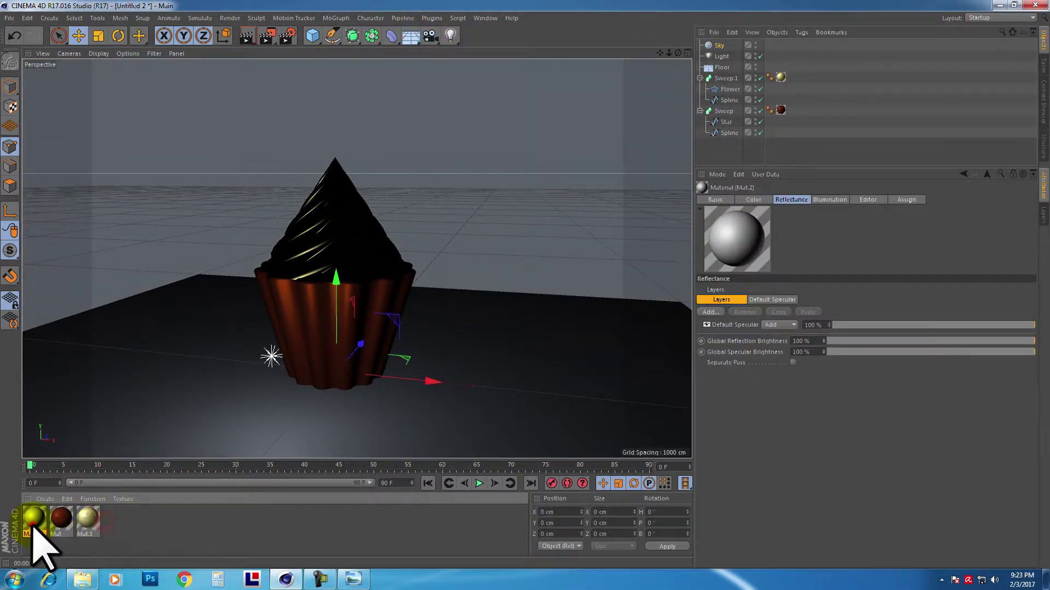
{"action": "left_click", "coordinate": [753, 200]}
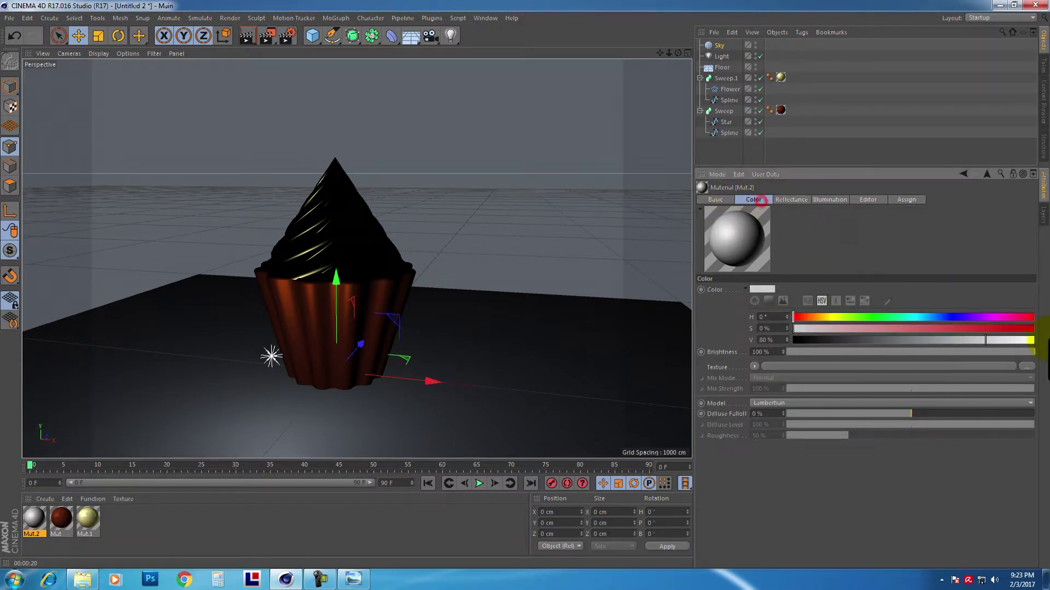
{"action": "left_click", "coordinate": [715, 201]}
{"action": "left_click", "coordinate": [744, 311]}
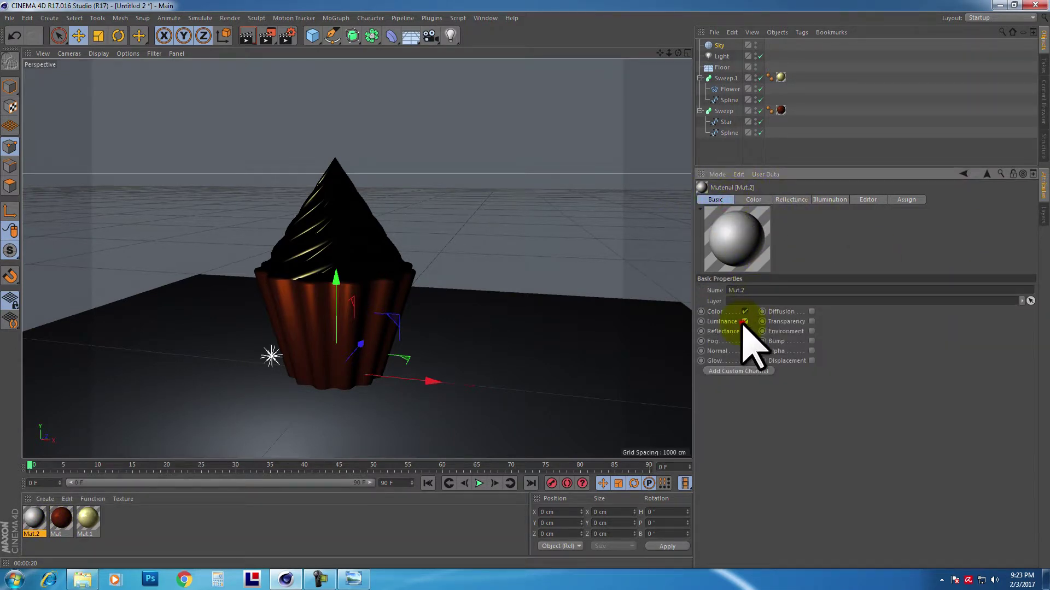
{"action": "left_click", "coordinate": [745, 321]}
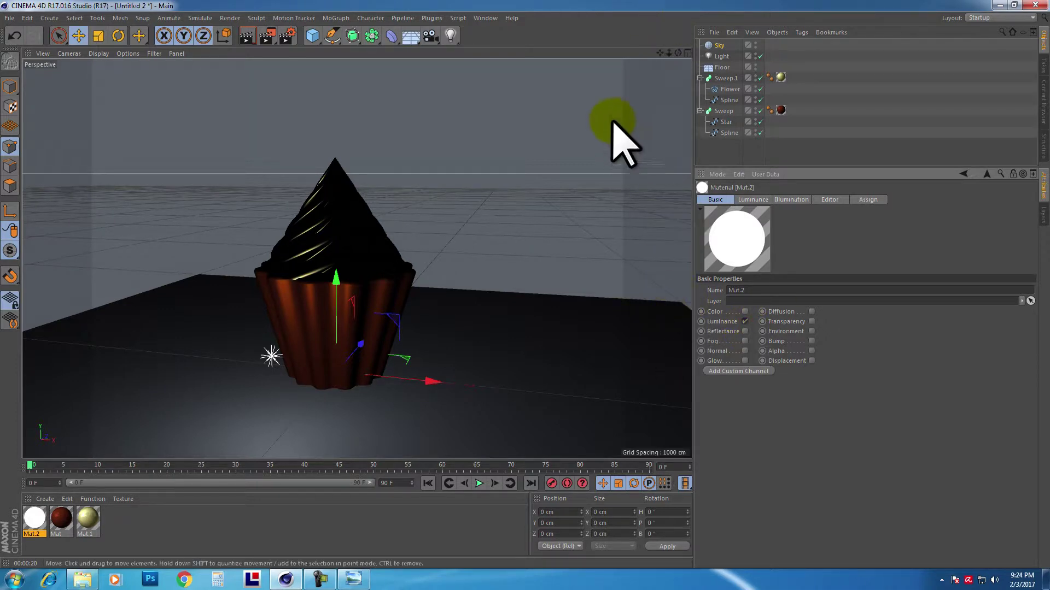
{"action": "left_click", "coordinate": [753, 200]}
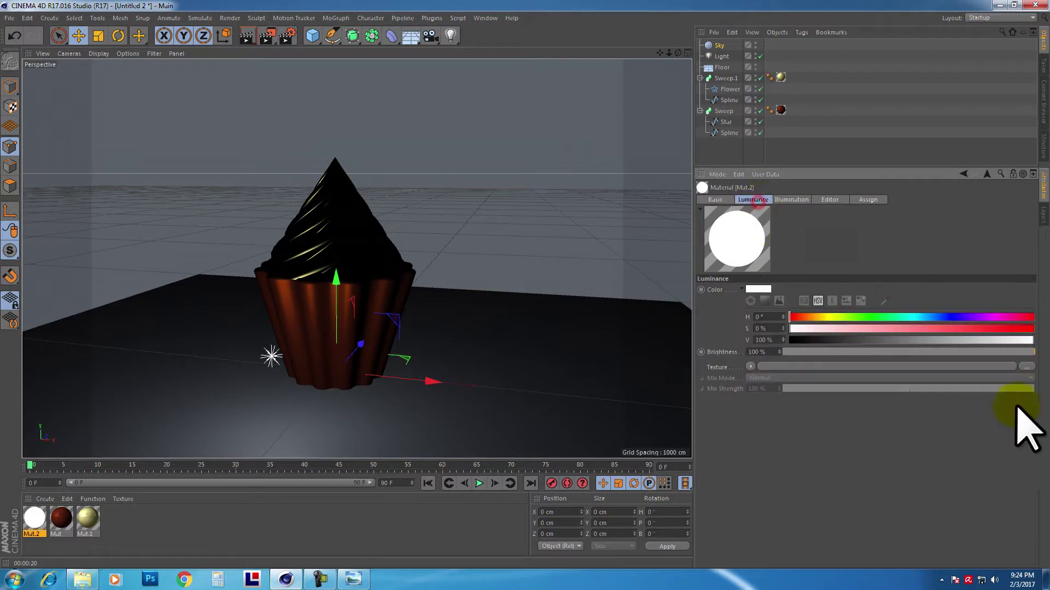
Browse to the C4D project folder on the Seagate Expansion Drive for Mat.2's luminance texture
{"action": "left_click", "coordinate": [1024, 367]}
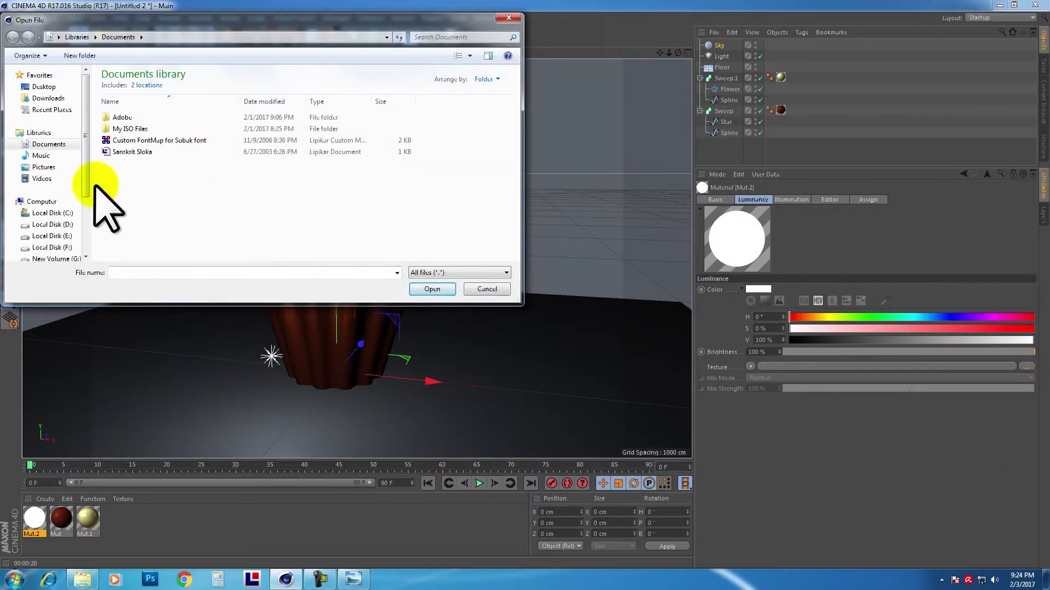
{"action": "left_click_drag", "start_coordinate": [84, 180], "coordinate": [83, 235]}
{"action": "left_click", "coordinate": [59, 196]}
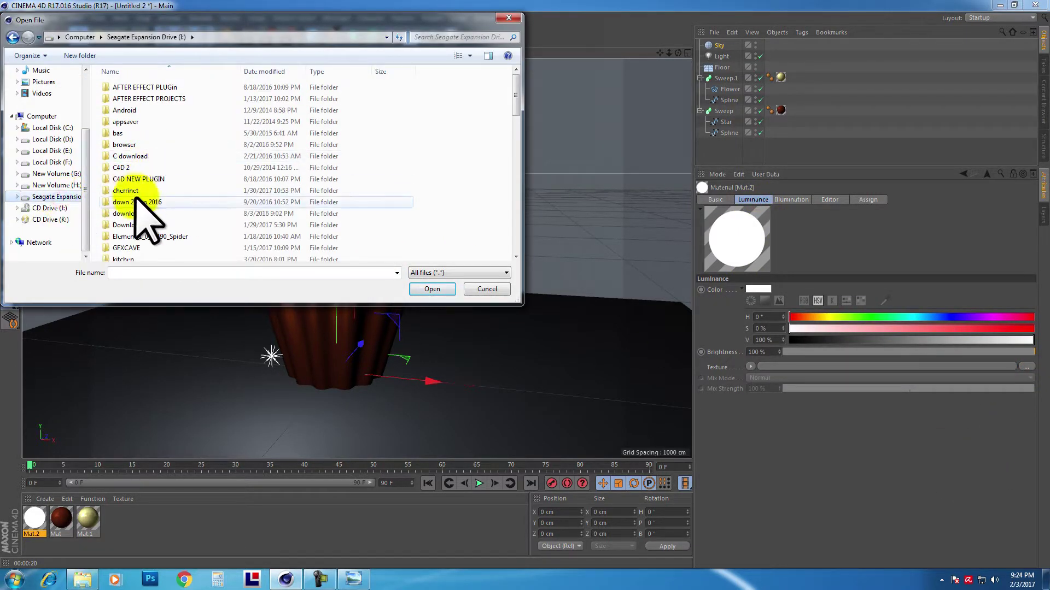
{"action": "double_click", "coordinate": [130, 248]}
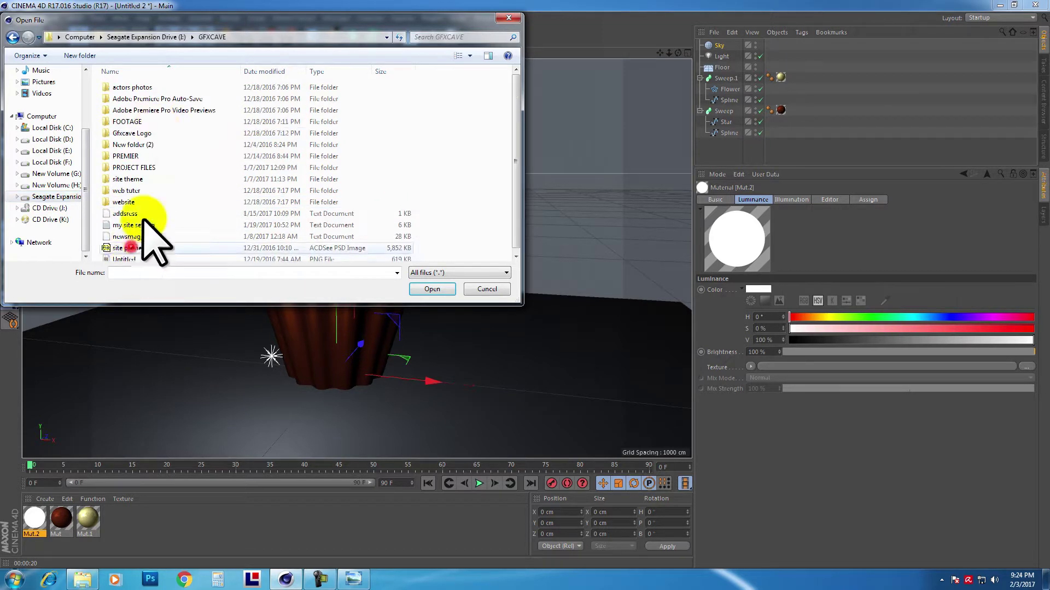
{"action": "double_click", "coordinate": [144, 167]}
{"action": "double_click", "coordinate": [125, 99]}
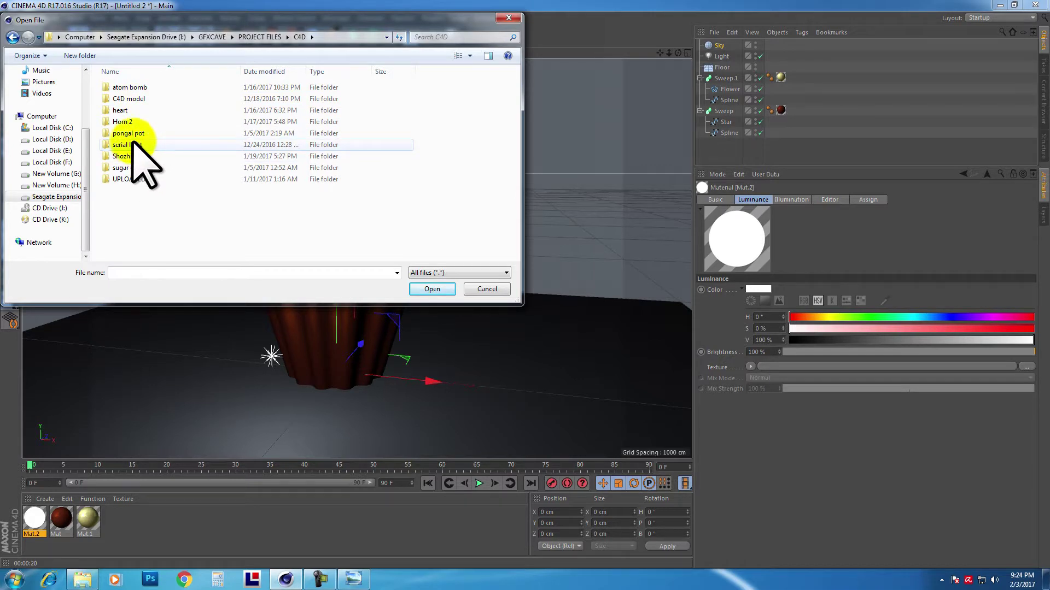
Search 'hdr', load Glow (Kitchen HDR) without copying it, and apply Mat.2 to the Sky
{"action": "left_click", "coordinate": [424, 37]}
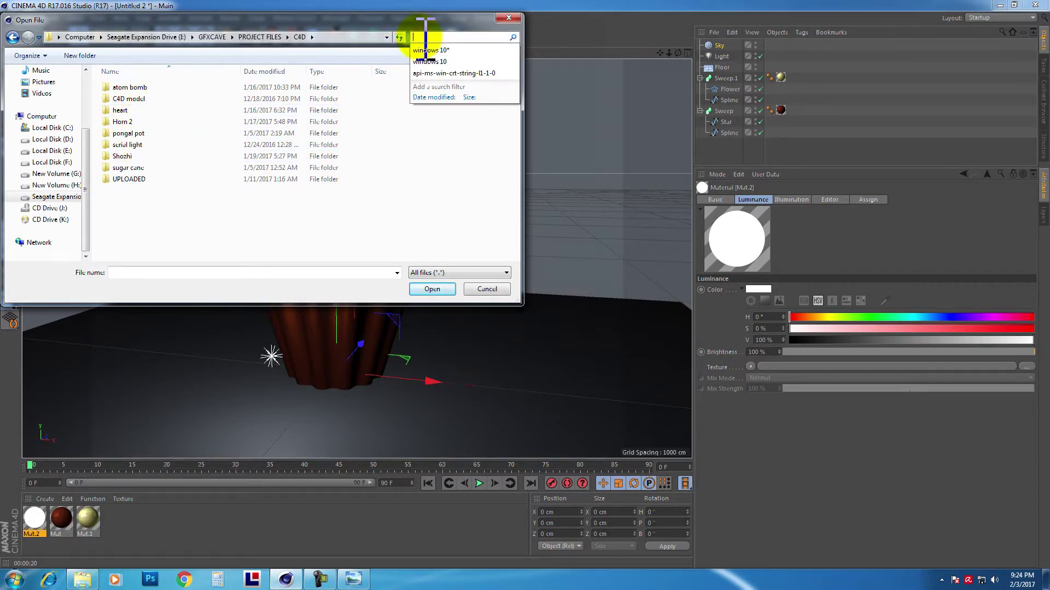
{"action": "type", "text": "hdr"}
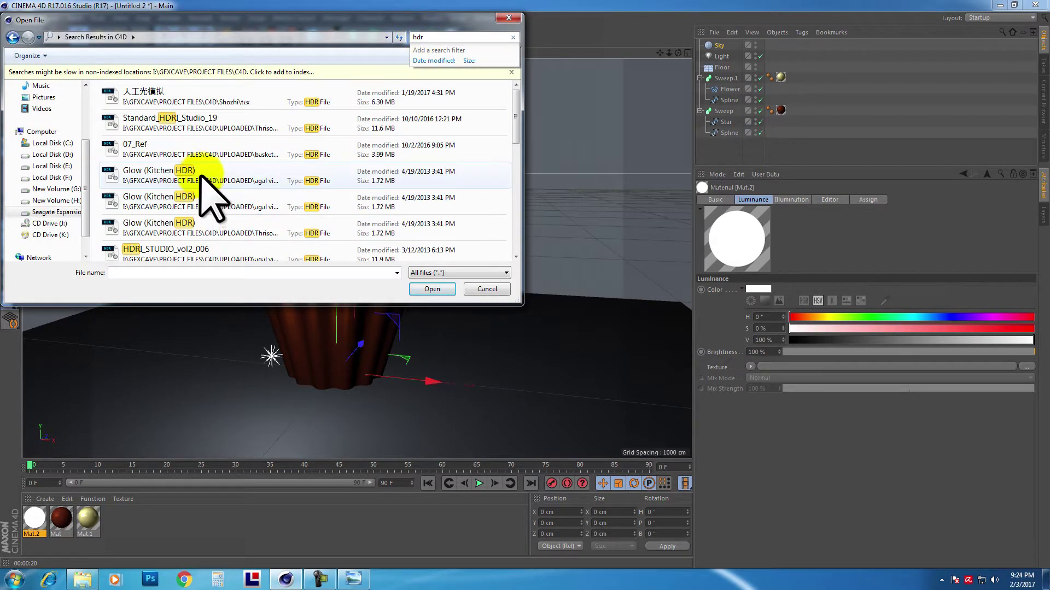
{"action": "left_click", "coordinate": [201, 174]}
{"action": "double_click", "coordinate": [201, 174]}
{"action": "left_click", "coordinate": [577, 327]}
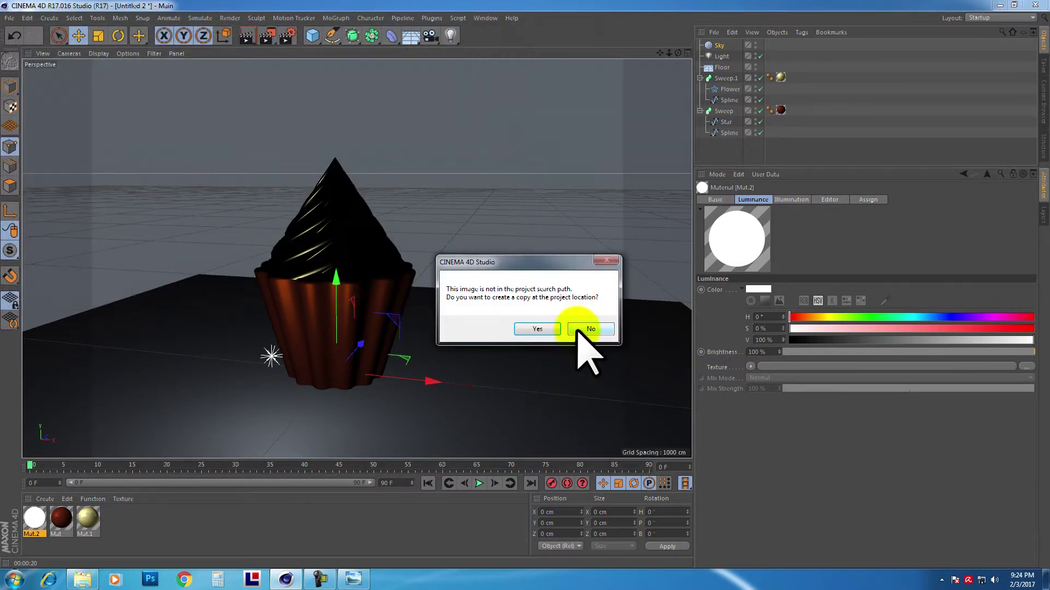
{"action": "left_click_drag", "start_coordinate": [738, 258], "coordinate": [716, 46]}
Give the Sky a Compositing tag with Seen by Camera off, render a preview, and open its material
{"action": "right_click", "coordinate": [716, 47]}
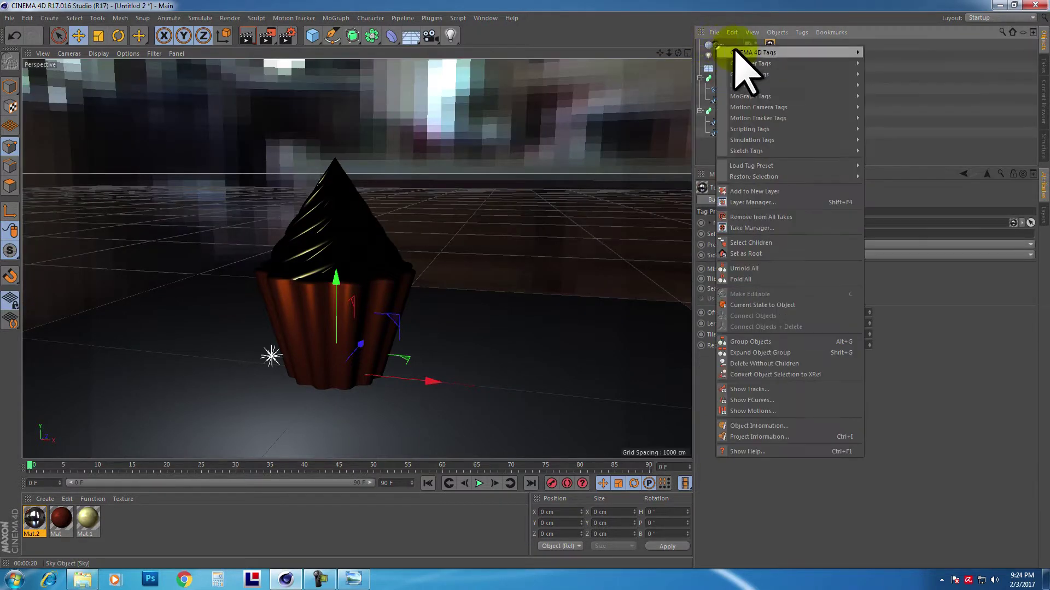
{"action": "mouse_move", "coordinate": [743, 50]}
{"action": "left_click", "coordinate": [884, 127]}
{"action": "left_click", "coordinate": [760, 256]}
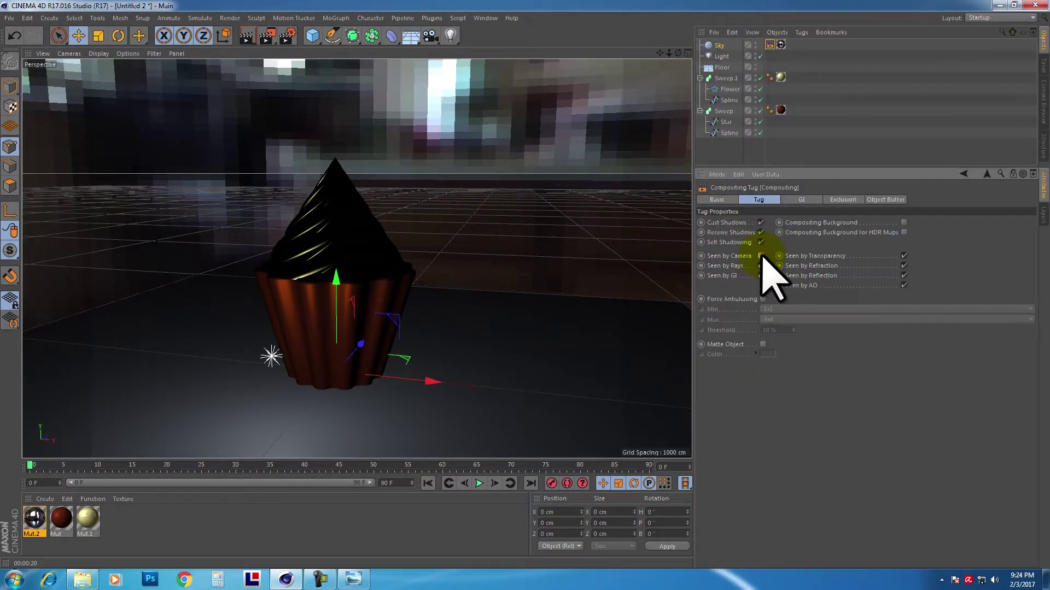
{"action": "key", "text": "ctrl+r"}
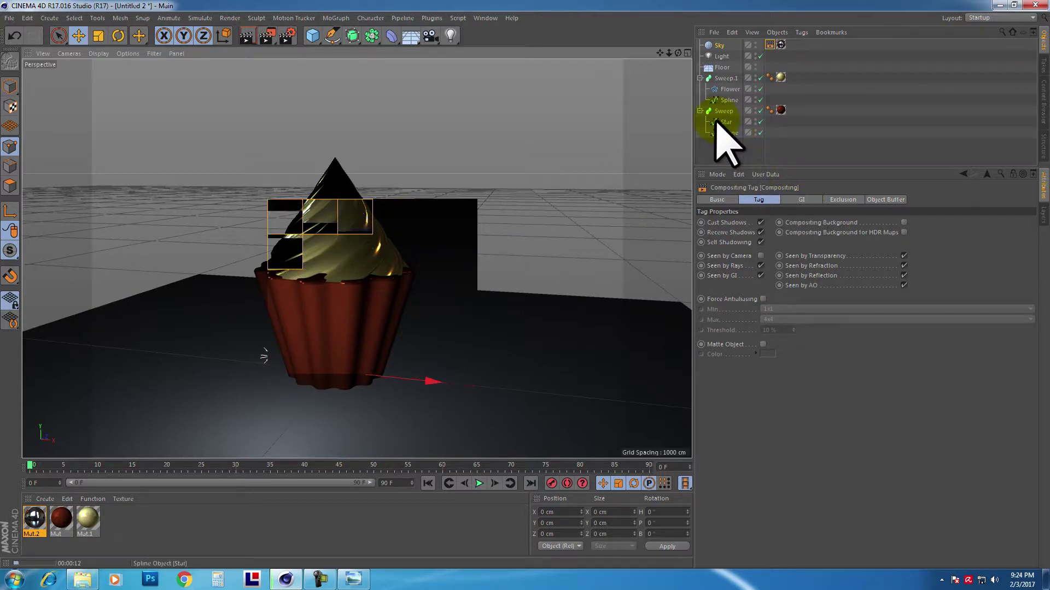
{"action": "double_click", "coordinate": [781, 44]}
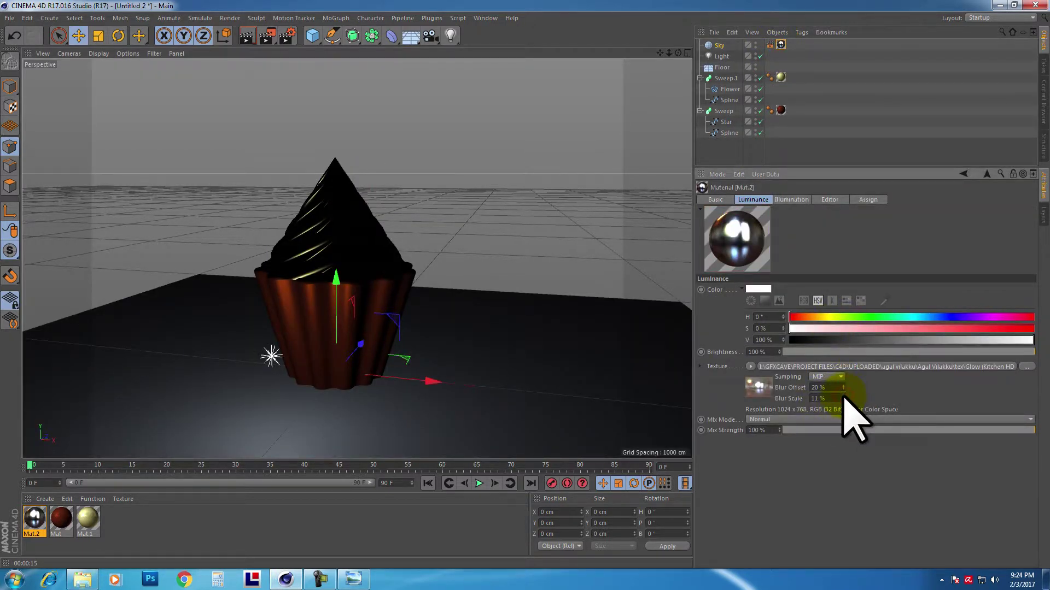
Move Light.1 up above the floor so it sits to the left of the cupcake
{"action": "left_click", "coordinate": [287, 36]}
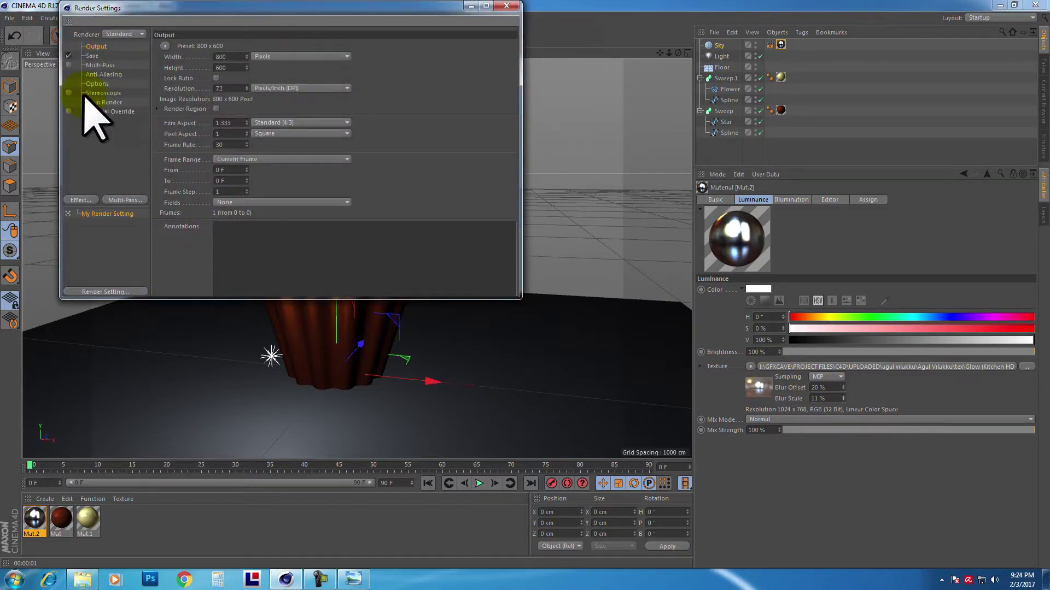
{"action": "left_click", "coordinate": [506, 5]}
{"action": "left_click_drag", "start_coordinate": [671, 53], "coordinate": [711, 52]}
{"action": "left_click", "coordinate": [720, 57]}
{"action": "left_click_drag", "start_coordinate": [312, 375], "coordinate": [246, 211]}
{"action": "left_click_drag", "start_coordinate": [312, 286], "coordinate": [249, 239]}
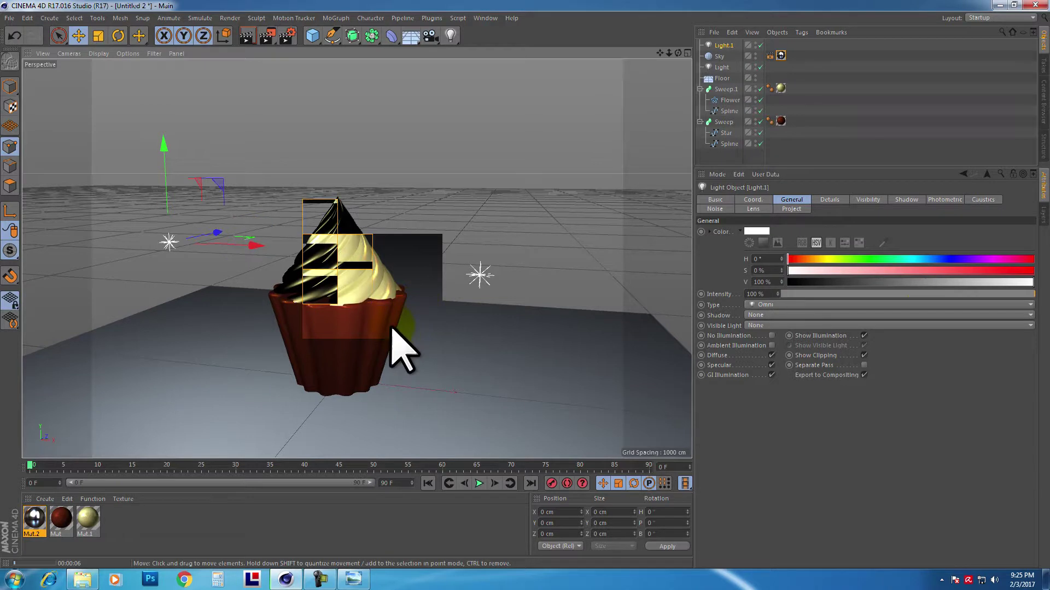
{"action": "left_click", "coordinate": [831, 100]}
{"action": "left_click", "coordinate": [732, 100]}
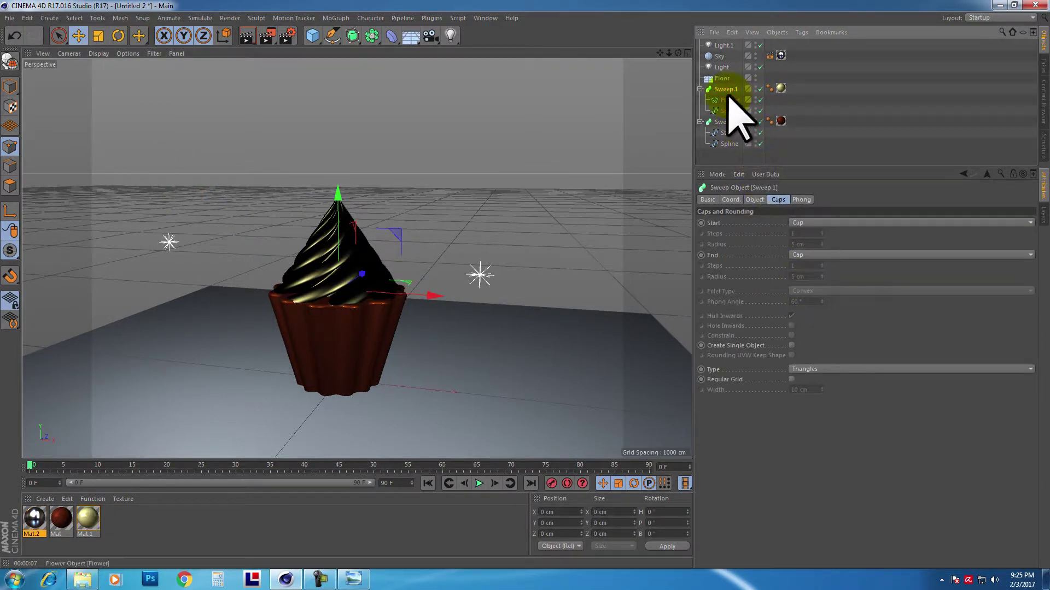
Raise the path spline's point count and show the viewport shaded with lines, textures off
{"action": "left_click", "coordinate": [729, 111]}
{"action": "left_click_drag", "start_coordinate": [798, 257], "coordinate": [798, 253]}
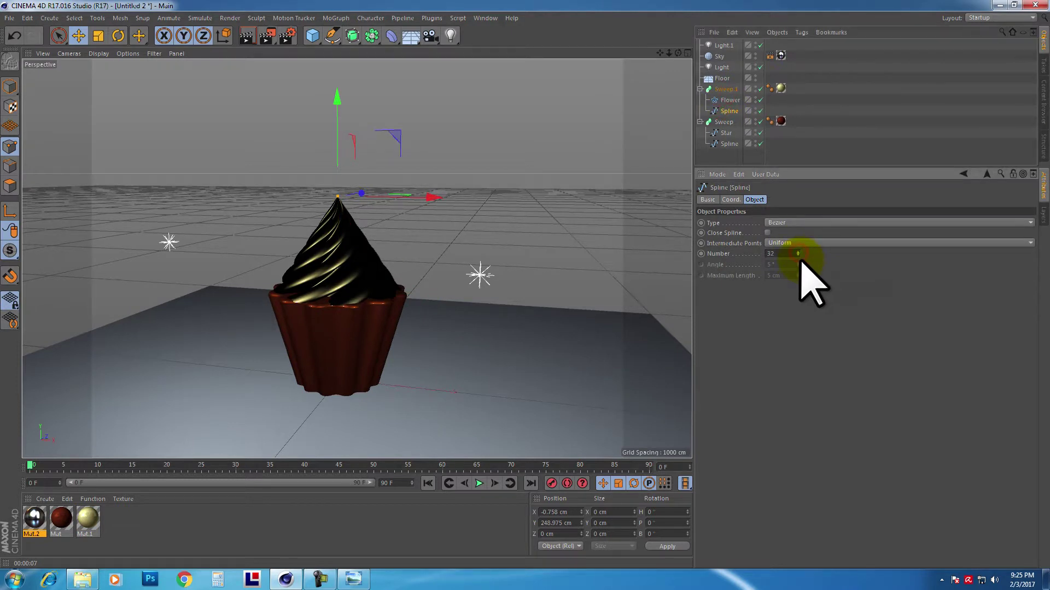
{"action": "left_click", "coordinate": [730, 100]}
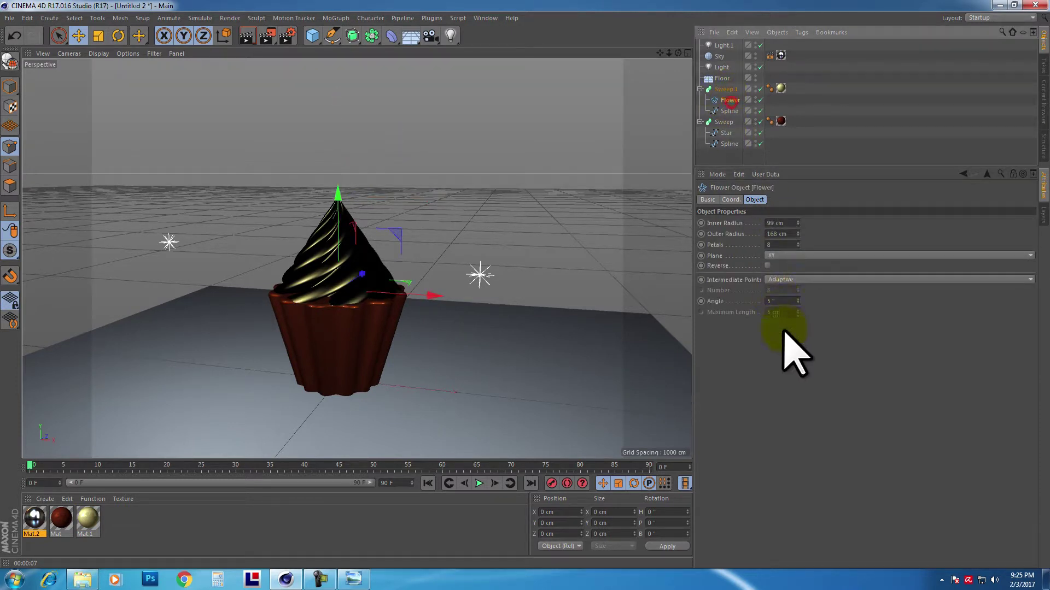
{"action": "left_click", "coordinate": [98, 54]}
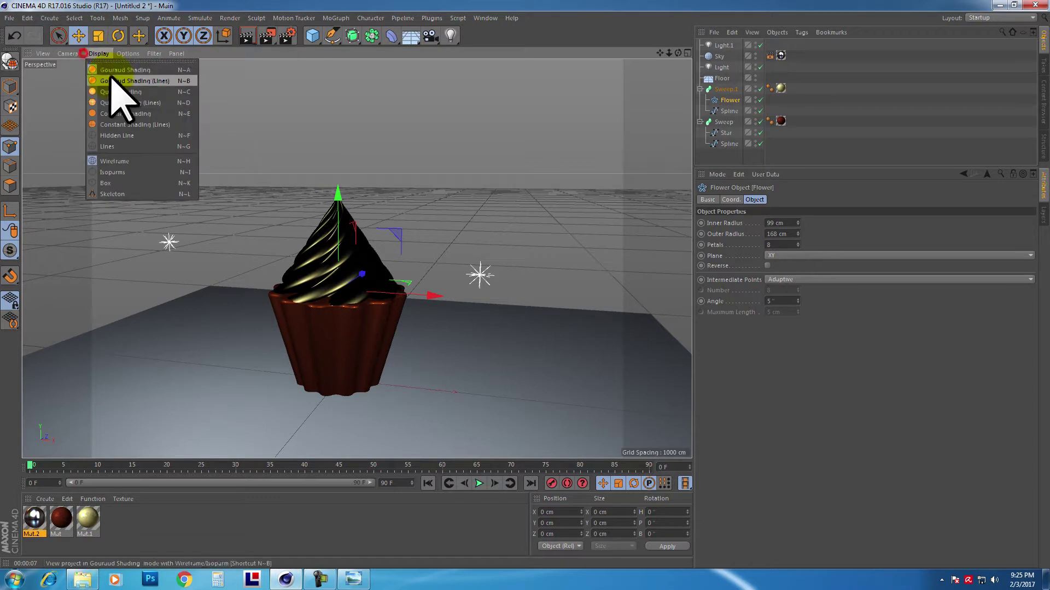
{"action": "left_click", "coordinate": [112, 83]}
{"action": "scroll", "coordinate": [304, 264], "scroll_direction": "up", "scroll_amount": 10}
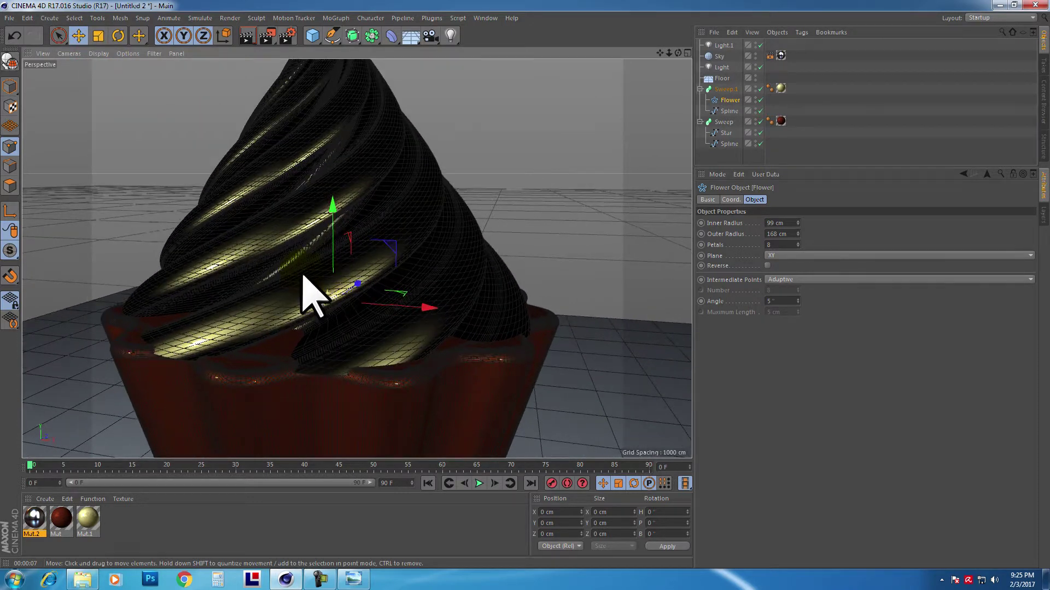
{"action": "left_click", "coordinate": [126, 53]}
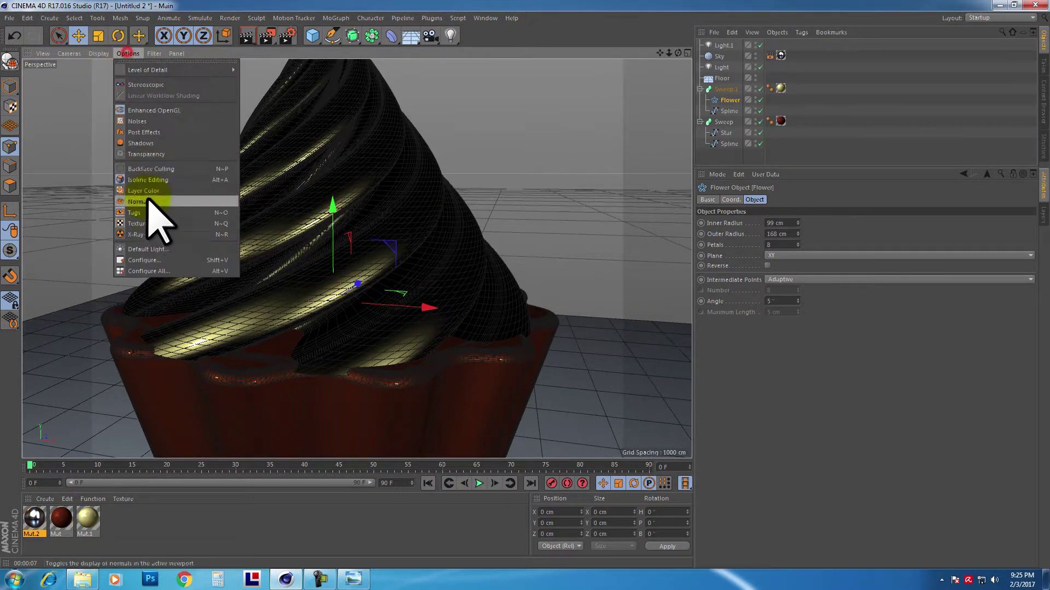
{"action": "left_click", "coordinate": [143, 211]}
{"action": "left_click_drag", "start_coordinate": [175, 235], "coordinate": [561, 318], "text": "alt"}
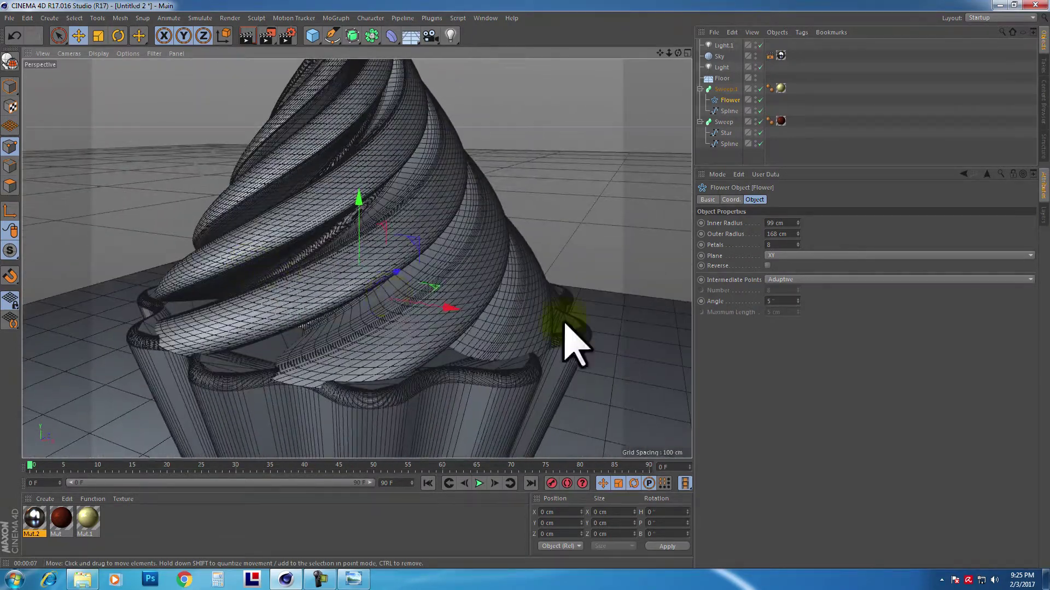
Set the Flower's intermediate points to Uniform and the path spline's Number to 46
{"action": "left_click", "coordinate": [787, 279]}
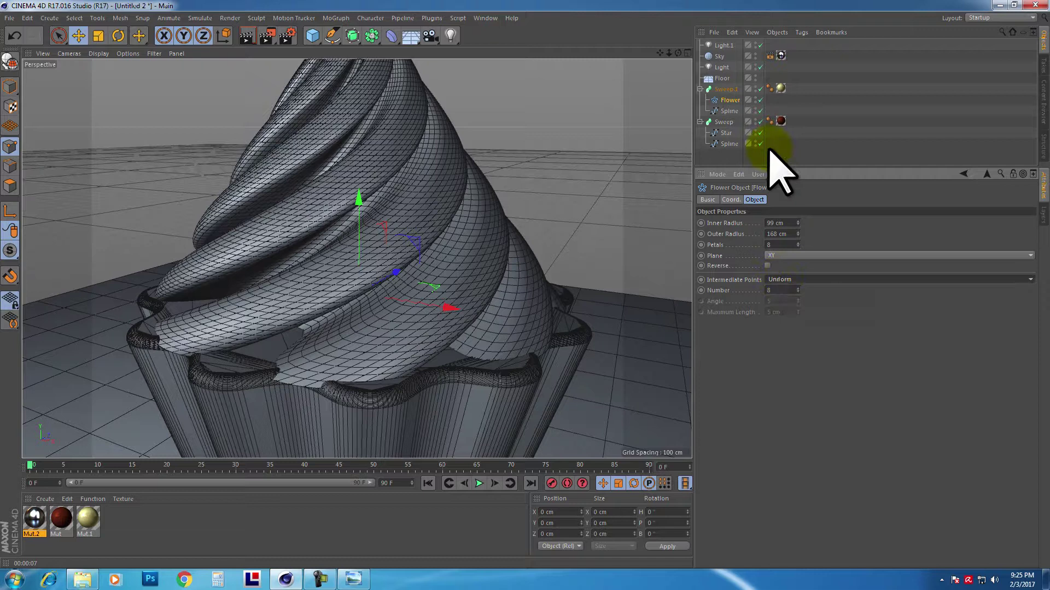
{"action": "left_click", "coordinate": [728, 111]}
{"action": "left_click", "coordinate": [793, 253]}
{"action": "left_click_drag", "start_coordinate": [798, 253], "coordinate": [798, 253]}
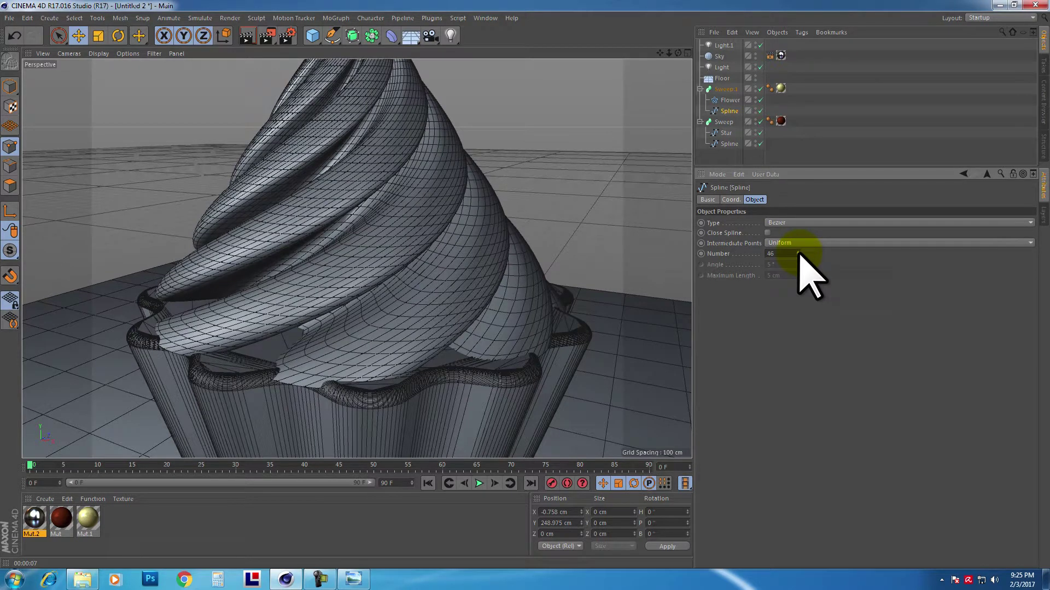
{"action": "scroll", "coordinate": [306, 208], "scroll_direction": "down", "scroll_amount": 8}
{"action": "left_click_drag", "start_coordinate": [286, 207], "coordinate": [306, 215], "text": "alt"}
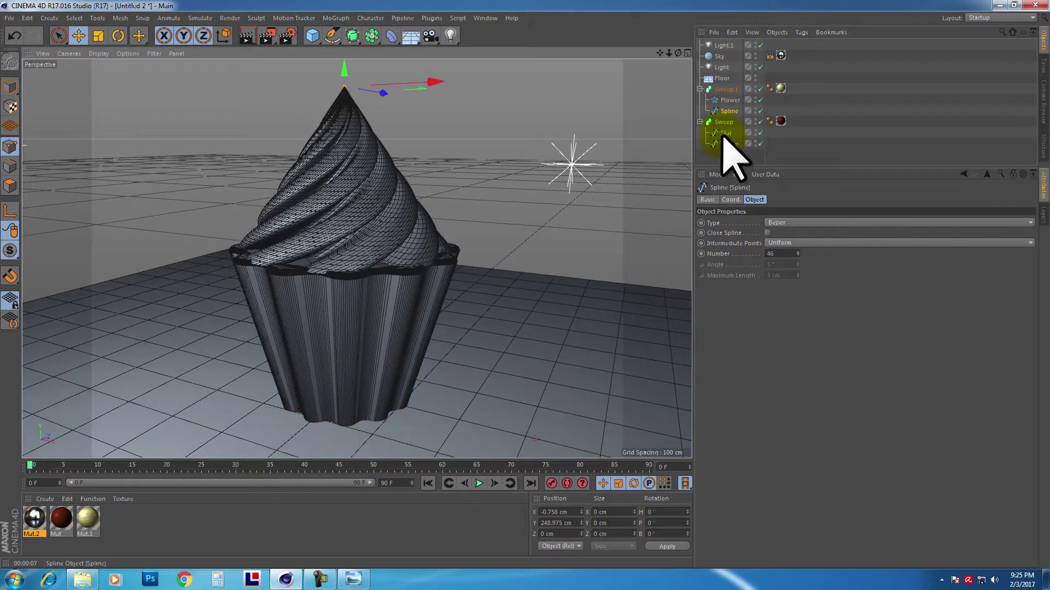
Set the Star profile's intermediate points to Uniform and raise the path spline's point count
{"action": "left_click", "coordinate": [725, 133]}
{"action": "left_click", "coordinate": [792, 243]}
{"action": "left_click", "coordinate": [791, 240]}
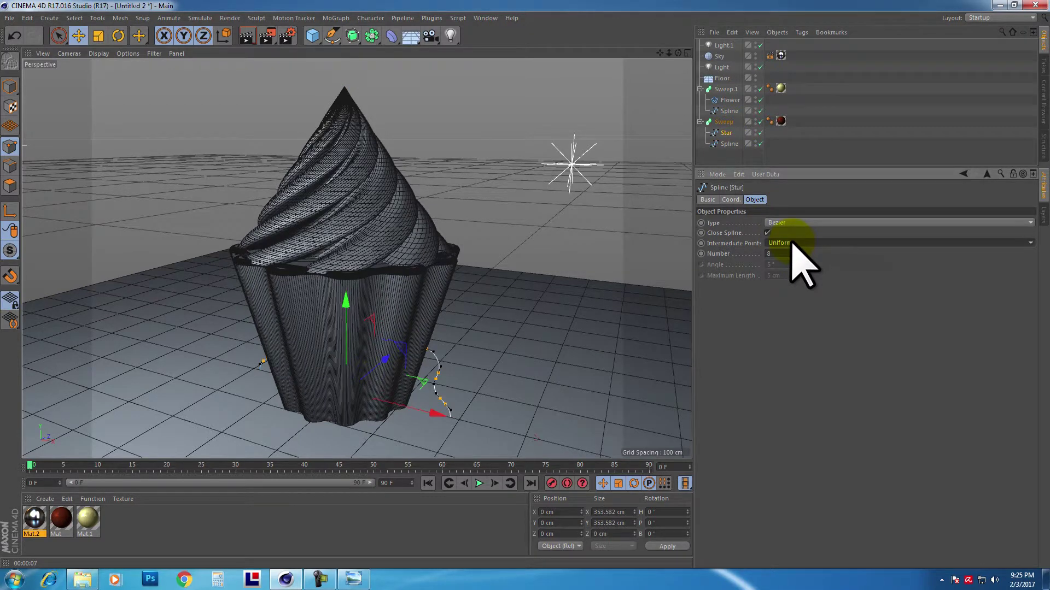
{"action": "left_click", "coordinate": [731, 144]}
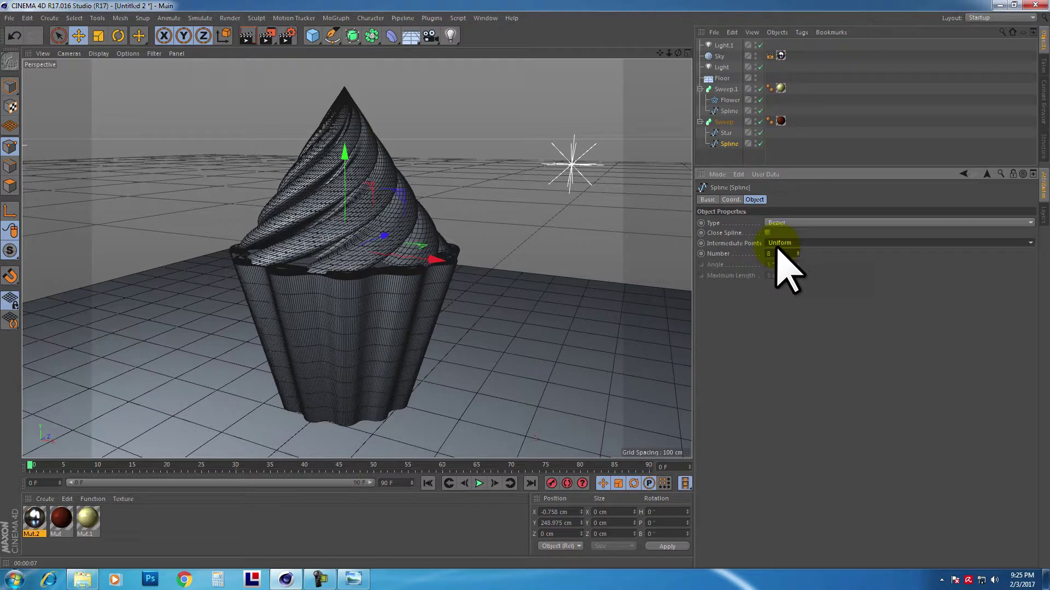
{"action": "left_click", "coordinate": [798, 252]}
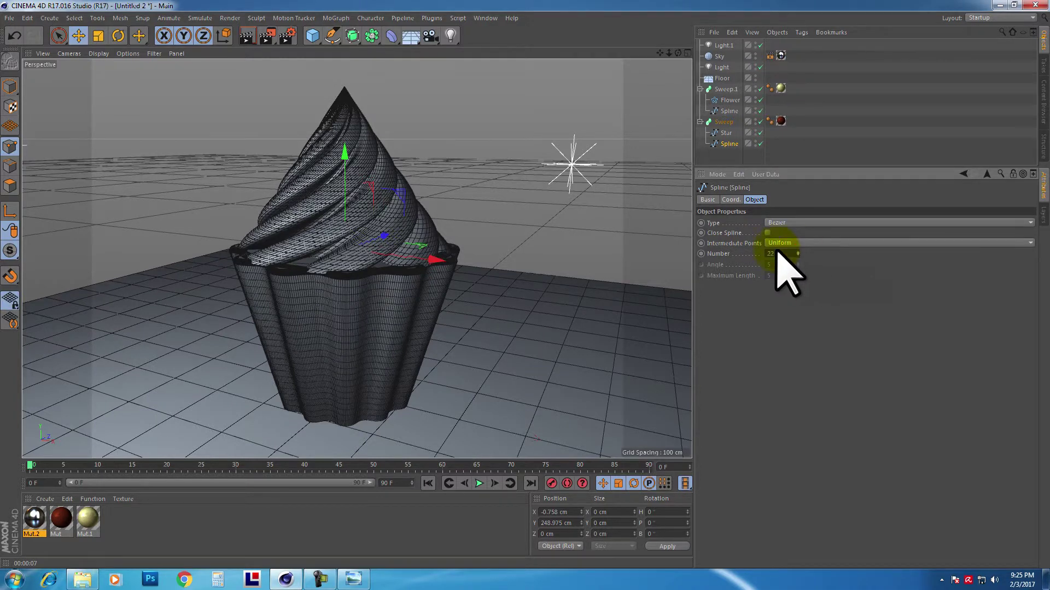
{"action": "left_click_drag", "start_coordinate": [337, 263], "coordinate": [393, 267], "text": "alt"}
Switch the path spline to Subdivided points with 5° angle and 9 cm maximum length
{"action": "left_click", "coordinate": [778, 244]}
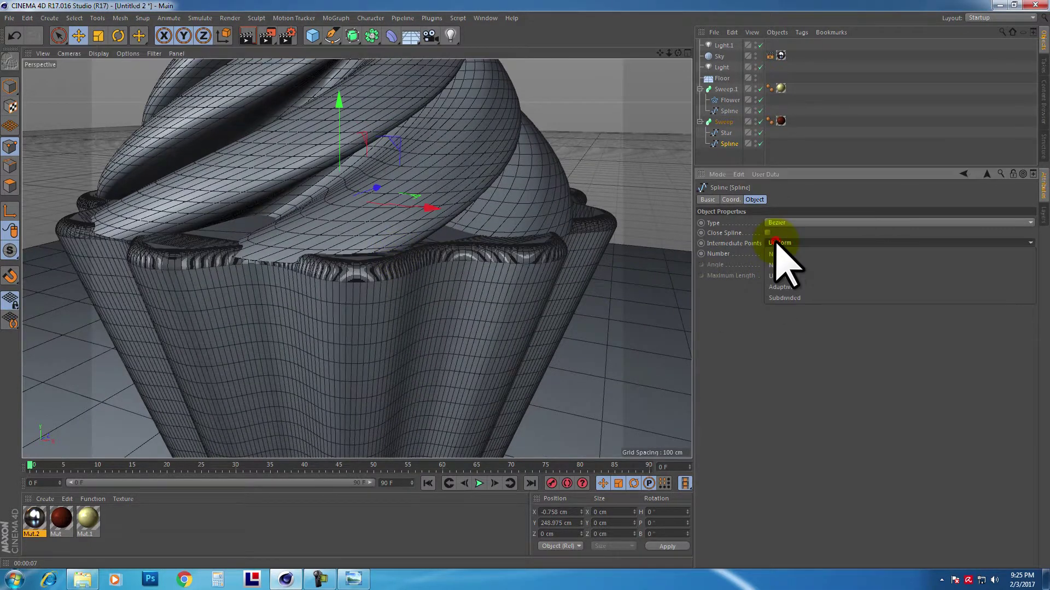
{"action": "left_click", "coordinate": [784, 298]}
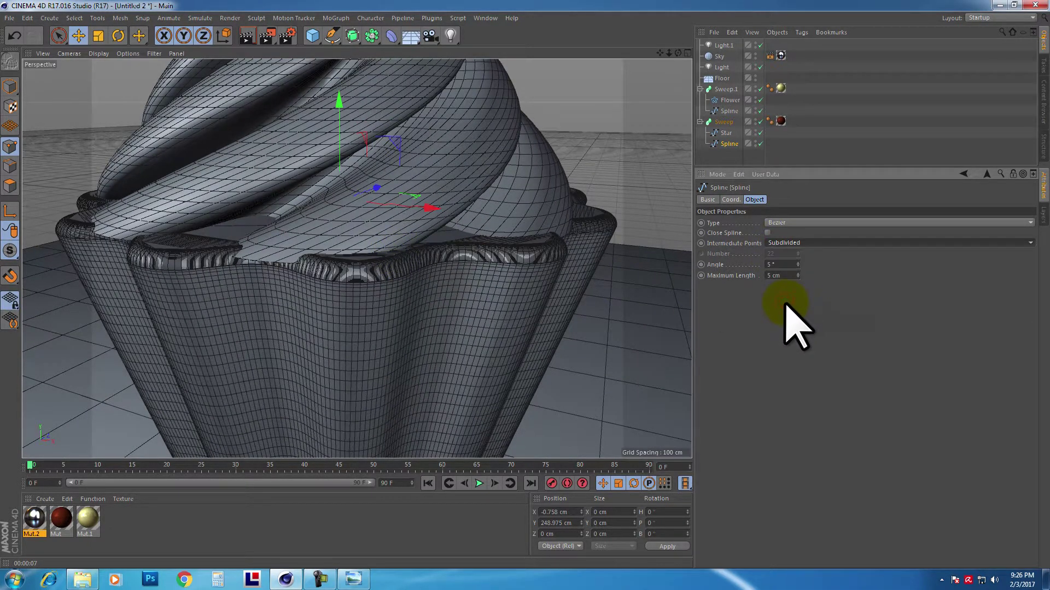
{"action": "left_click", "coordinate": [798, 264]}
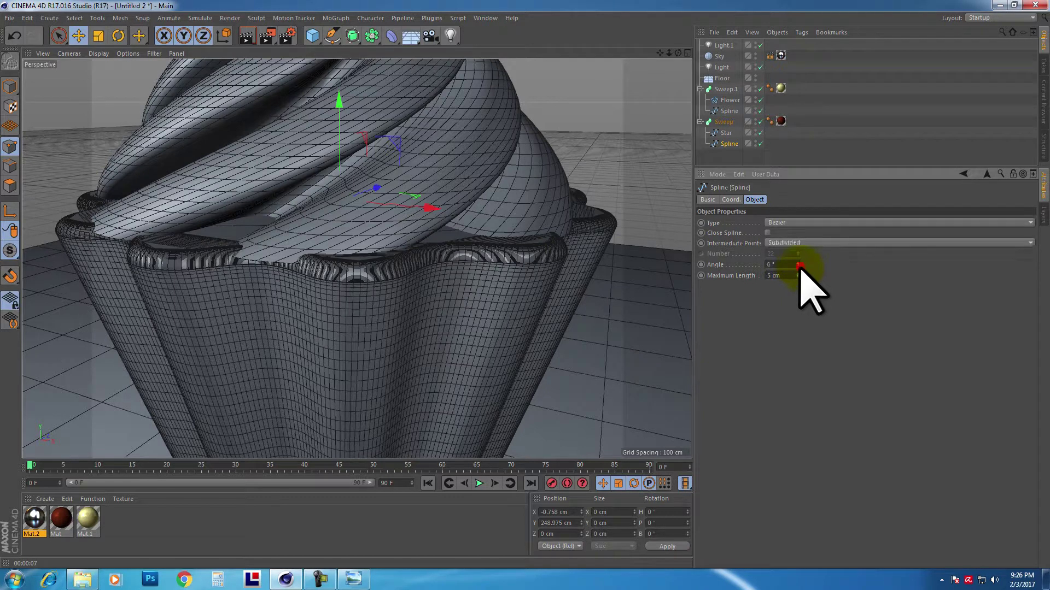
{"action": "mouse_move", "coordinate": [799, 277]}
{"action": "left_mouse_down"}
{"action": "mouse_move", "coordinate": [799, 258]}
{"action": "mouse_move", "coordinate": [792, 284]}
{"action": "left_mouse_up"}
{"action": "left_click", "coordinate": [797, 274]}
{"action": "left_click", "coordinate": [797, 274]}
{"action": "left_click", "coordinate": [797, 275]}
{"action": "left_click", "coordinate": [797, 274]}
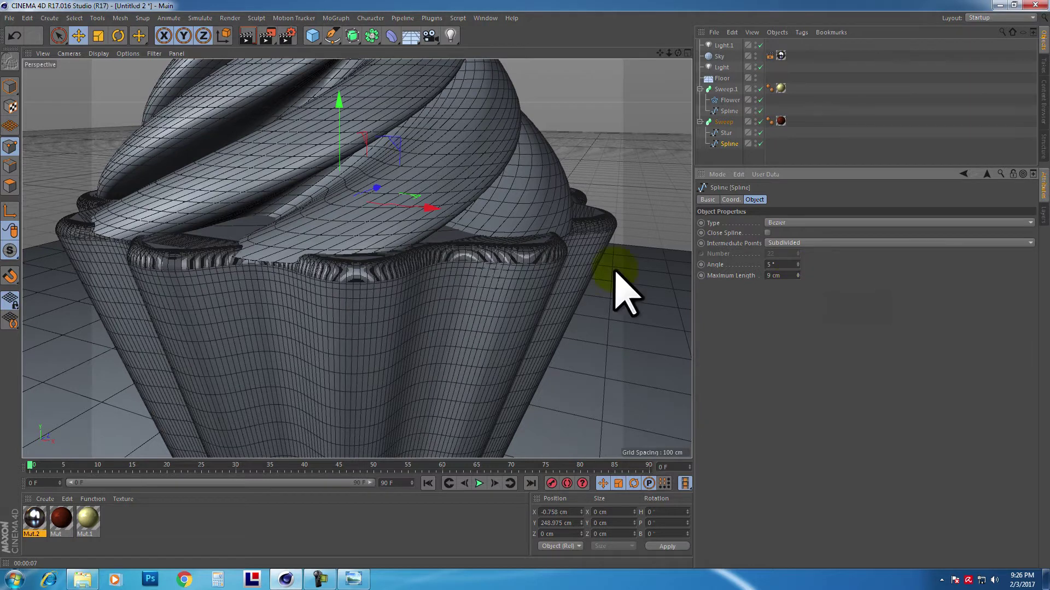
{"action": "scroll", "coordinate": [623, 292], "scroll_direction": "down", "scroll_amount": 10}
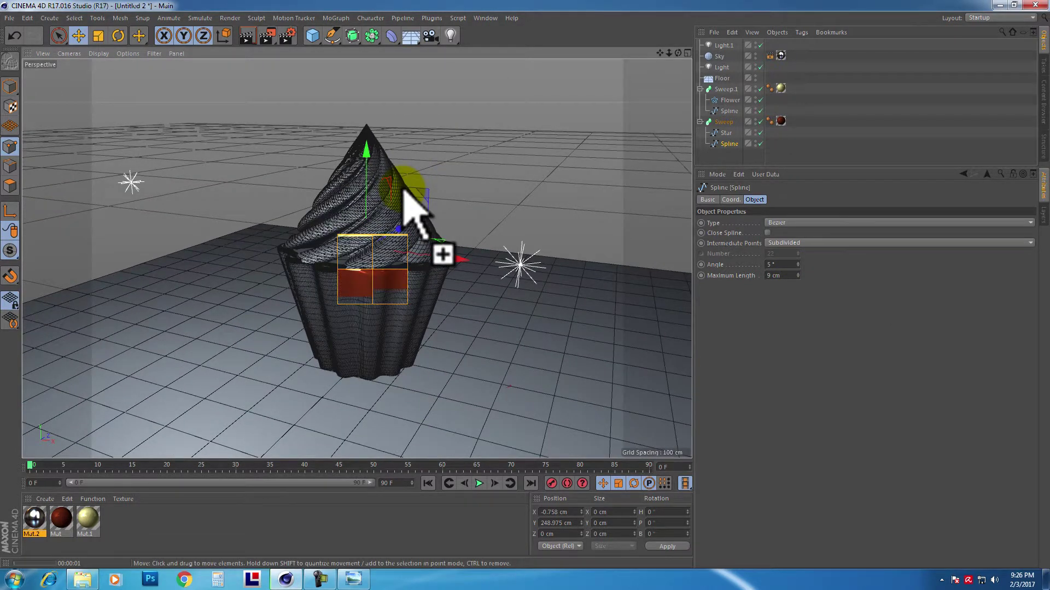
Lower the cup material's luminance mix strength and cut reflection Layer 1 brightness to 3%
{"action": "double_click", "coordinate": [780, 121]}
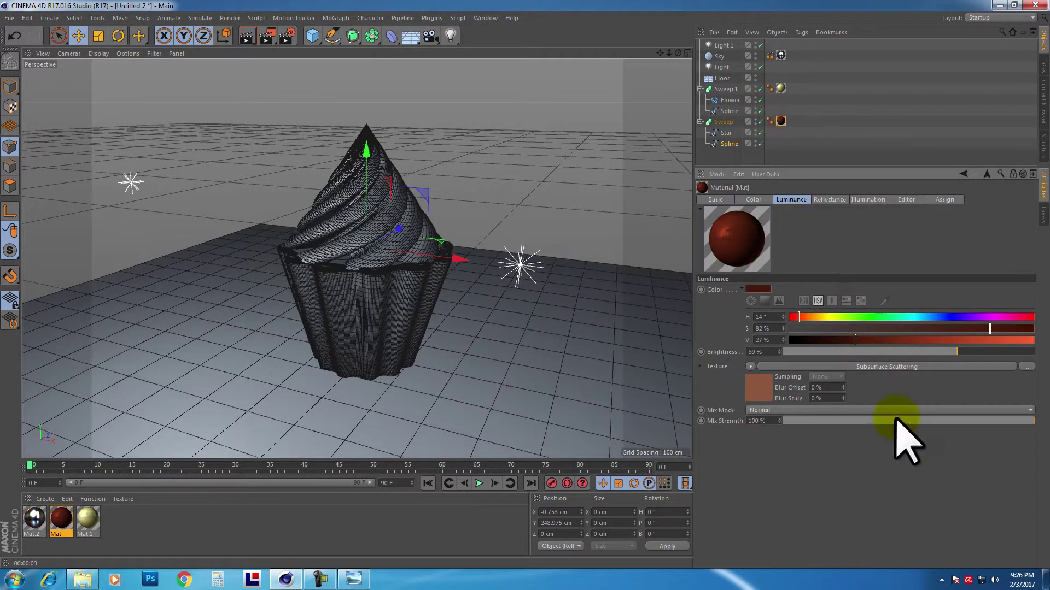
{"action": "left_click", "coordinate": [852, 421]}
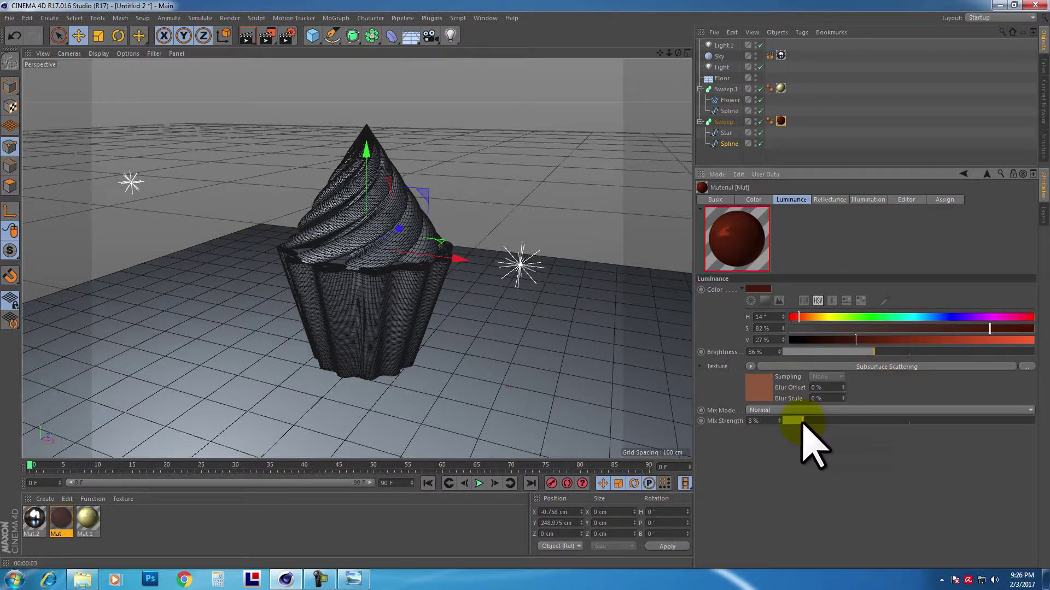
{"action": "left_click", "coordinate": [836, 200]}
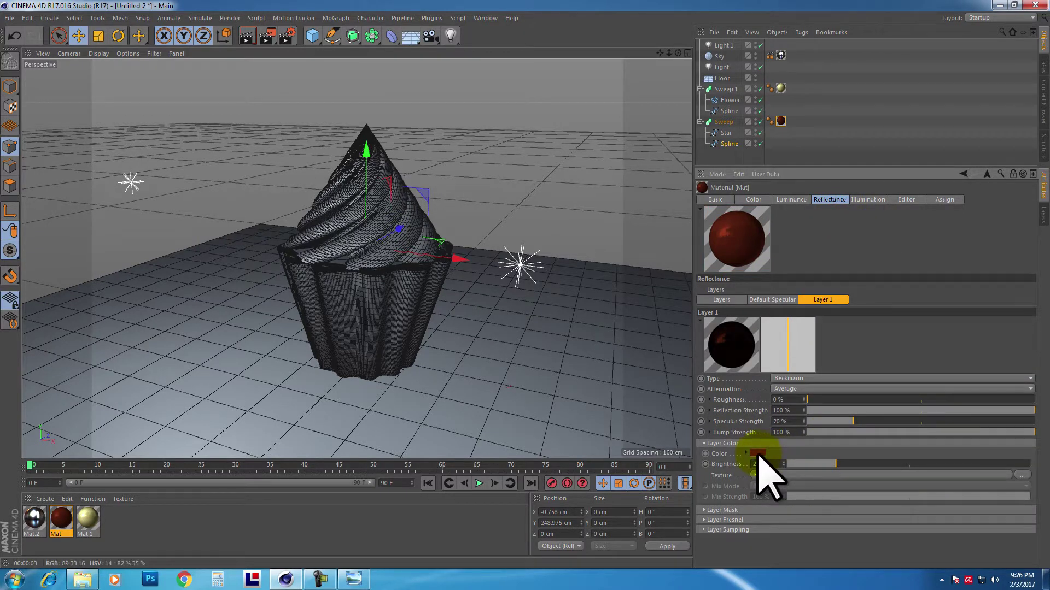
{"action": "left_click", "coordinate": [808, 464]}
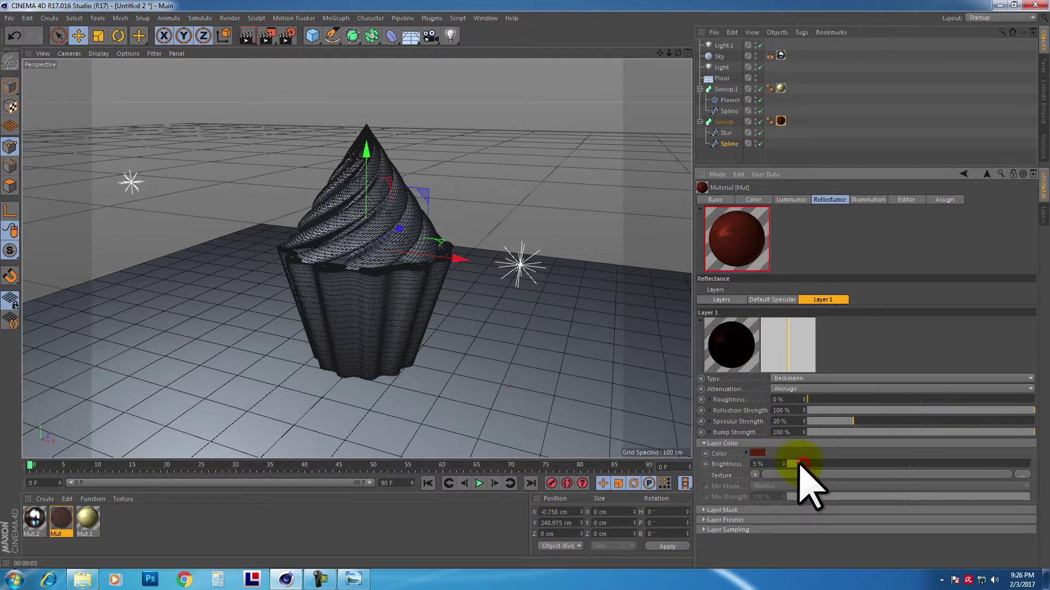
{"action": "left_click", "coordinate": [779, 300]}
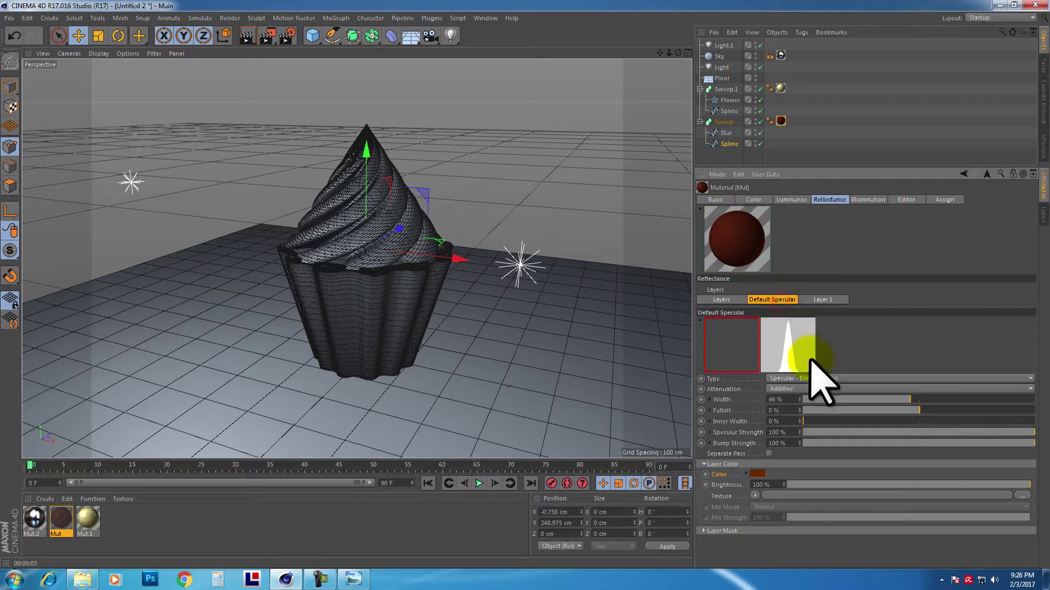
{"action": "left_click", "coordinate": [822, 301]}
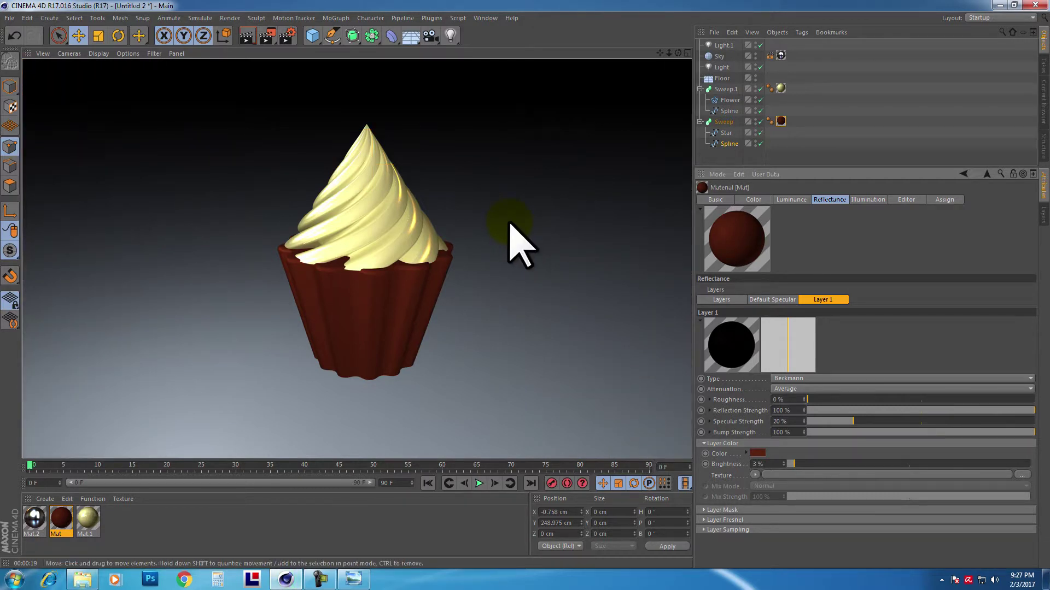
Select Sweep.1 and drag its tip handle to reshape the frosting swirl's point
{"action": "left_click", "coordinate": [435, 235]}
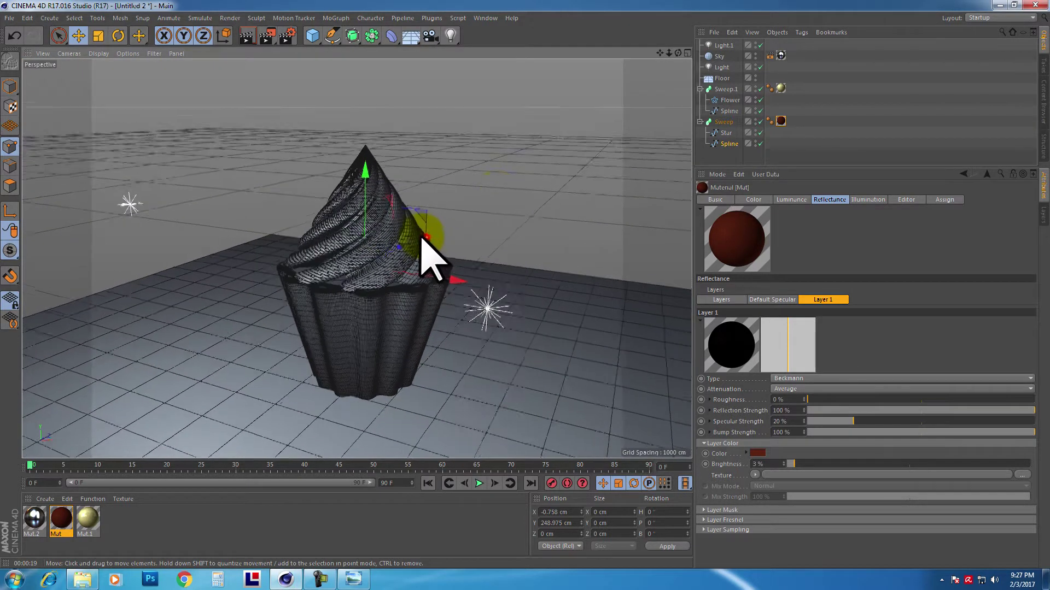
{"action": "left_click", "coordinate": [724, 89]}
{"action": "left_click_drag", "start_coordinate": [367, 170], "coordinate": [369, 173]}
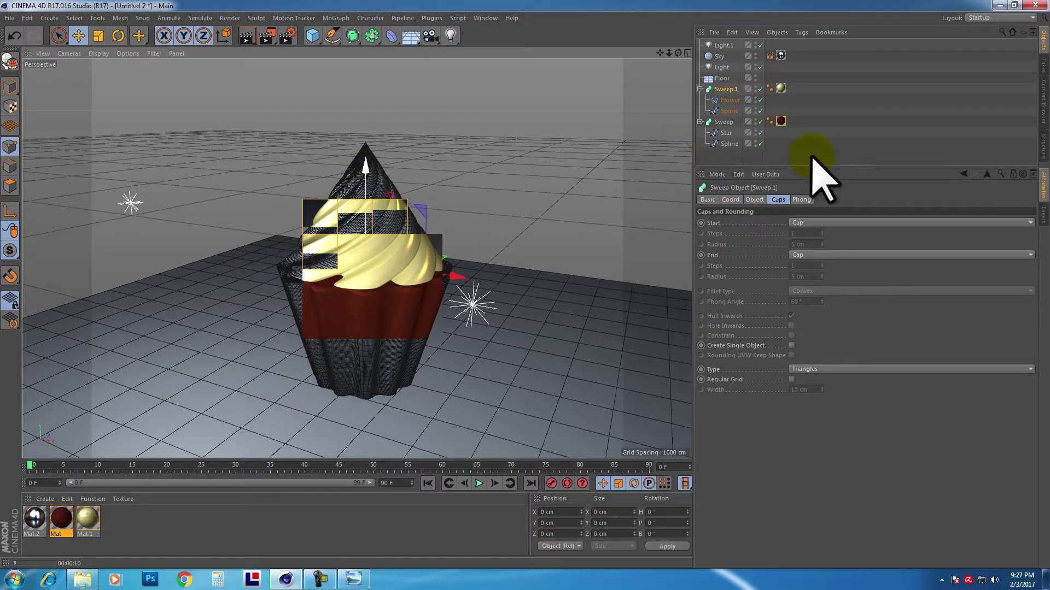
Give Mat.1's Default Specular width 67%, falloff 9% and specular strength 13%
{"action": "left_click", "coordinate": [781, 88]}
{"action": "double_click", "coordinate": [781, 88]}
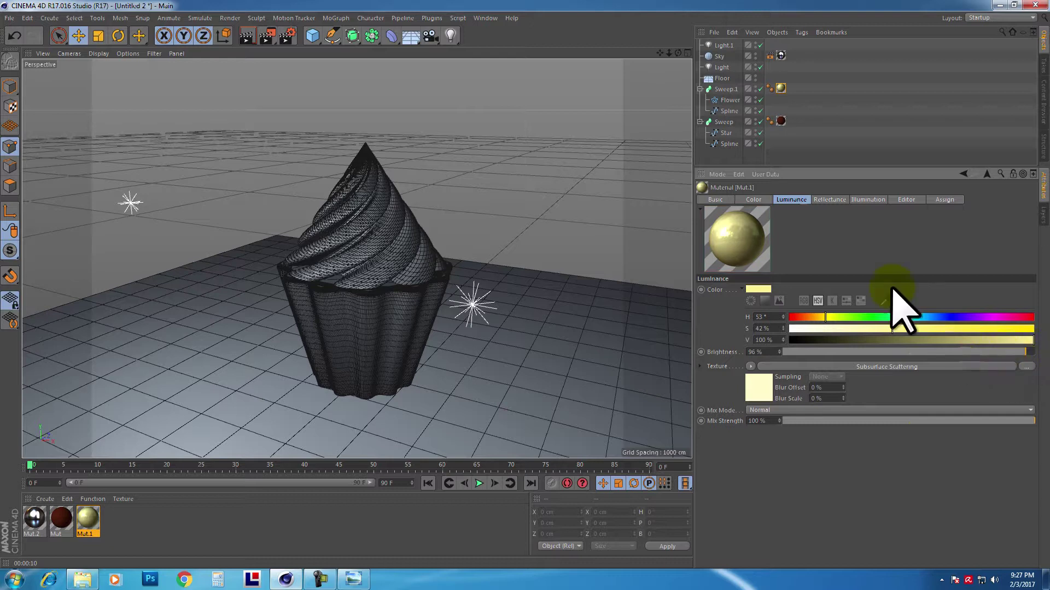
{"action": "left_click", "coordinate": [829, 200]}
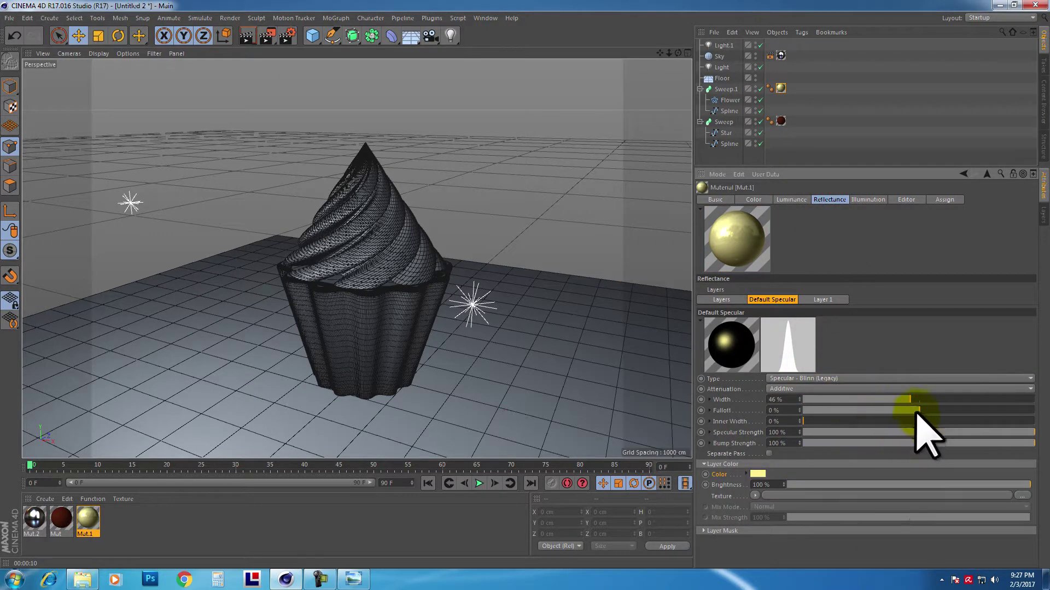
{"action": "left_click_drag", "start_coordinate": [931, 399], "coordinate": [959, 401]}
{"action": "left_click_drag", "start_coordinate": [918, 432], "coordinate": [832, 431]}
{"action": "mouse_move", "coordinate": [908, 410]}
{"action": "left_mouse_down"}
{"action": "mouse_move", "coordinate": [949, 410]}
{"action": "mouse_move", "coordinate": [929, 411]}
{"action": "left_mouse_up"}
{"action": "left_click_drag", "start_coordinate": [864, 432], "coordinate": [837, 435]}
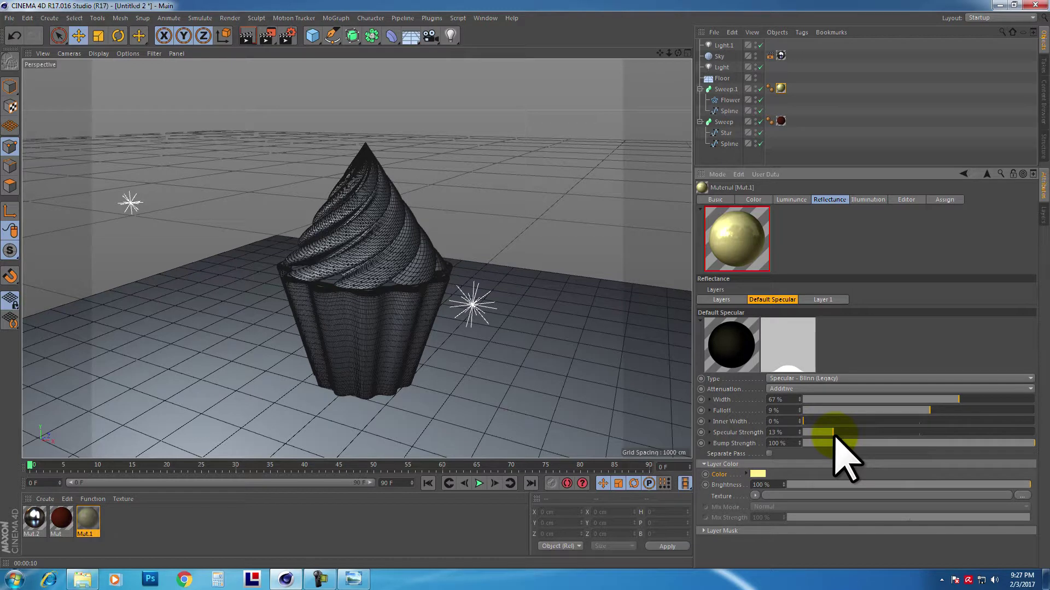
{"action": "left_click", "coordinate": [822, 299]}
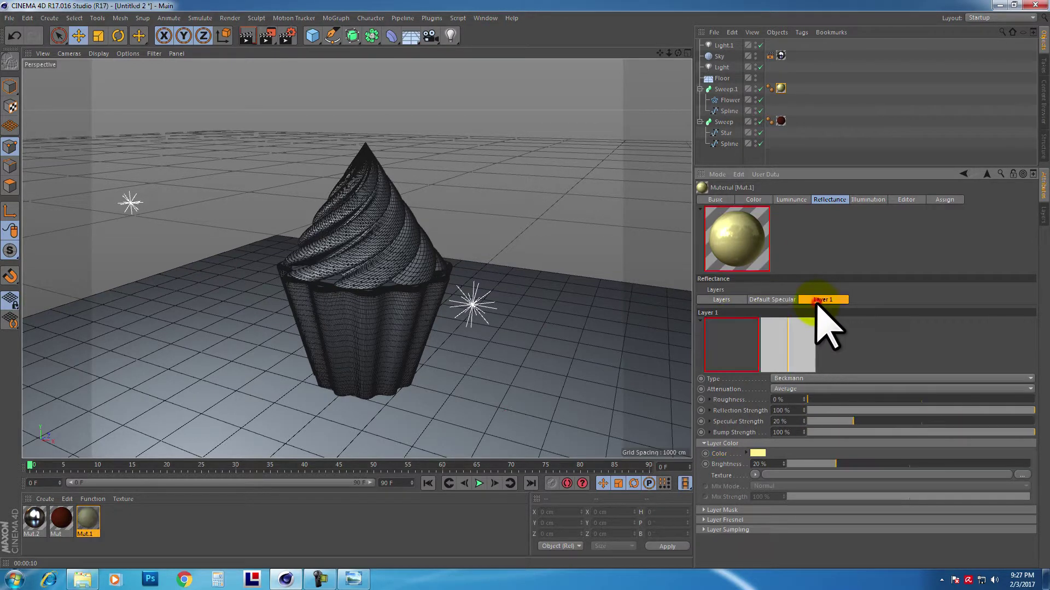
{"action": "left_click", "coordinate": [772, 300]}
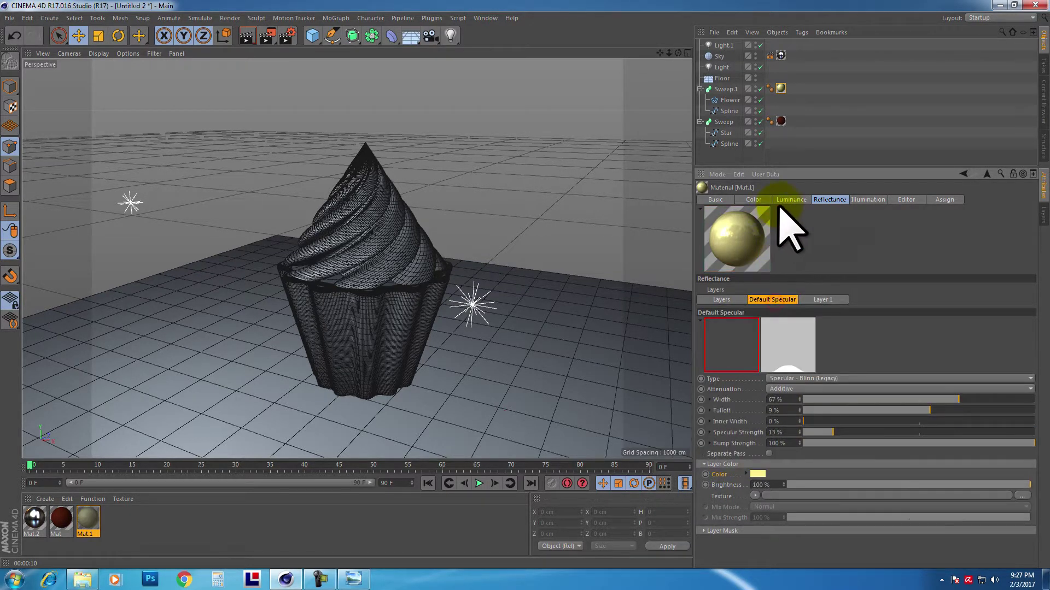
Change Mat.1's base colour from dark red to pale yellow at 100% value
{"action": "left_click", "coordinate": [790, 200]}
{"action": "left_click", "coordinate": [753, 199]}
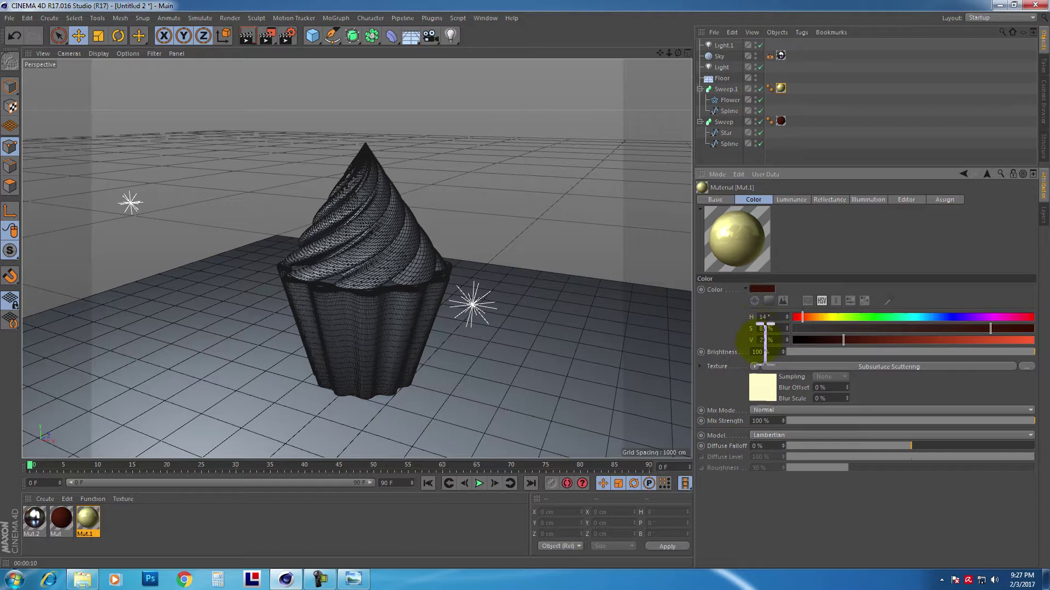
{"action": "left_click_drag", "start_coordinate": [762, 385], "coordinate": [755, 347]}
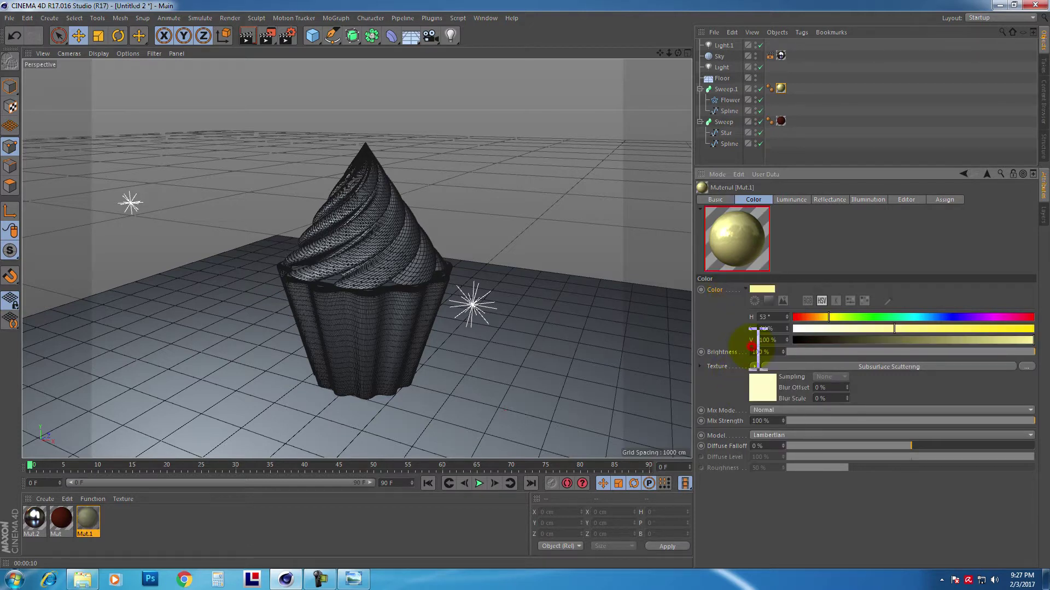
{"action": "left_click", "coordinate": [825, 200]}
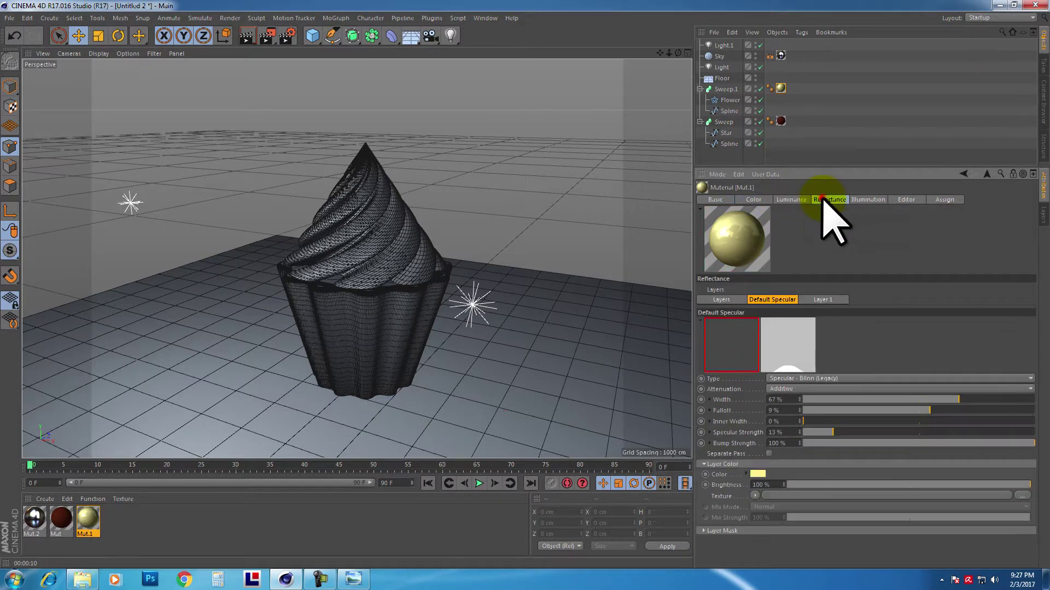
{"action": "left_click", "coordinate": [823, 300]}
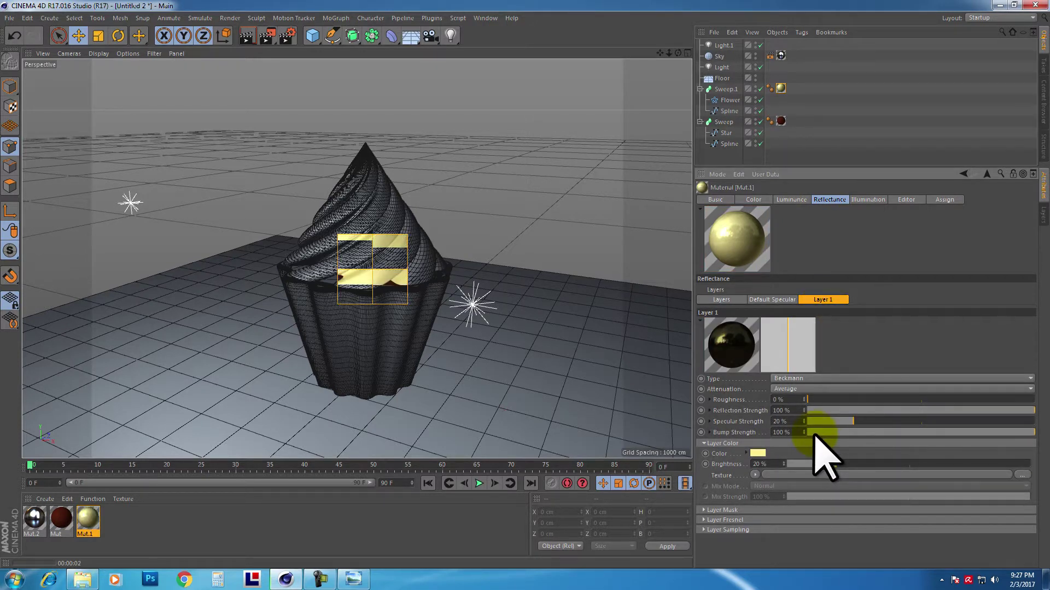
Paste the Subsurface Scattering shader into the texture slot of Mat.1's reflection Layer 1
{"action": "left_click", "coordinate": [760, 201]}
{"action": "left_click", "coordinate": [793, 200]}
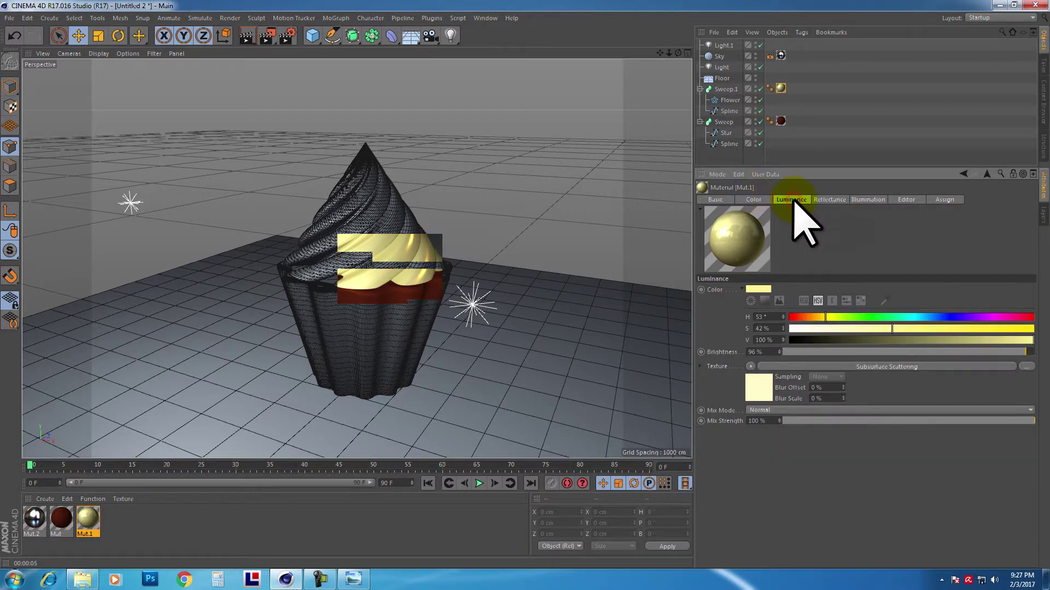
{"action": "left_click", "coordinate": [826, 200]}
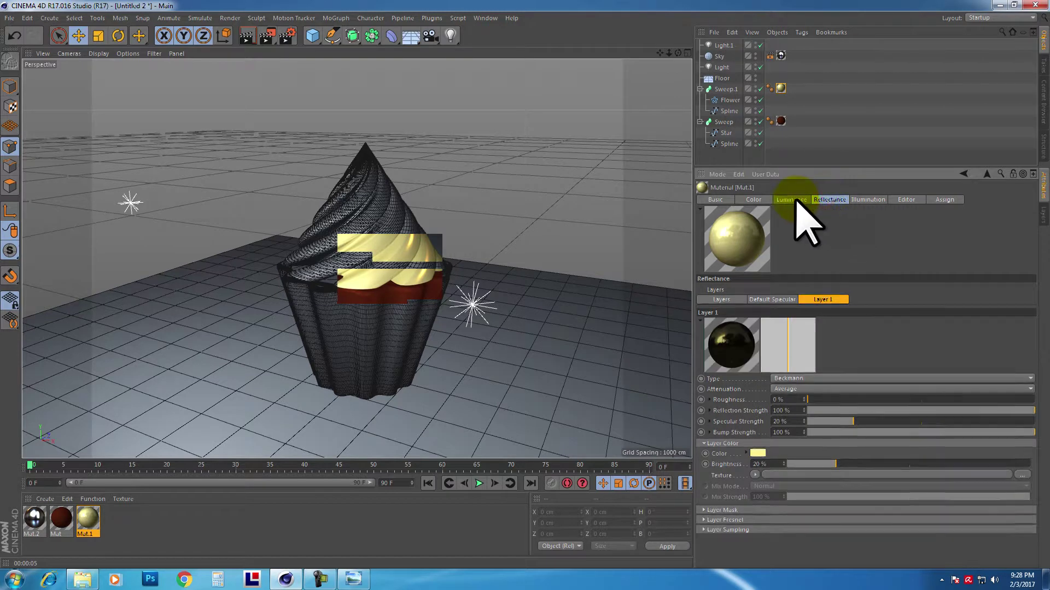
{"action": "left_click", "coordinate": [793, 200]}
{"action": "left_click", "coordinate": [750, 366]}
{"action": "left_click", "coordinate": [835, 194]}
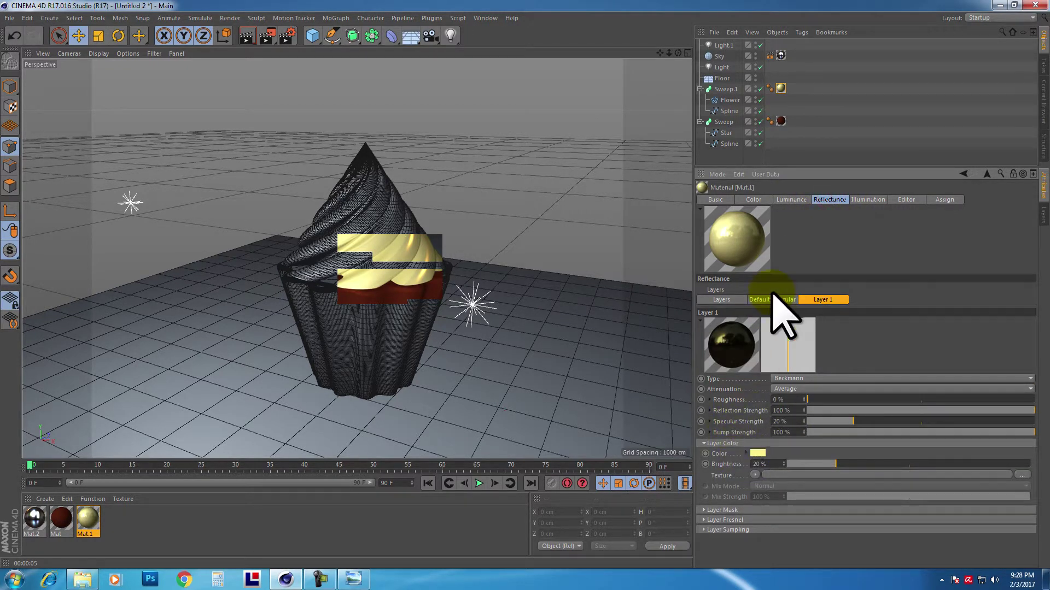
{"action": "left_click", "coordinate": [774, 300]}
{"action": "left_click", "coordinate": [822, 299]}
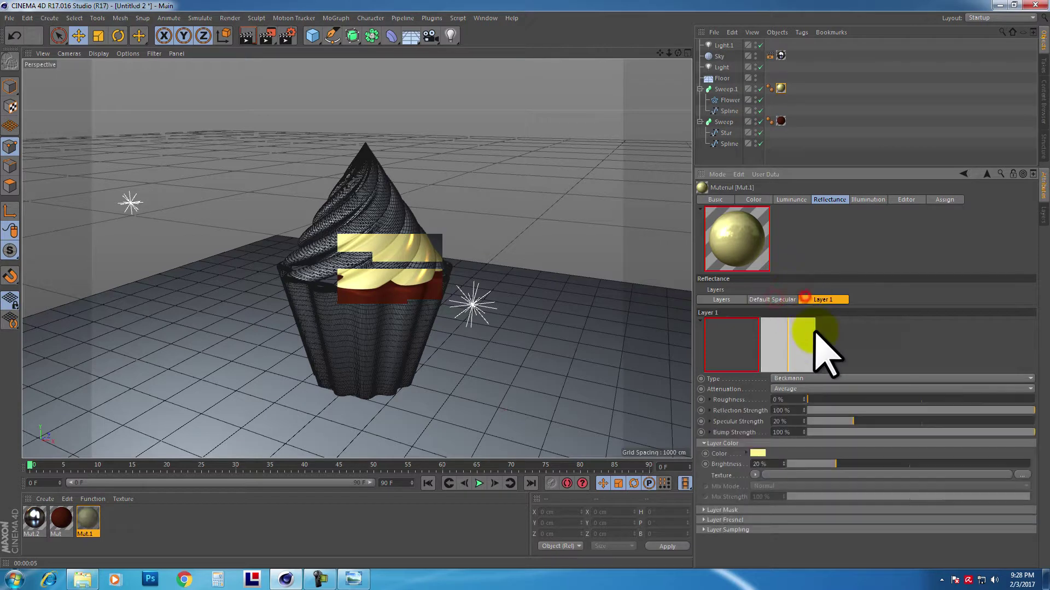
{"action": "right_click", "coordinate": [728, 473]}
{"action": "left_click", "coordinate": [755, 422]}
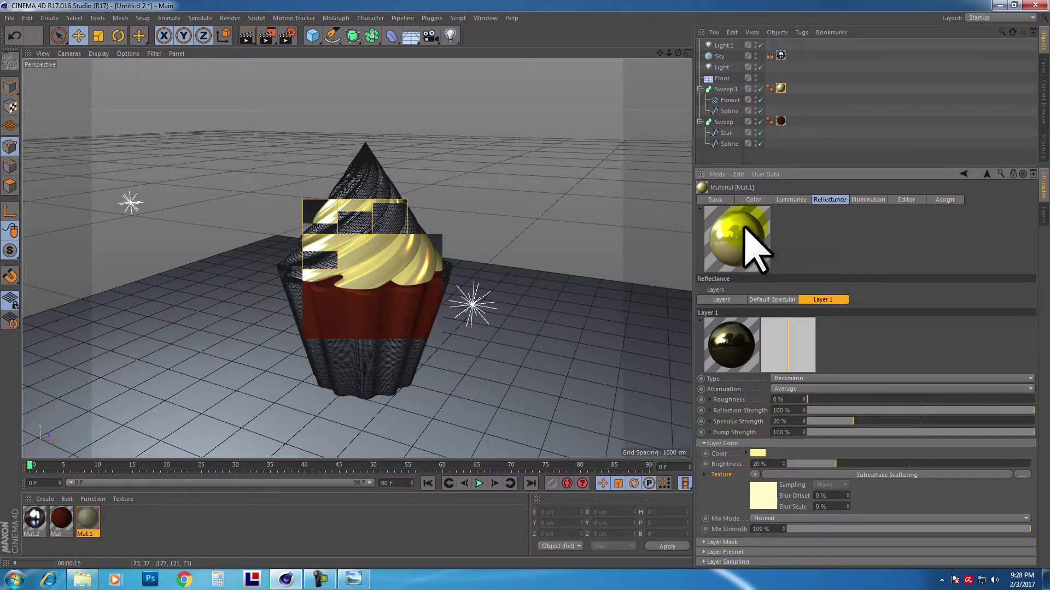
Lower the Subsurface Scattering colour's saturation to 8% for a paler cream
{"action": "left_click", "coordinate": [791, 199]}
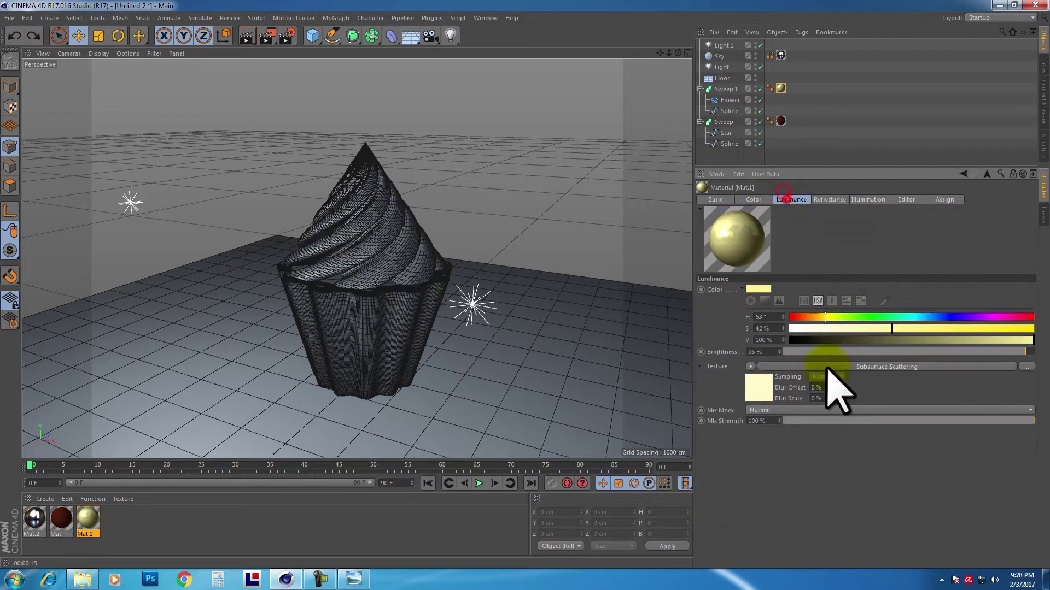
{"action": "left_click", "coordinate": [758, 290]}
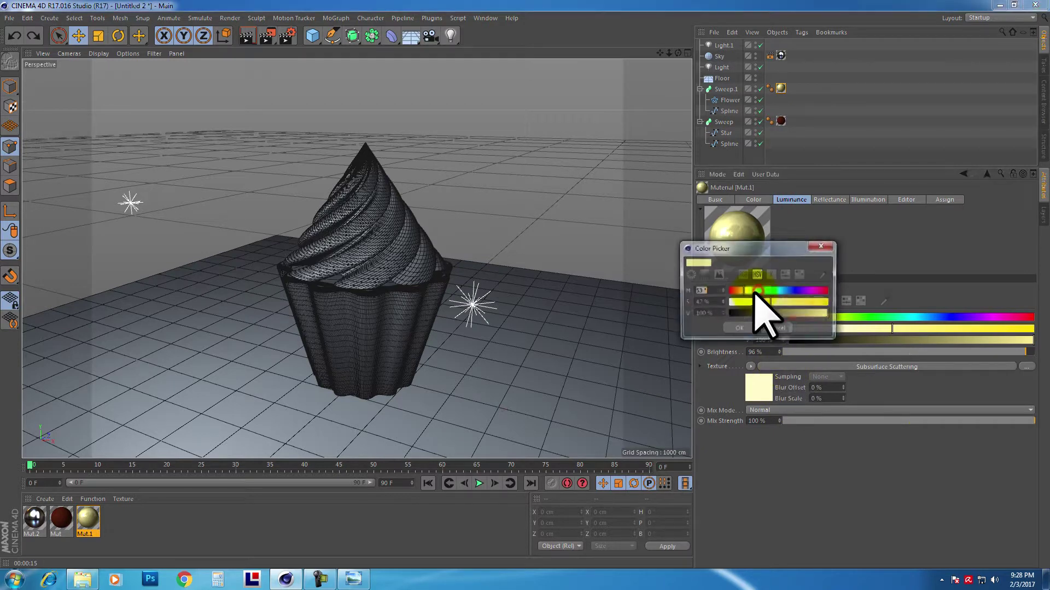
{"action": "left_click", "coordinate": [739, 328]}
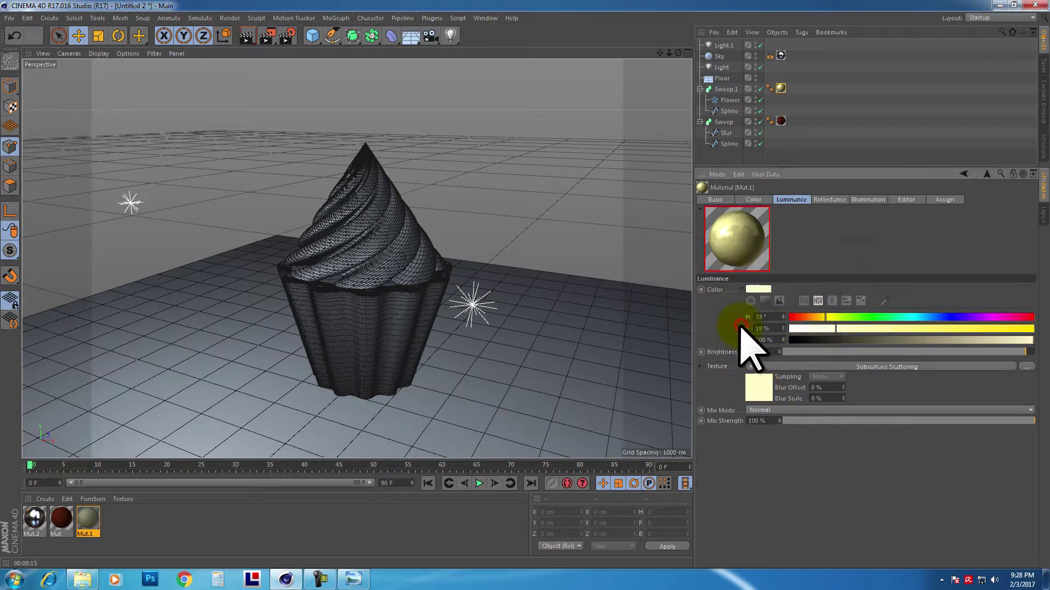
{"action": "left_click", "coordinate": [779, 365]}
{"action": "left_click", "coordinate": [762, 305]}
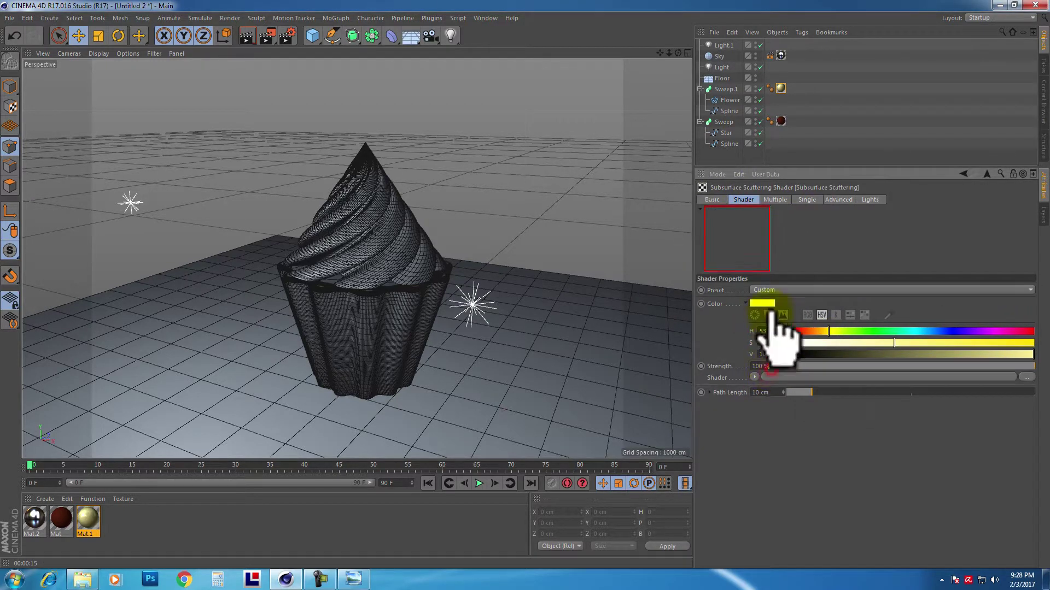
{"action": "left_click_drag", "start_coordinate": [755, 317], "coordinate": [747, 317]}
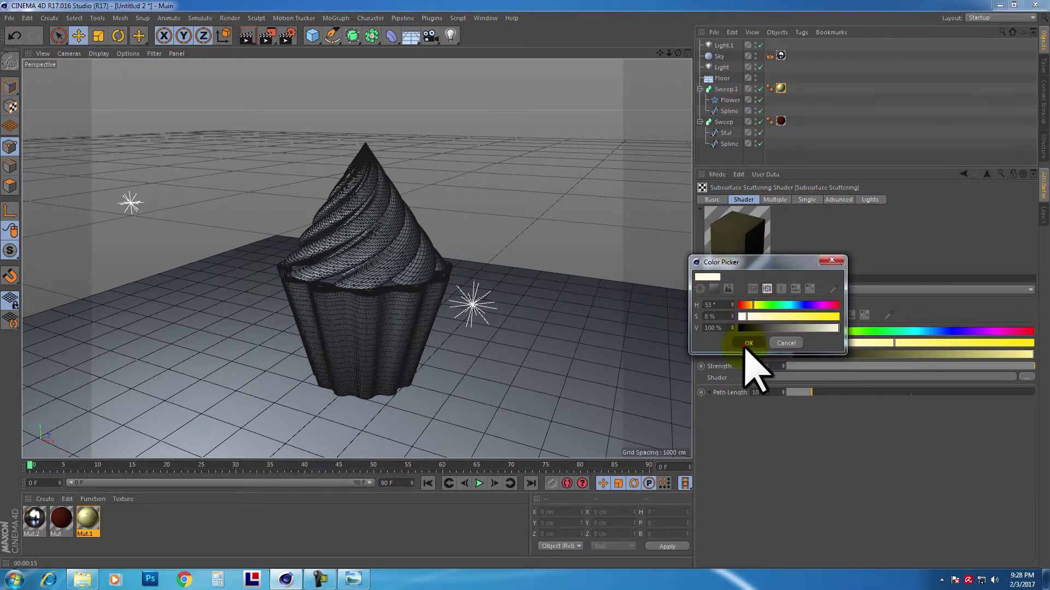
{"action": "left_click", "coordinate": [745, 343]}
{"action": "left_click", "coordinate": [774, 200]}
{"action": "left_click", "coordinate": [745, 199]}
Set the Subsurface Scattering shader's Strength to about 126%
{"action": "left_click", "coordinate": [786, 366]}
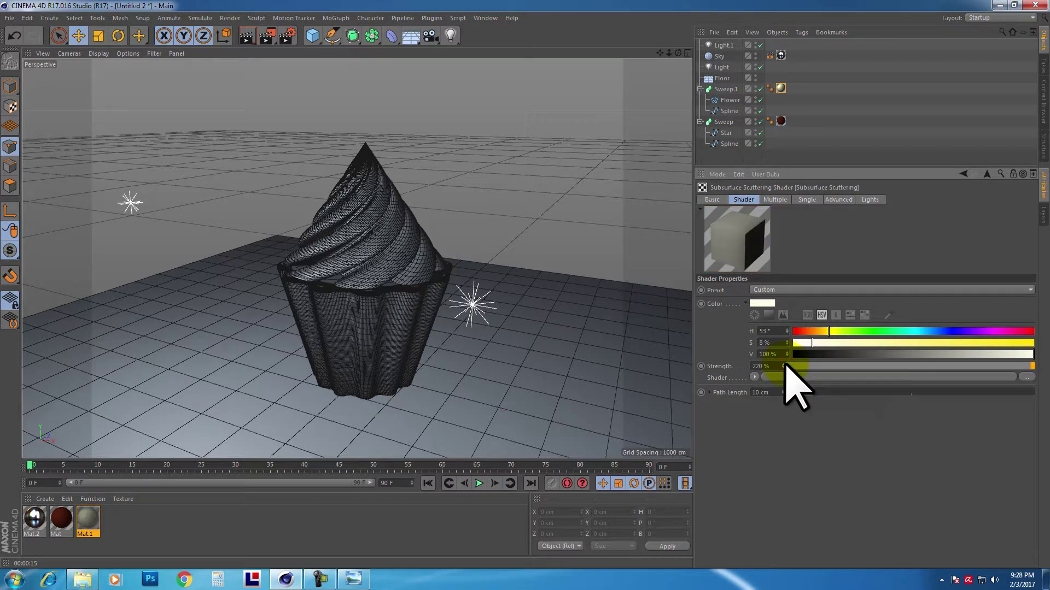
{"action": "left_click", "coordinate": [964, 174]}
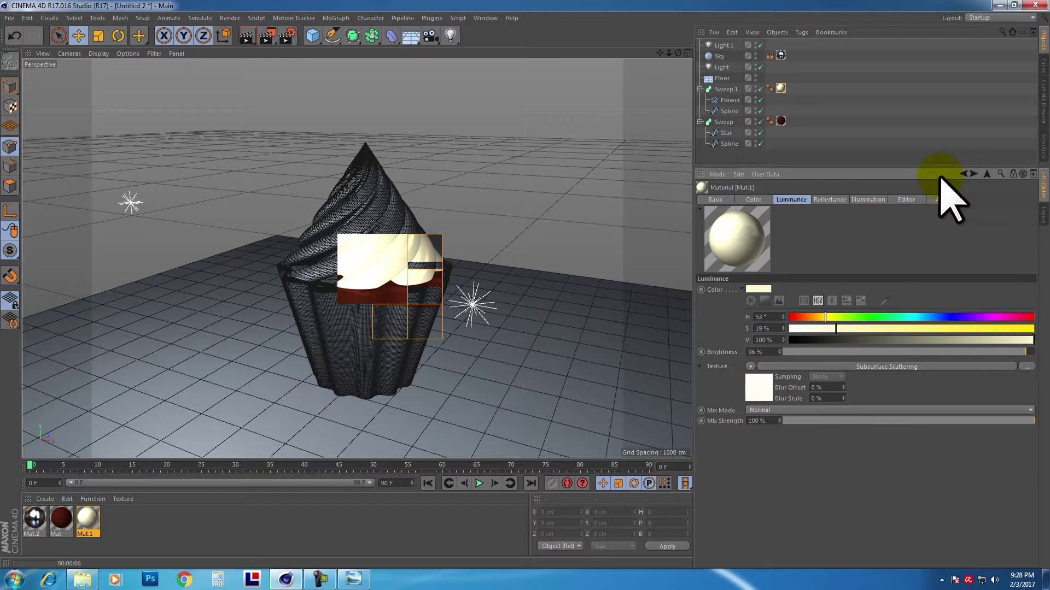
{"action": "left_click", "coordinate": [812, 367]}
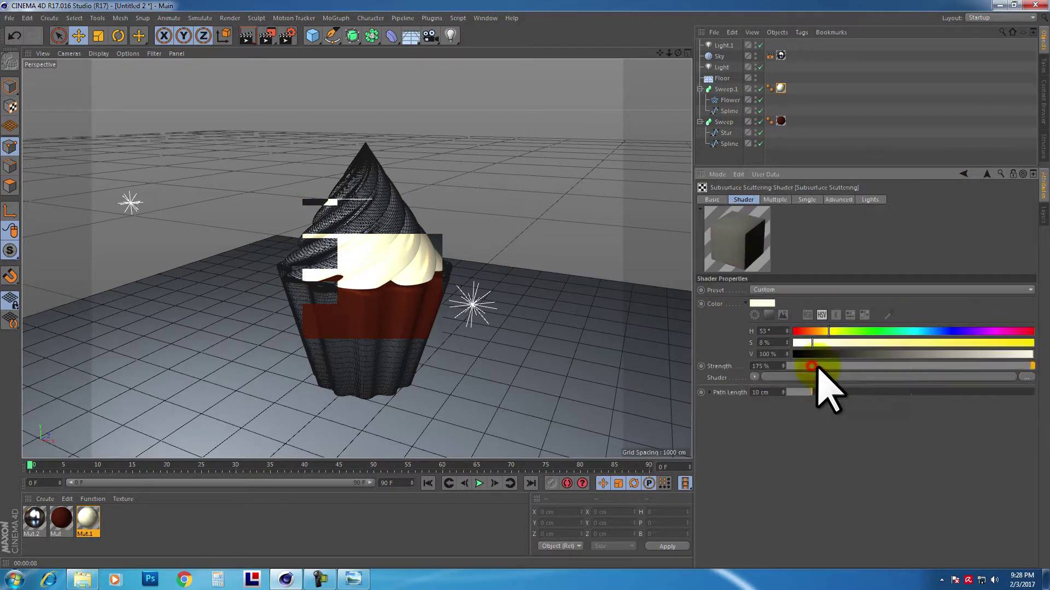
{"action": "left_click", "coordinate": [787, 365]}
{"action": "left_click_drag", "start_coordinate": [791, 355], "coordinate": [1033, 367]}
{"action": "left_click_drag", "start_coordinate": [779, 367], "coordinate": [785, 368]}
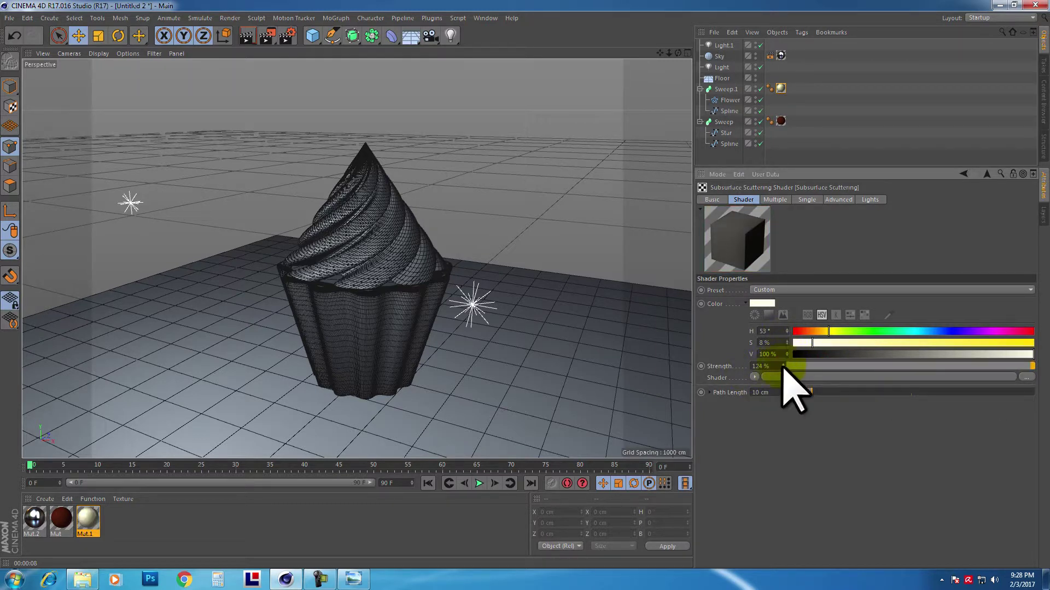
{"action": "left_click", "coordinate": [962, 173]}
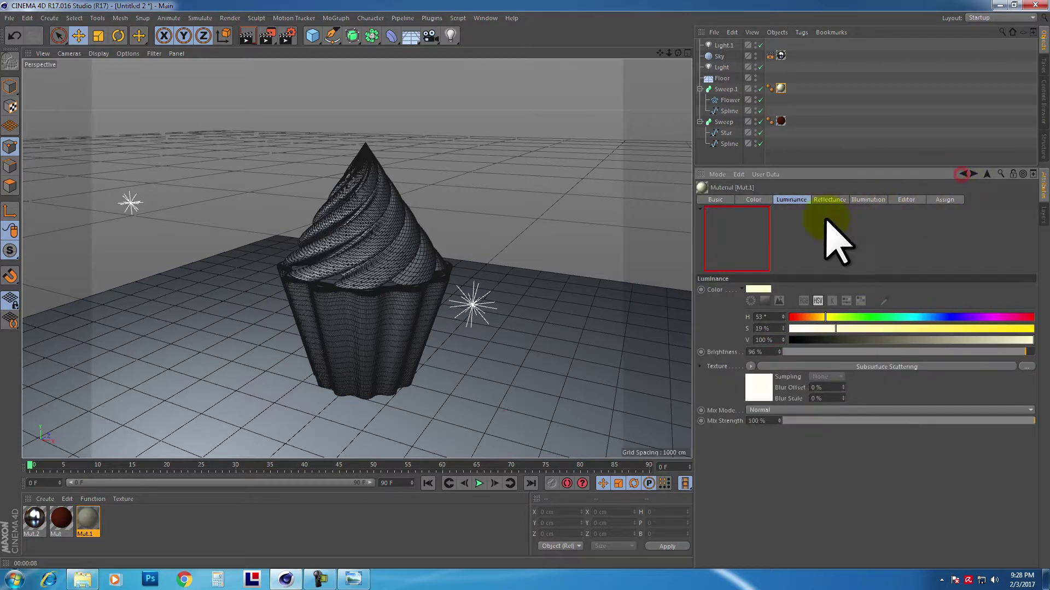
Whiten the subsurface scattering colour to 0% saturation and set the Colour texture to Multiply
{"action": "left_click", "coordinate": [766, 368]}
{"action": "left_click_drag", "start_coordinate": [808, 341], "coordinate": [784, 366]}
{"action": "key", "text": "ctrl+r"}
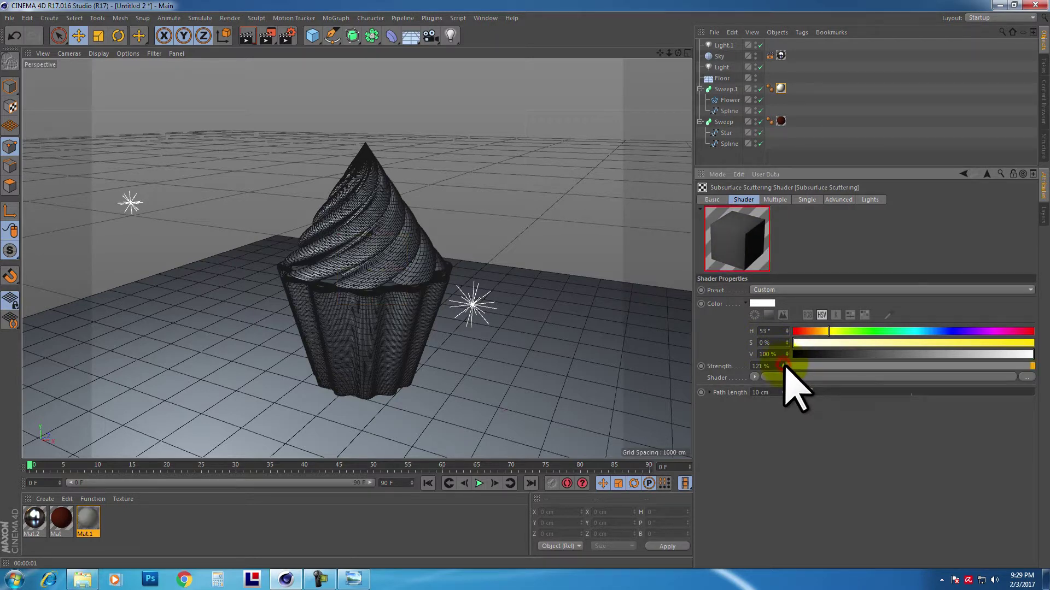
{"action": "left_click", "coordinate": [962, 174]}
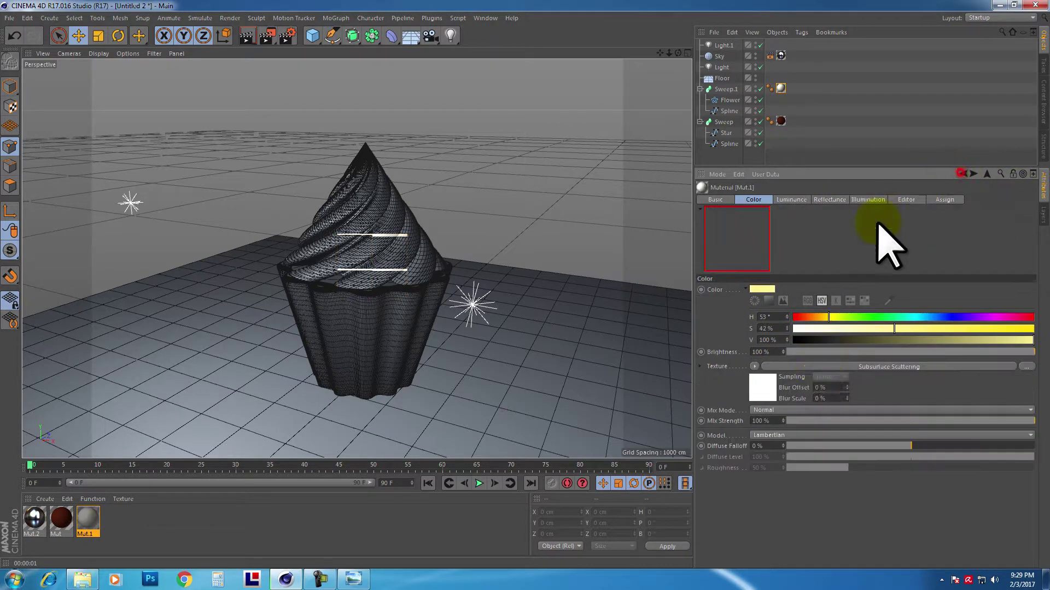
{"action": "left_click", "coordinate": [802, 411]}
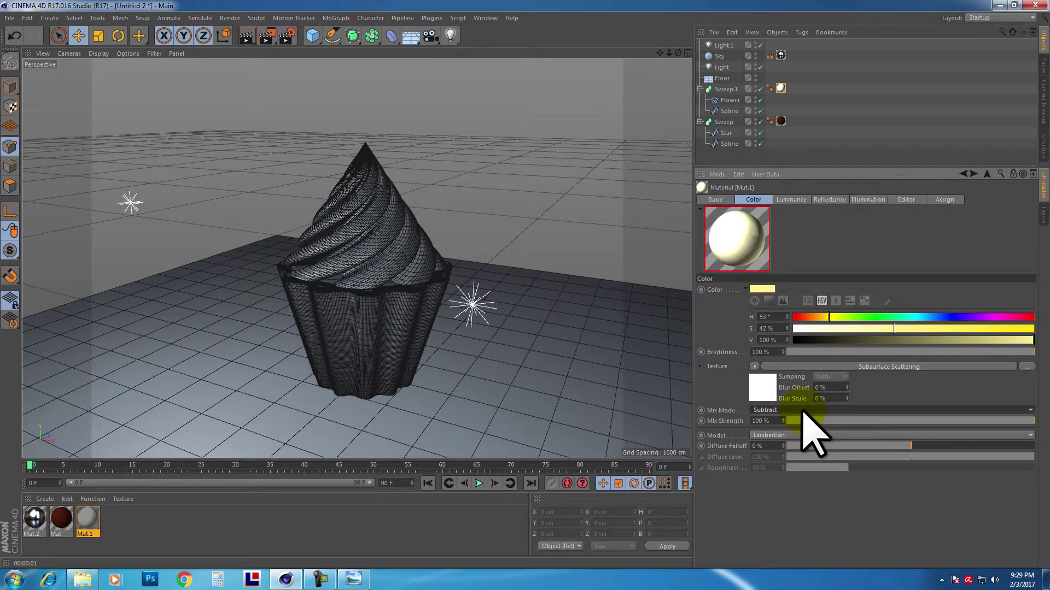
{"action": "scroll", "coordinate": [802, 411], "scroll_direction": "down", "scroll_amount": 1}
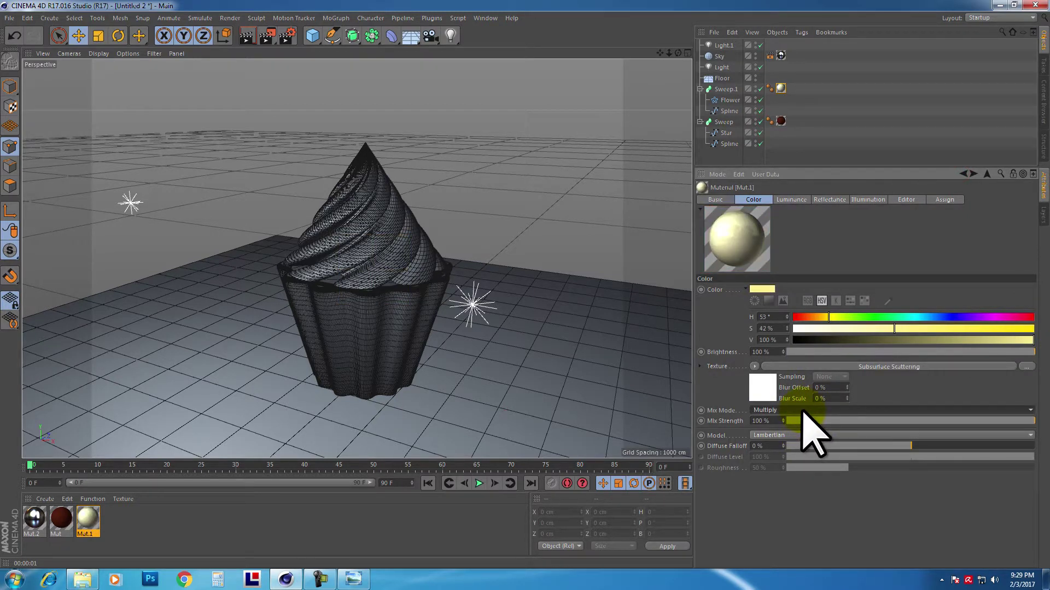
Set brightness to 0% and the subsurface texture's mix strength to 33%
{"action": "left_click", "coordinate": [783, 200]}
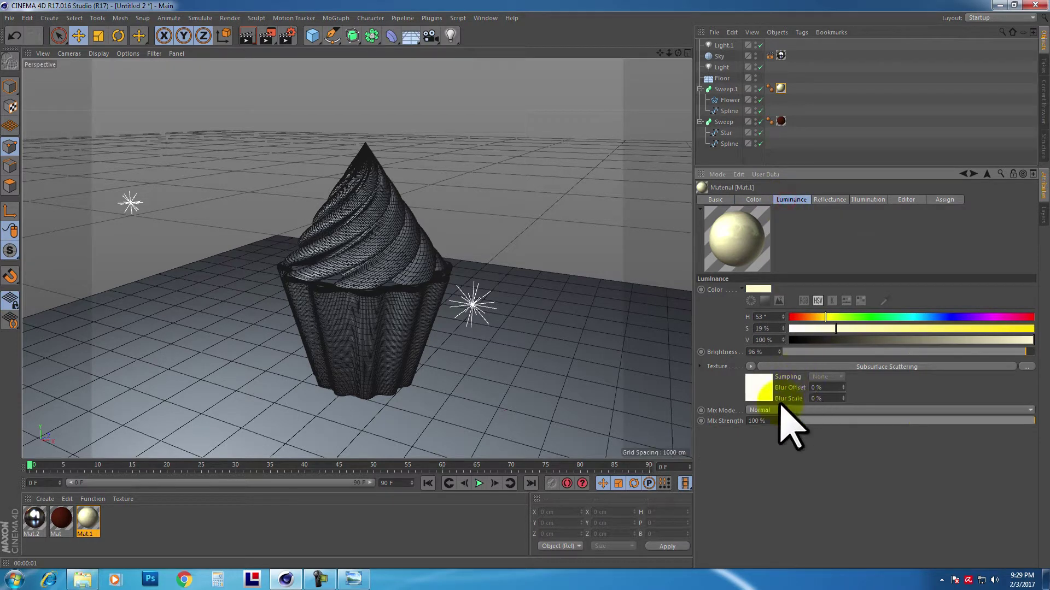
{"action": "scroll", "coordinate": [780, 410], "scroll_direction": "down", "scroll_amount": 2}
{"action": "scroll", "coordinate": [780, 411], "scroll_direction": "down", "scroll_amount": 1}
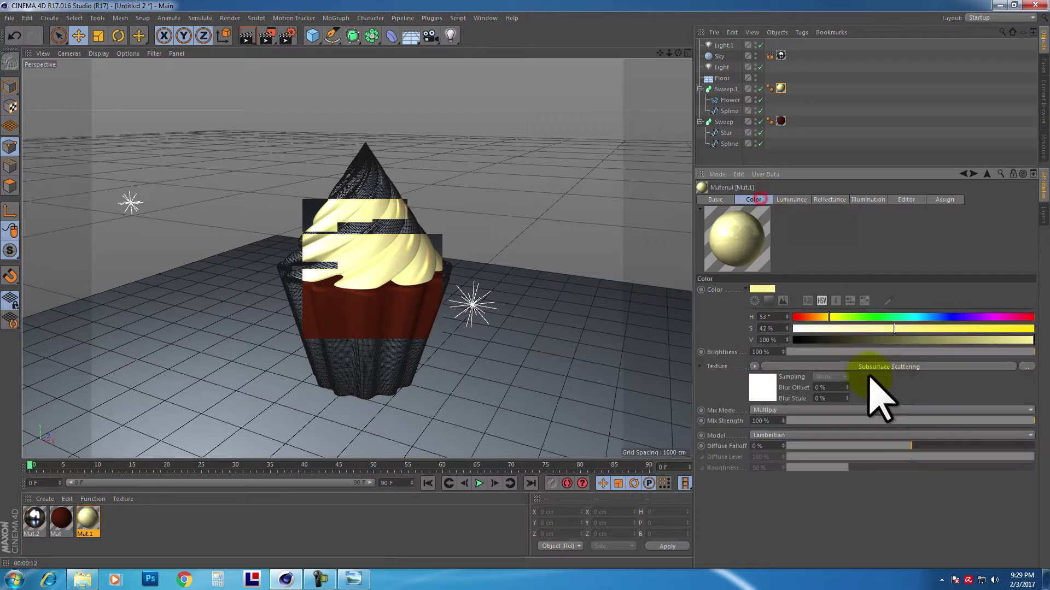
{"action": "left_click", "coordinate": [837, 351]}
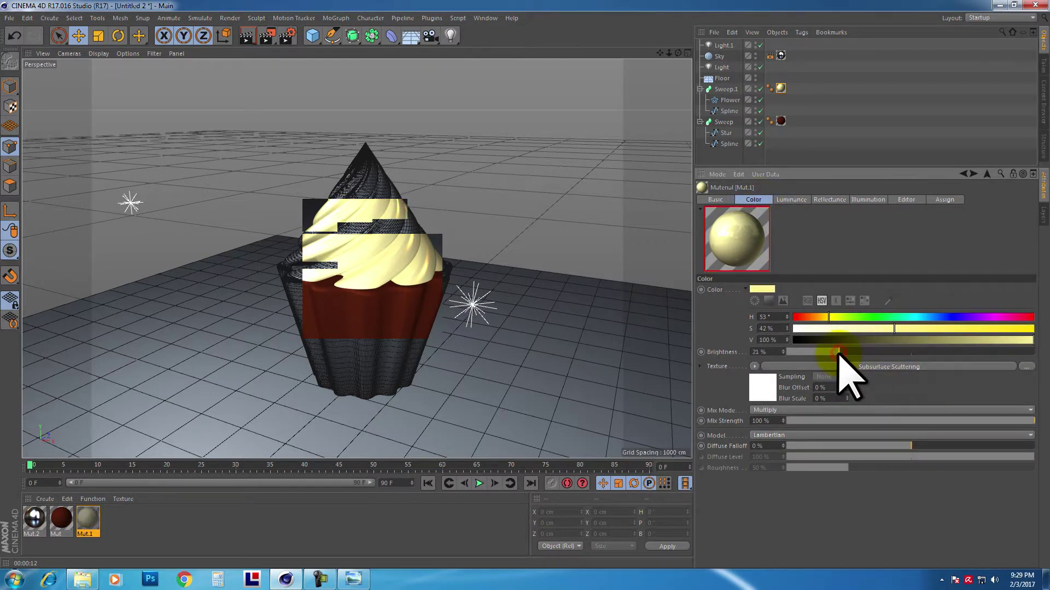
{"action": "left_click", "coordinate": [836, 420]}
{"action": "left_click", "coordinate": [793, 351]}
{"action": "mouse_move", "coordinate": [856, 421]}
{"action": "left_mouse_down"}
{"action": "mouse_move", "coordinate": [883, 421]}
{"action": "mouse_move", "coordinate": [868, 421]}
{"action": "left_mouse_up"}
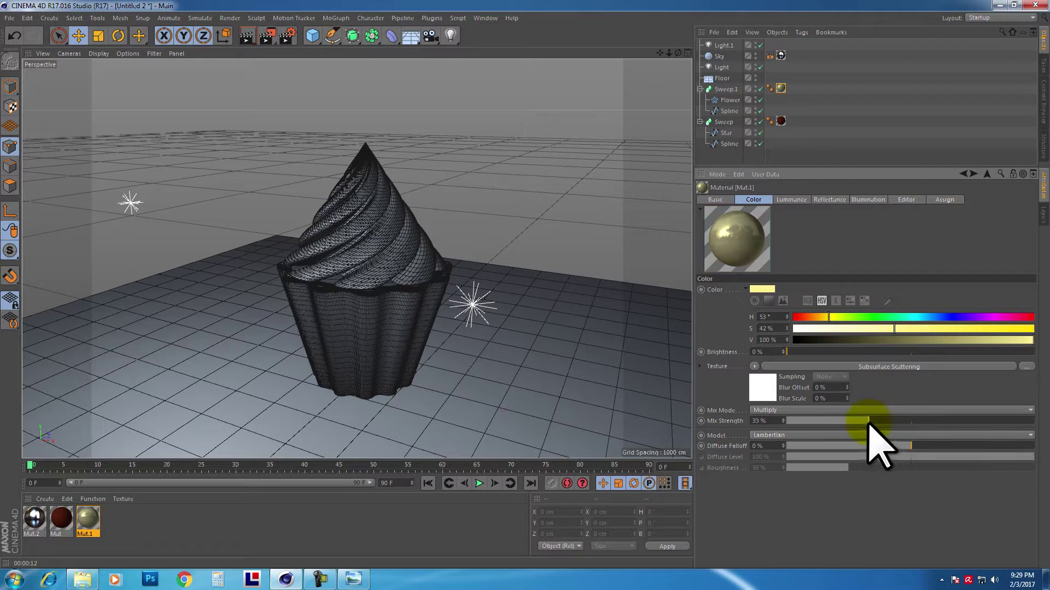
{"action": "left_click", "coordinate": [791, 199]}
Raise the frosting's luminance brightness to 99% and add Global Illumination to the render settings
{"action": "left_click", "coordinate": [1017, 351]}
{"action": "left_click_drag", "start_coordinate": [1016, 352], "coordinate": [1031, 351]}
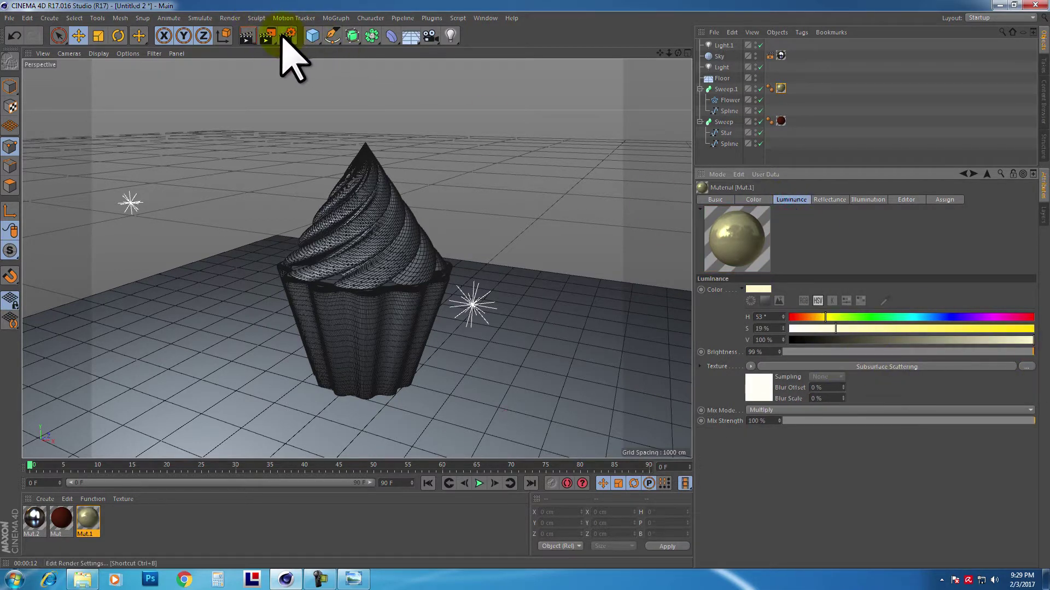
{"action": "left_click", "coordinate": [282, 37]}
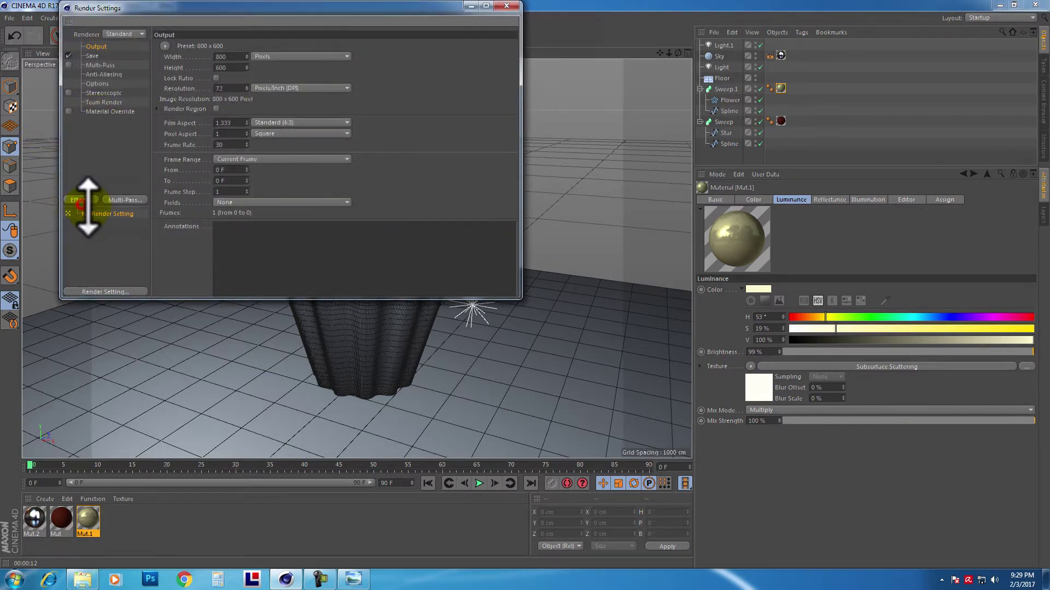
{"action": "left_click", "coordinate": [82, 200]}
{"action": "left_click", "coordinate": [125, 324]}
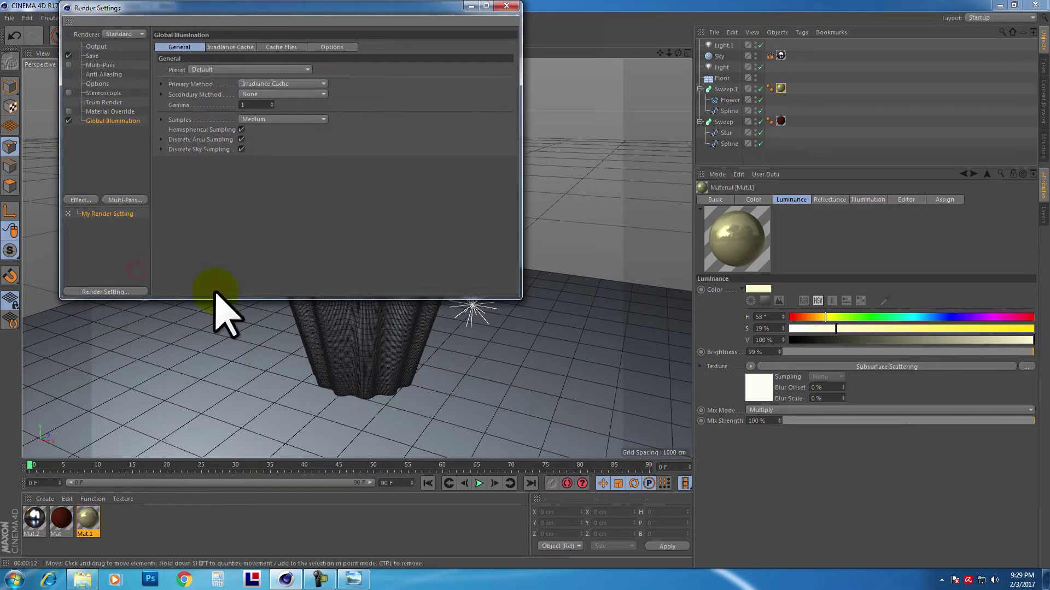
{"action": "left_click", "coordinate": [505, 6]}
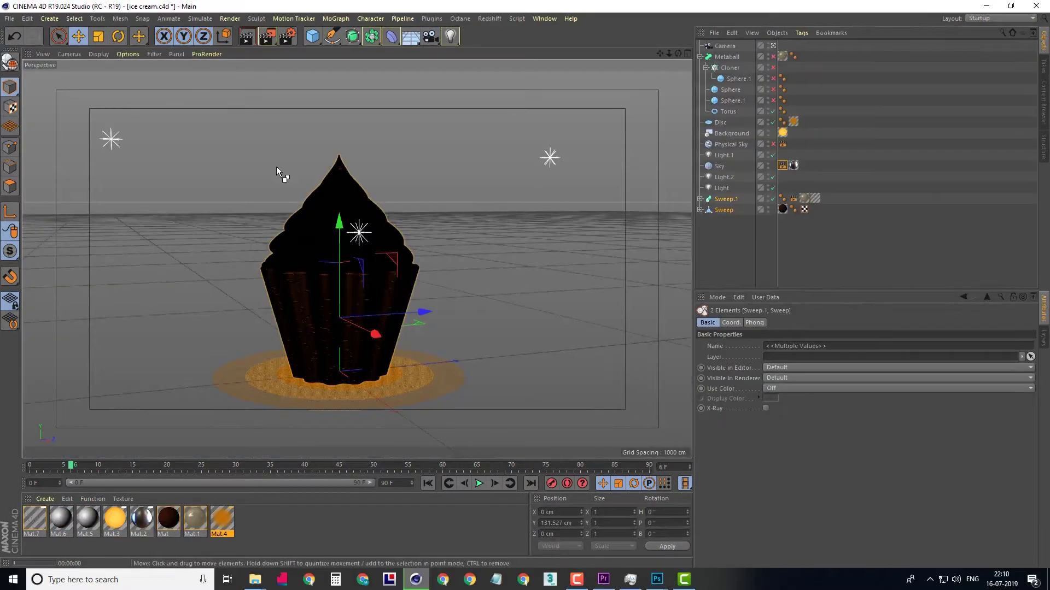
Preview-render the cupcake, check an enabled render effect, then orbit and render again
{"action": "key", "text": "ctrl+r"}
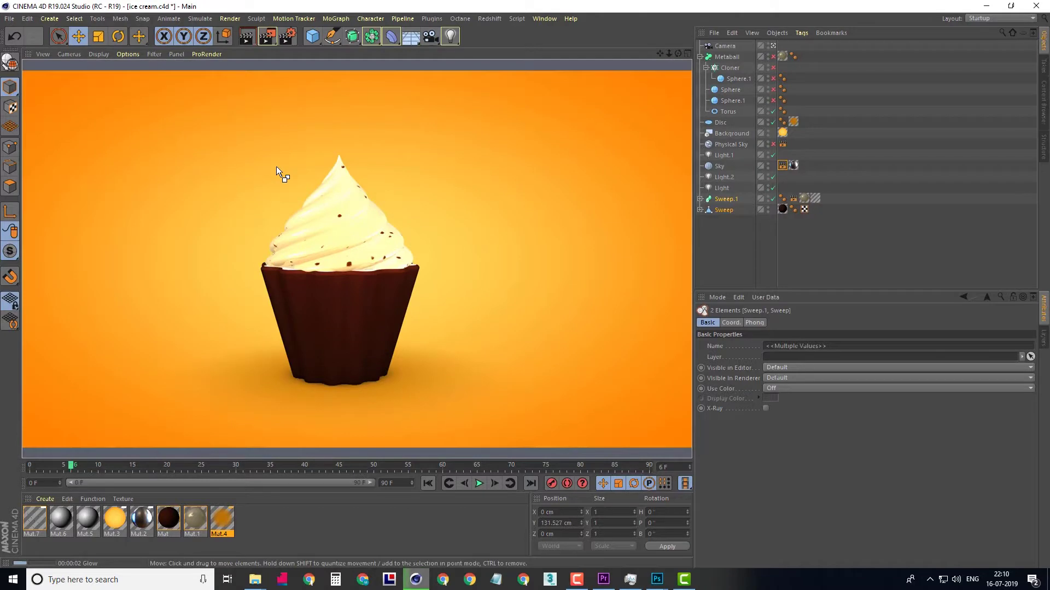
{"action": "left_click", "coordinate": [286, 36]}
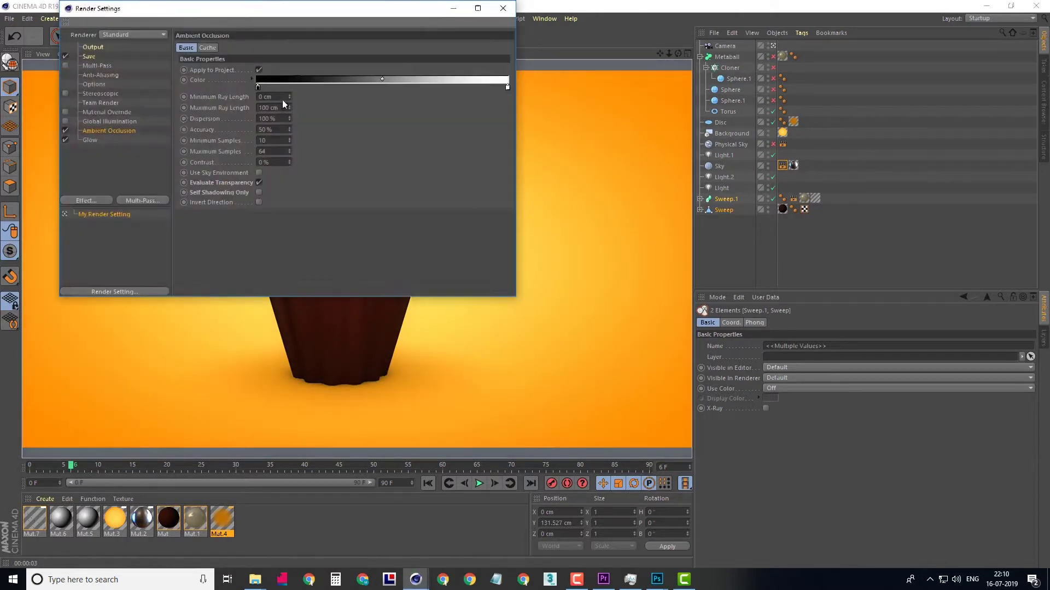
{"action": "left_click", "coordinate": [94, 109]}
{"action": "left_click", "coordinate": [503, 8]}
{"action": "key", "text": "ctrl+r"}
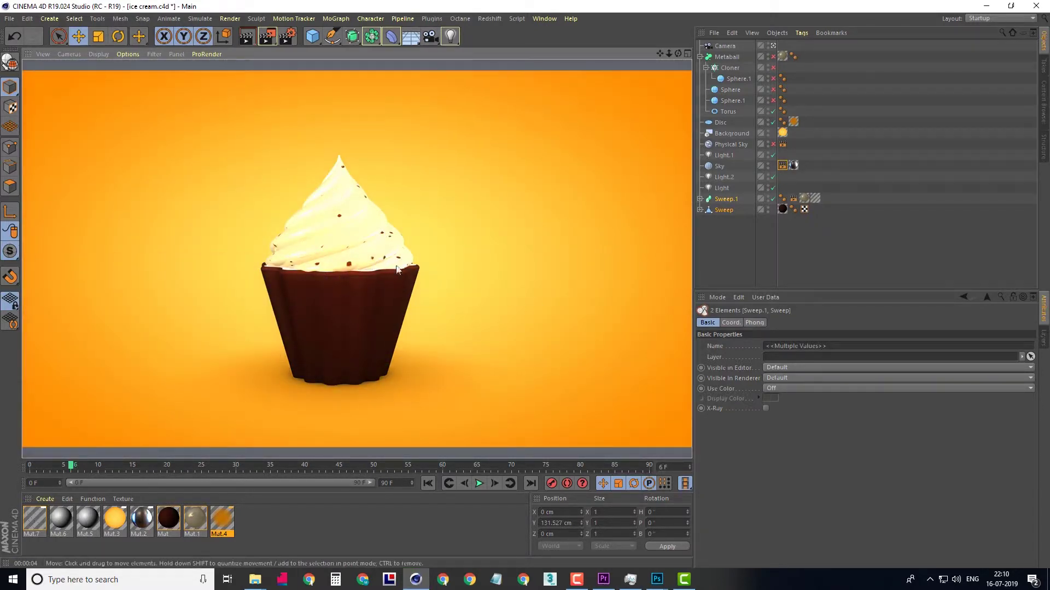
{"action": "left_click_drag", "start_coordinate": [398, 269], "coordinate": [307, 287], "text": "alt"}
{"action": "key", "text": "ctrl+r"}
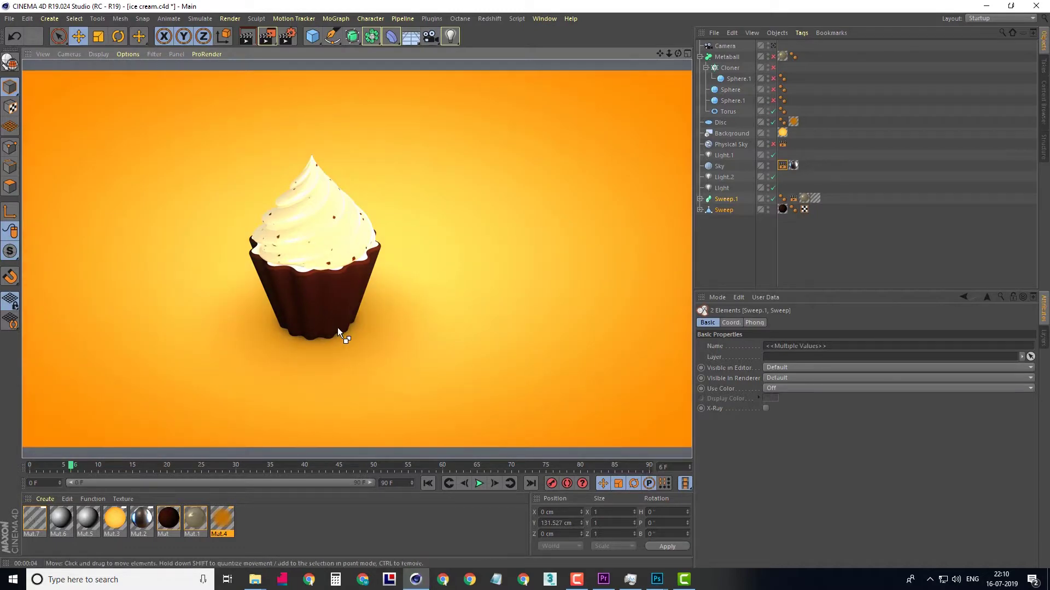
Look through the scene Camera and save the ice cream scene file
{"action": "left_click", "coordinate": [69, 53]}
{"action": "mouse_move", "coordinate": [109, 81]}
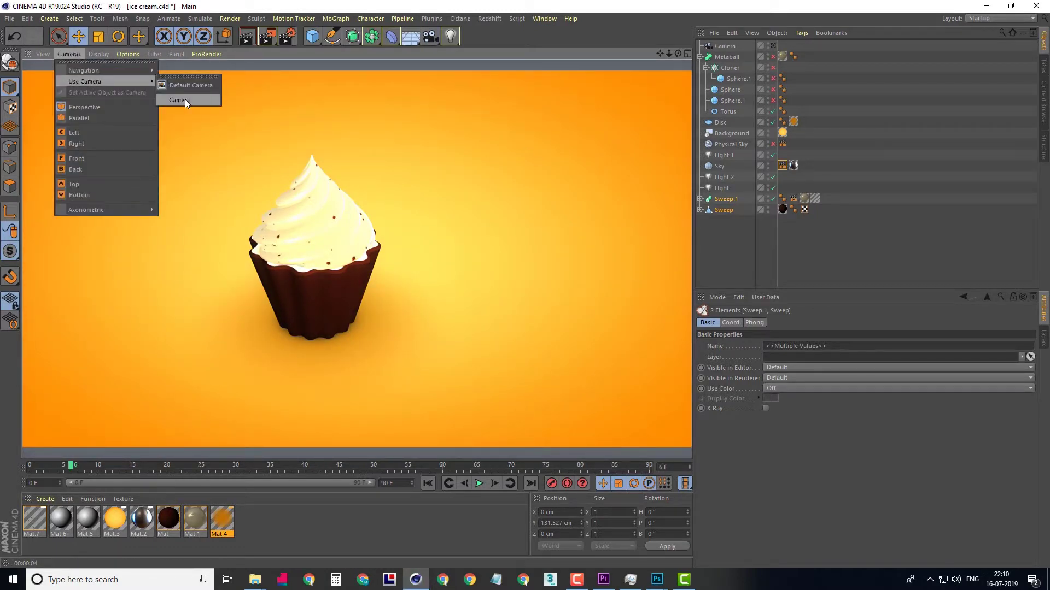
{"action": "left_click", "coordinate": [185, 100]}
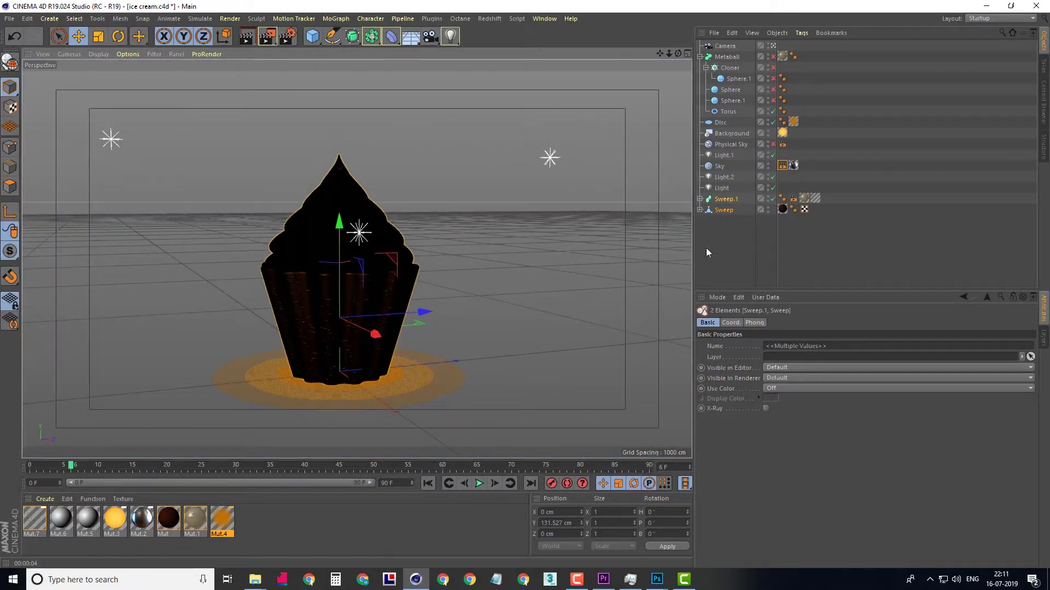
{"action": "key", "text": "ctrl+s"}
{"action": "left_click", "coordinate": [499, 330]}
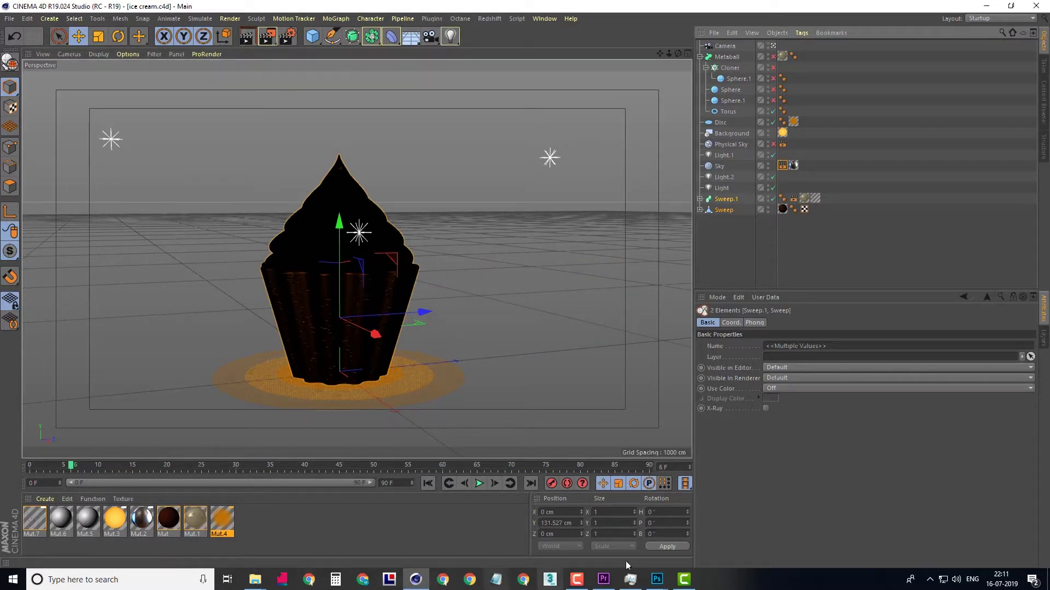
{"action": "left_click", "coordinate": [815, 199]}
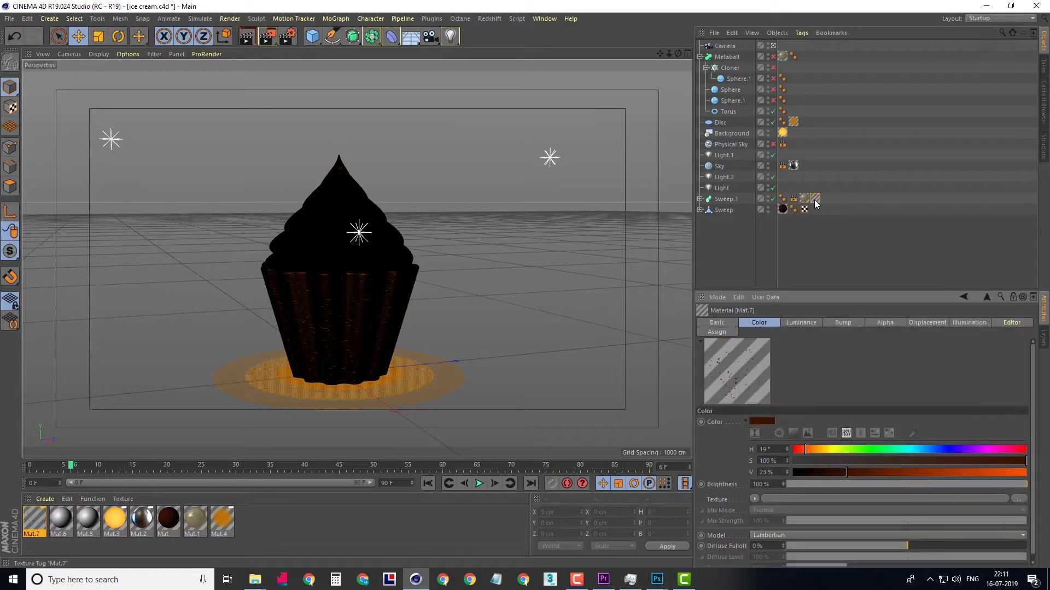
Undo the accidental material, then create Mat.8 with a dark red colour sampled from the cupcake
{"action": "left_click", "coordinate": [892, 322]}
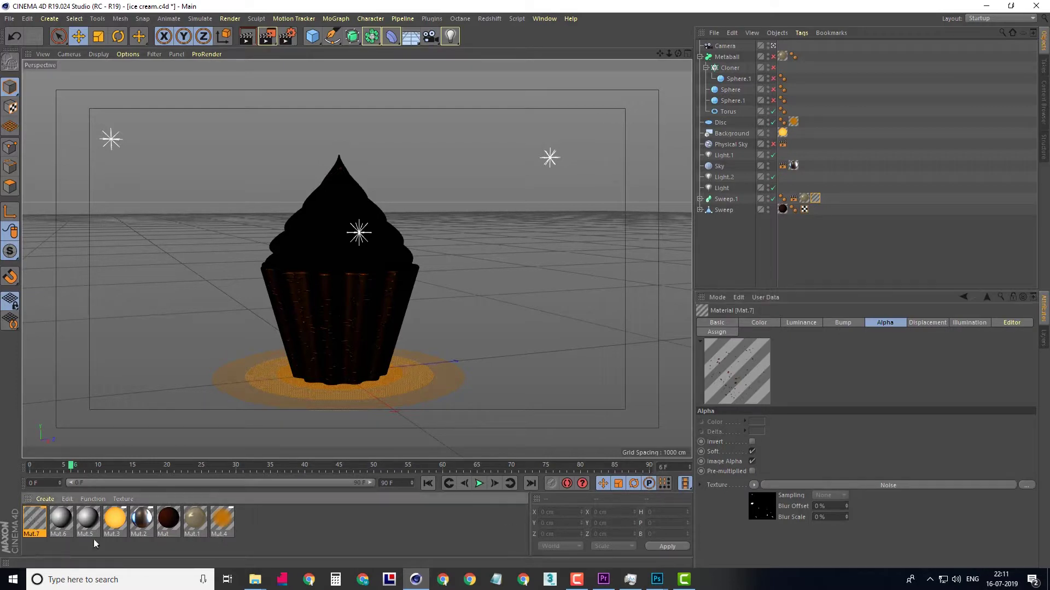
{"action": "key", "text": "ctrl+v"}
{"action": "key", "text": "ctrl+z"}
{"action": "left_click", "coordinate": [757, 324]}
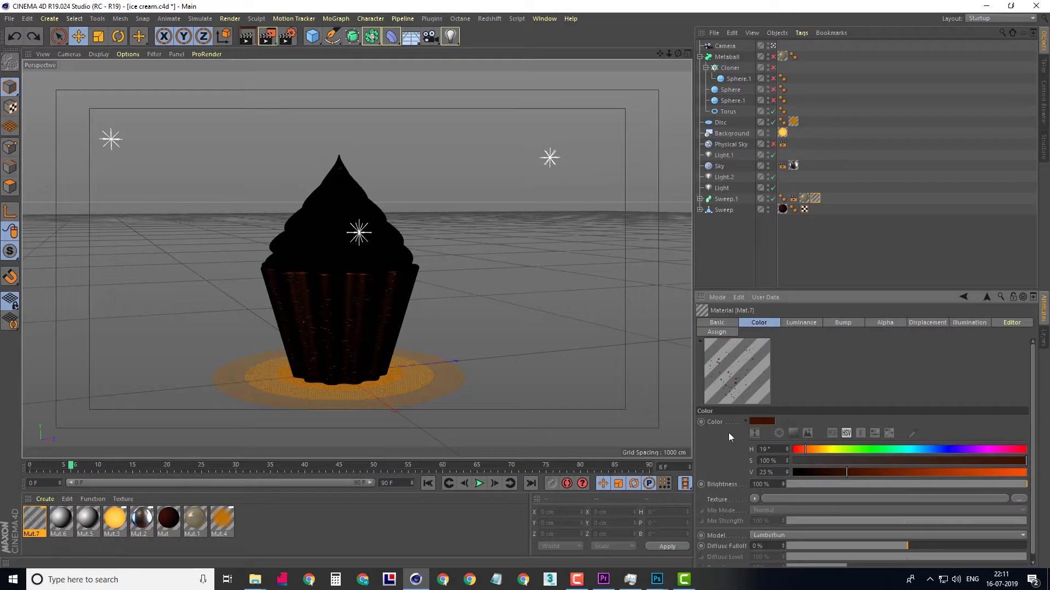
{"action": "double_click", "coordinate": [254, 524]}
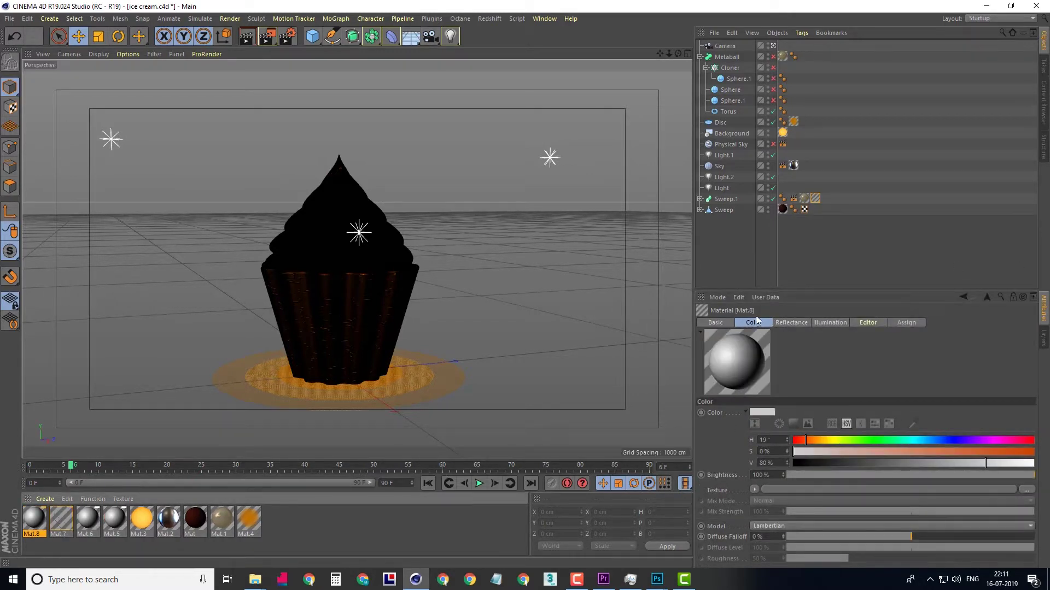
{"action": "left_click", "coordinate": [912, 424]}
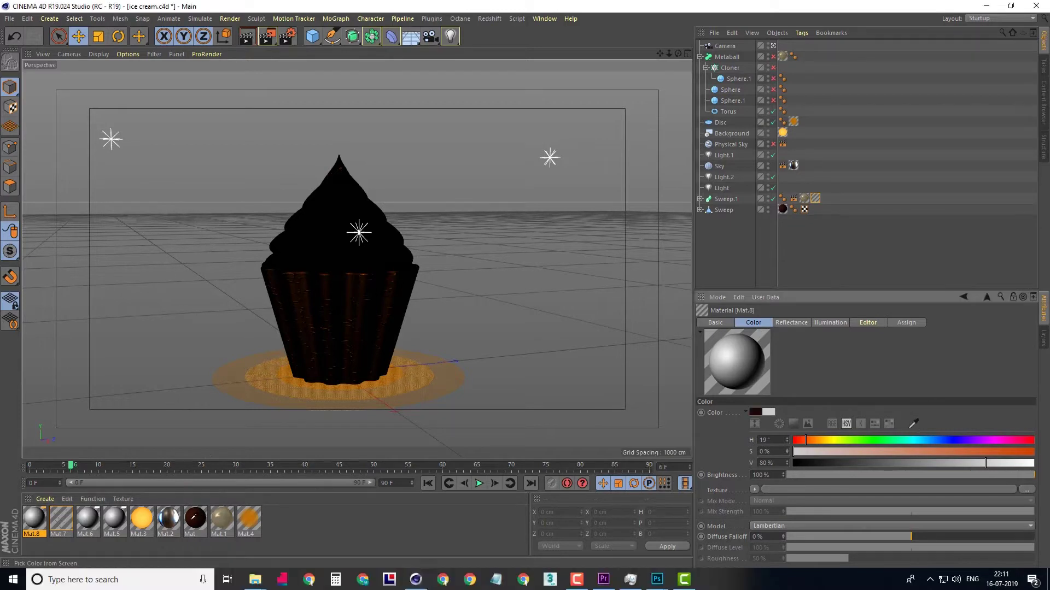
{"action": "left_click", "coordinate": [196, 517]}
Enable Mat.8's Alpha channel and load a Noise shader as its texture
{"action": "left_click", "coordinate": [715, 322]}
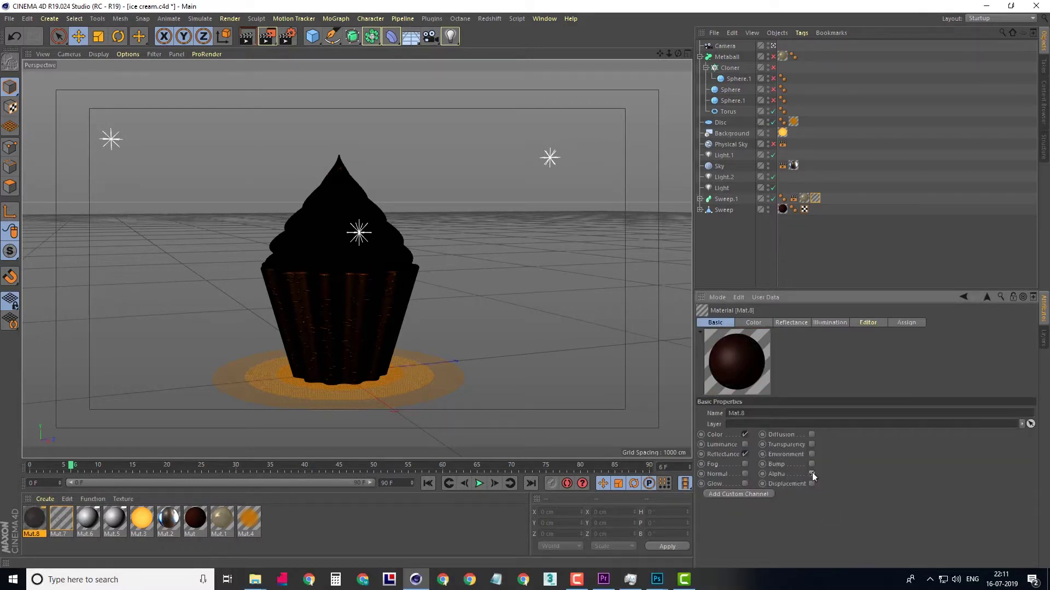
{"action": "left_click", "coordinate": [811, 474]}
{"action": "left_click", "coordinate": [753, 477]}
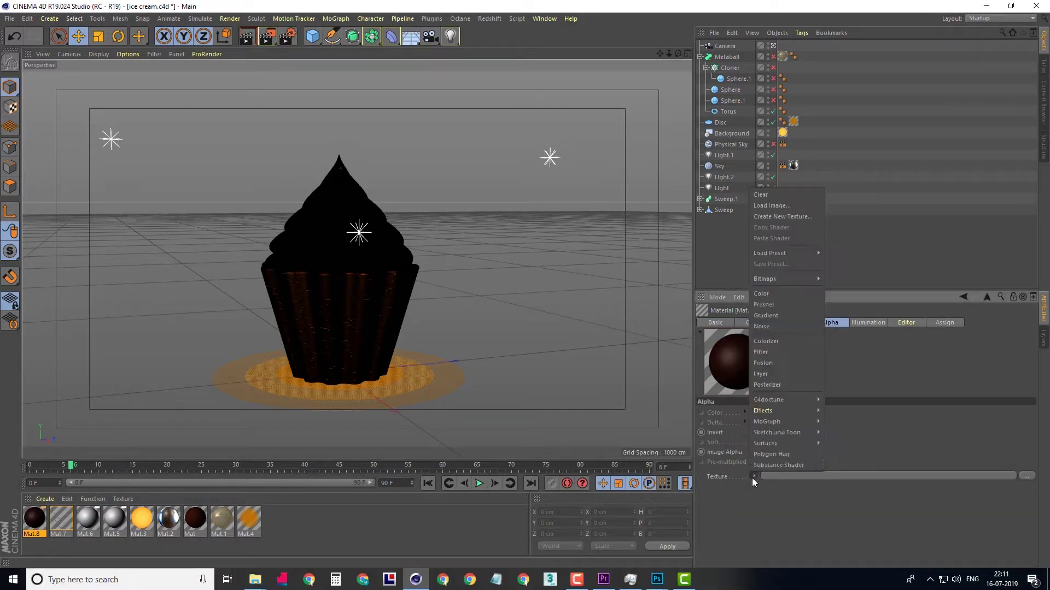
{"action": "left_click", "coordinate": [781, 326]}
Switch the alpha Noise shader's type from Voronoi 1 to Fire
{"action": "left_click", "coordinate": [822, 474]}
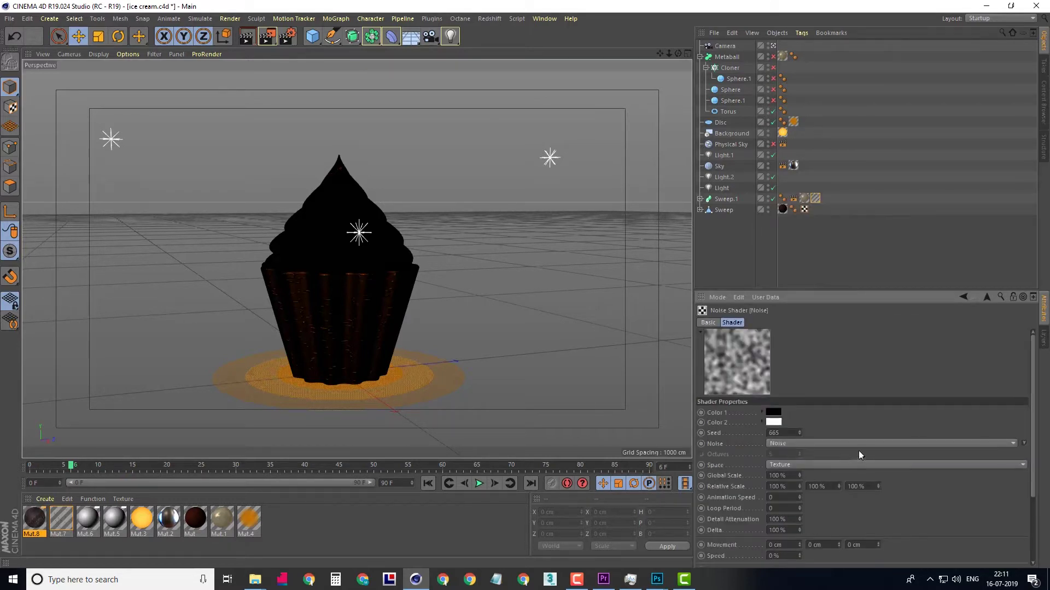
{"action": "left_click", "coordinate": [1025, 443]}
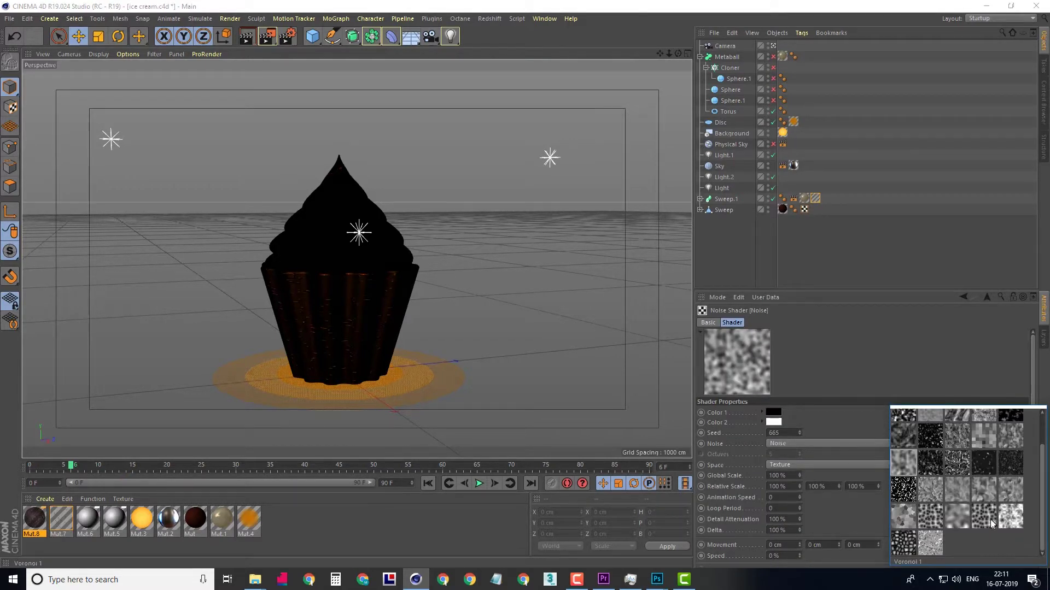
{"action": "left_click", "coordinate": [988, 520]}
{"action": "left_click", "coordinate": [986, 298]}
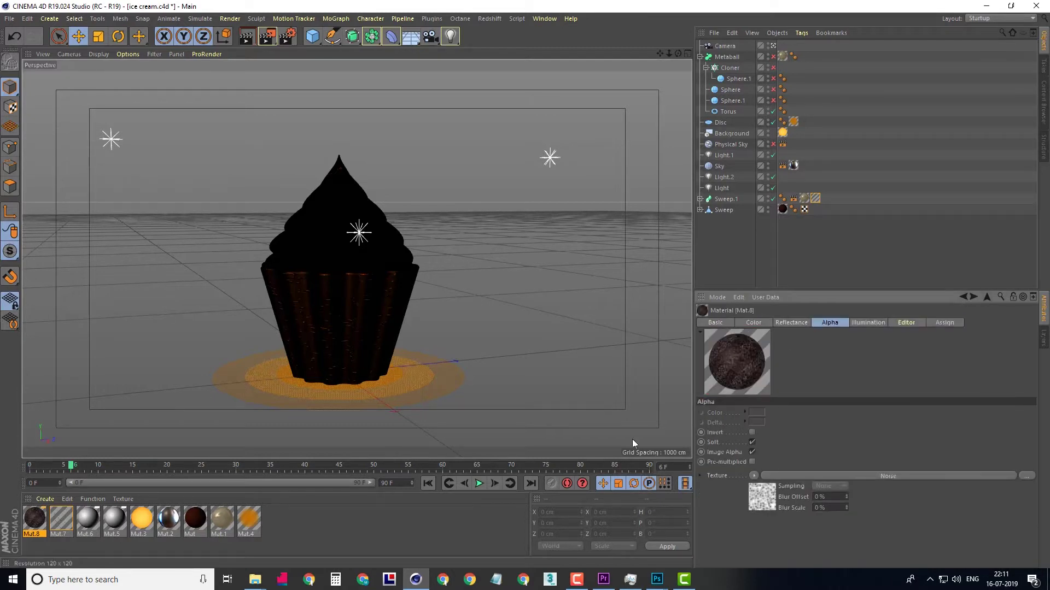
{"action": "left_click", "coordinate": [824, 480]}
{"action": "left_click", "coordinate": [1024, 444]}
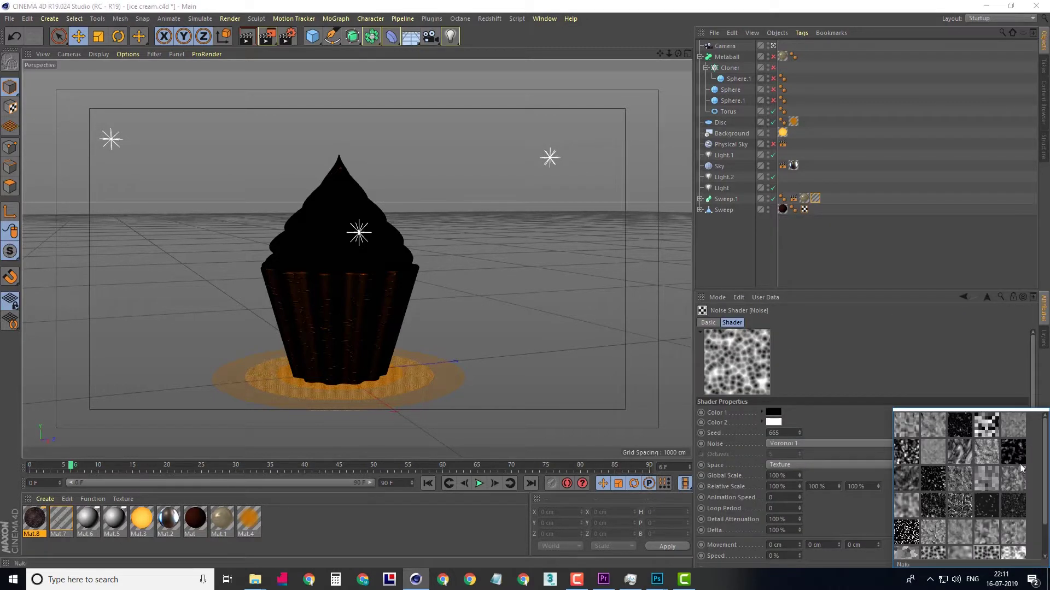
{"action": "left_click", "coordinate": [1017, 452]}
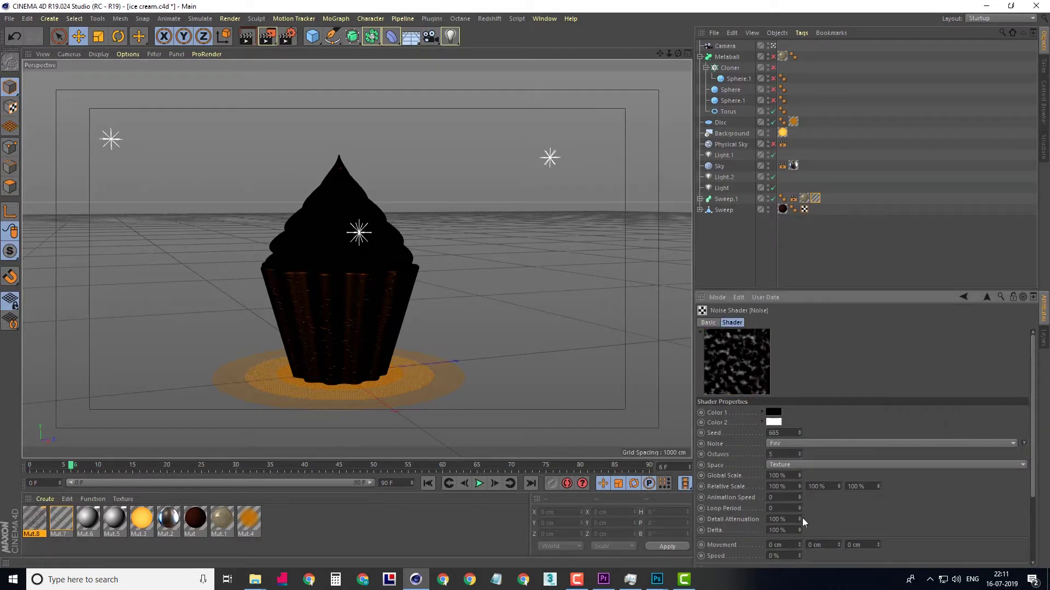
{"action": "left_click", "coordinate": [66, 520]}
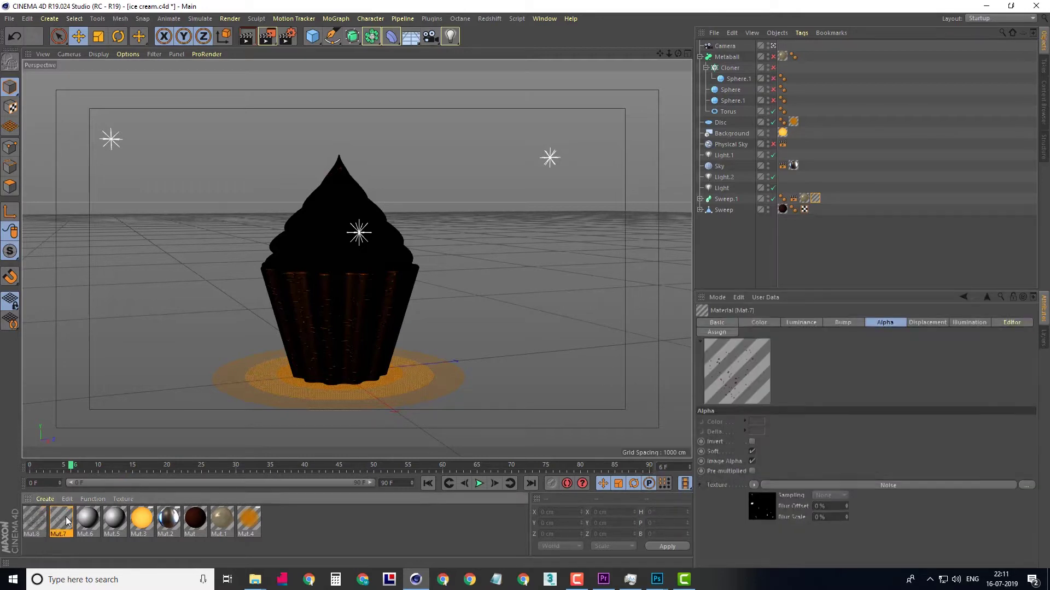
Set Mat.8's noise to Voronoi 1 with low clip 7% and high clip 22%
{"action": "left_click", "coordinate": [34, 520]}
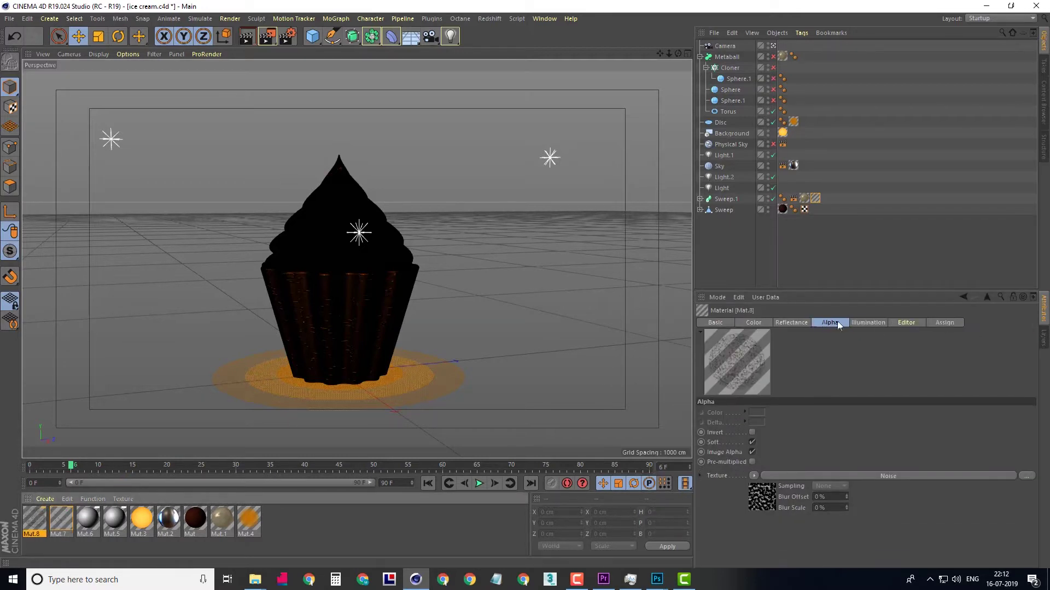
{"action": "left_click_drag", "start_coordinate": [824, 293], "coordinate": [823, 192]}
{"action": "left_click", "coordinate": [788, 379]}
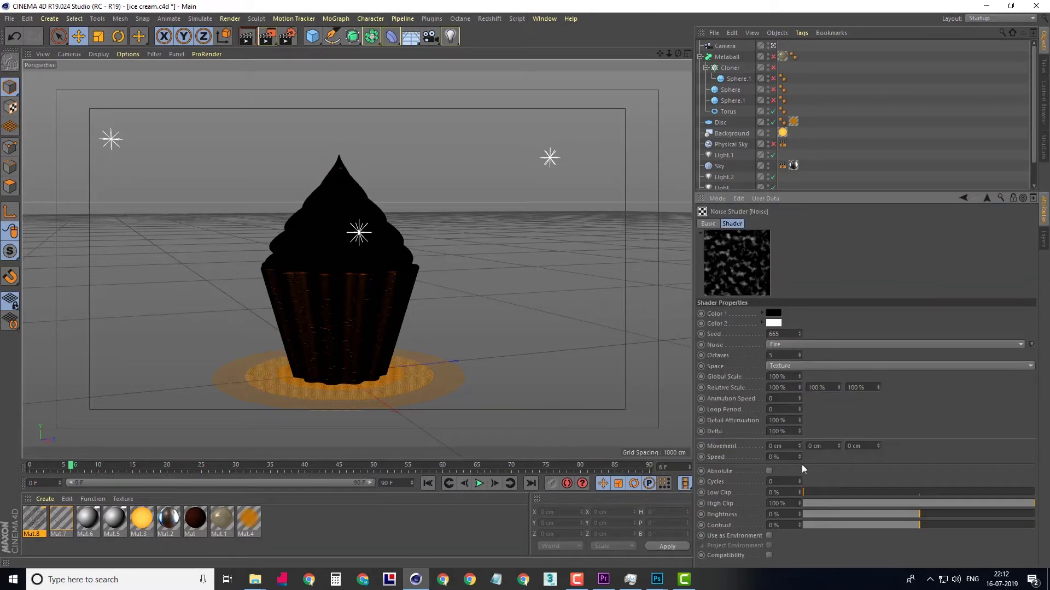
{"action": "left_click_drag", "start_coordinate": [831, 491], "coordinate": [819, 490]}
{"action": "left_click_drag", "start_coordinate": [915, 502], "coordinate": [841, 506]}
{"action": "left_click", "coordinate": [1020, 344]}
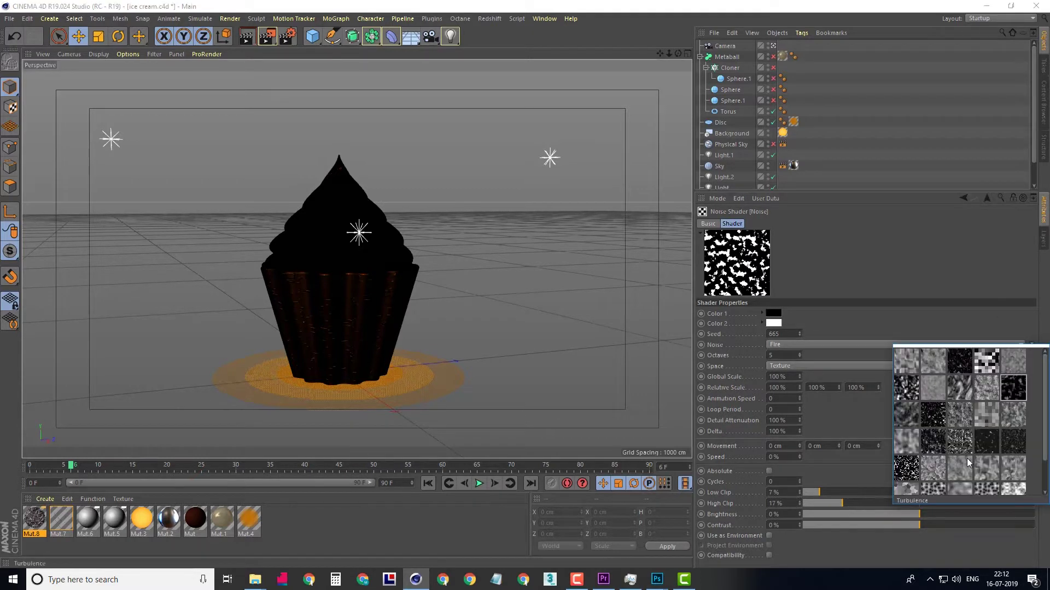
{"action": "left_click", "coordinate": [983, 461]}
{"action": "left_click_drag", "start_coordinate": [841, 502], "coordinate": [862, 502]}
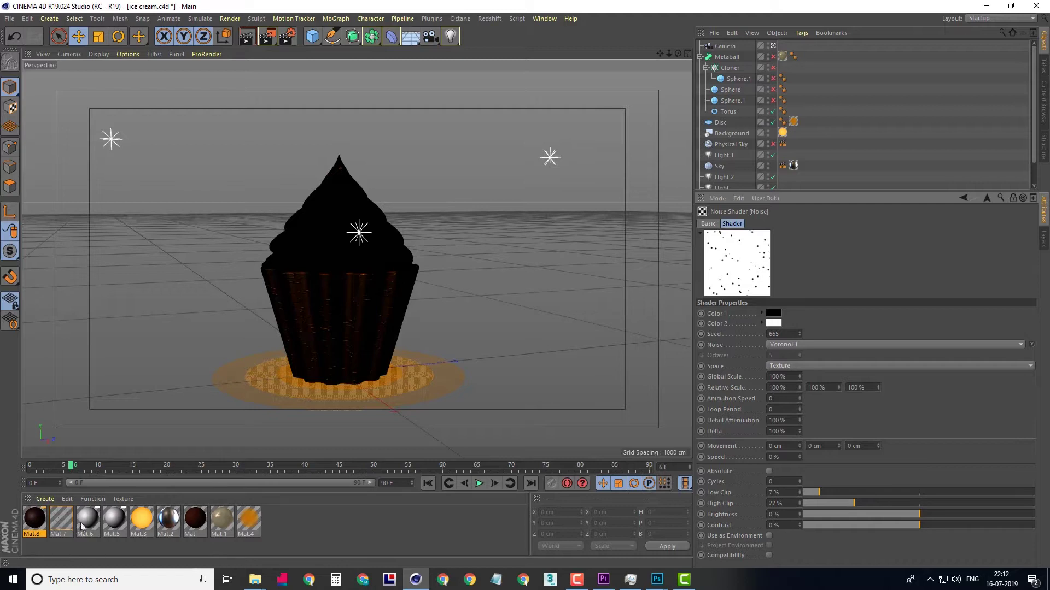
{"action": "scroll", "coordinate": [815, 145], "scroll_direction": "down", "scroll_amount": 3}
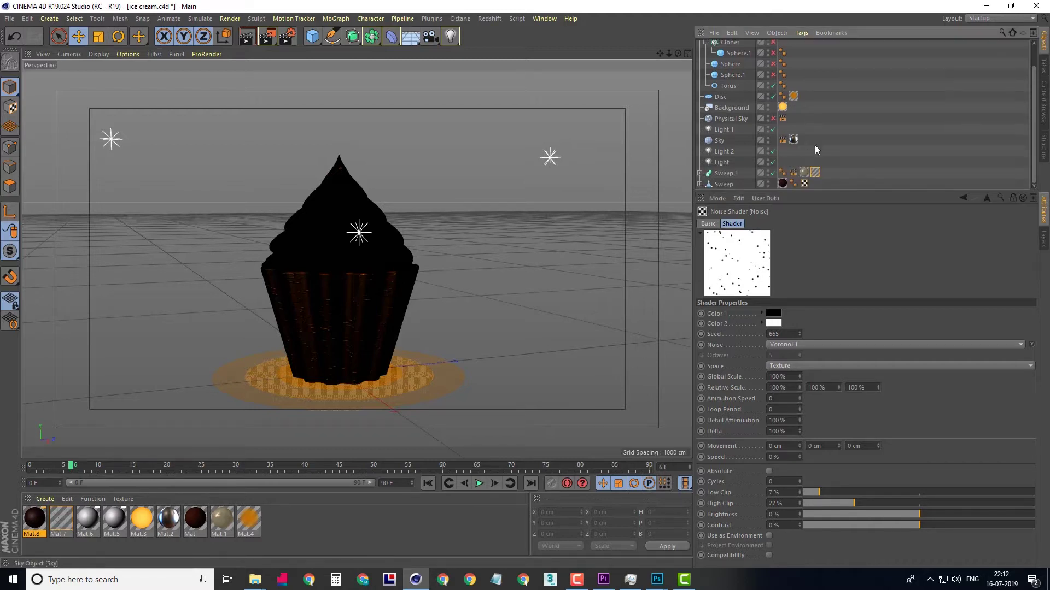
Invert Mat.8's alpha so the speckles show, keeping the Voronoi 1 noise type
{"action": "left_click", "coordinate": [36, 524]}
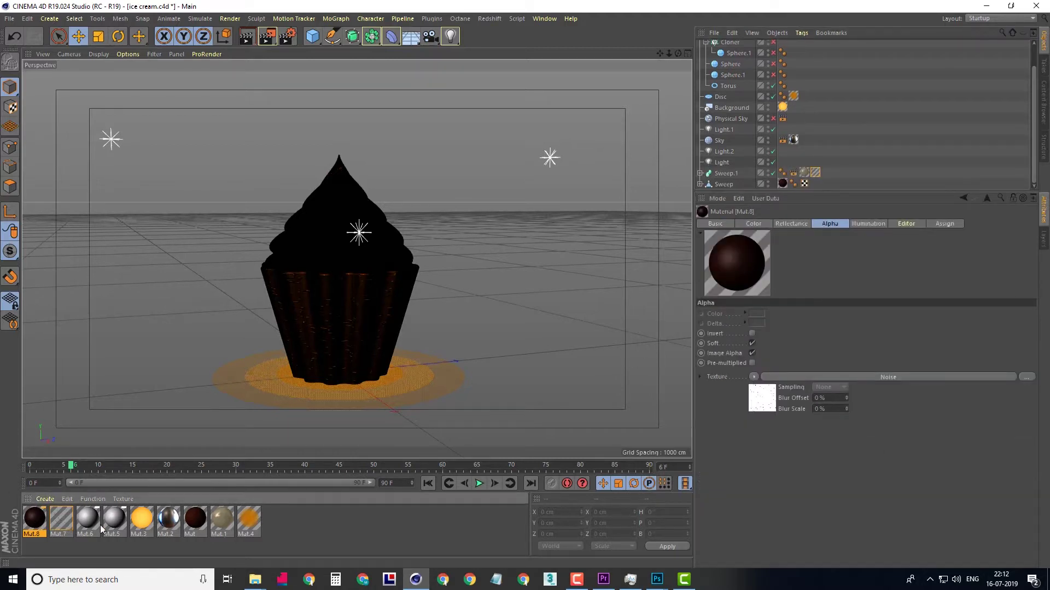
{"action": "left_click", "coordinate": [752, 333]}
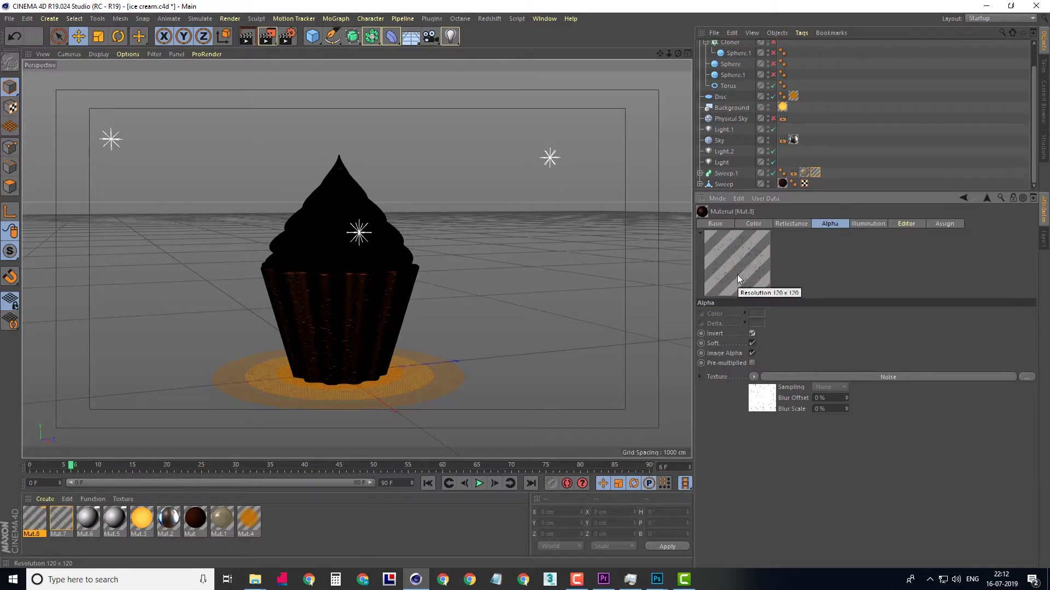
{"action": "left_click", "coordinate": [813, 377]}
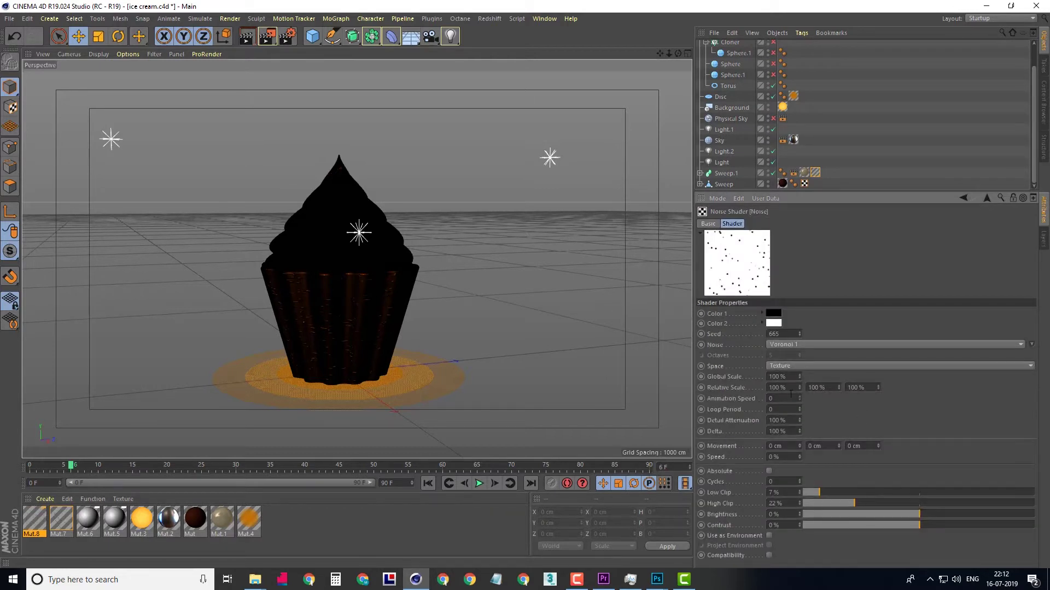
{"action": "left_click_drag", "start_coordinate": [800, 377], "coordinate": [799, 394]}
{"action": "key", "text": "ctrl+z"}
{"action": "left_click", "coordinate": [807, 344]}
{"action": "left_click", "coordinate": [877, 344]}
Try a noise Delta of -75 and a 20% brightness, undoing both
{"action": "double_click", "coordinate": [776, 432]}
{"action": "type", "text": "-75"}
{"action": "key", "text": "Return"}
{"action": "key", "text": "ctrl+z"}
{"action": "left_click_drag", "start_coordinate": [923, 514], "coordinate": [1014, 512]}
{"action": "key", "text": "ctrl+z"}
Set noise low clip 10% and scale 86%, apply Mat.8 to Sweep.1, and render
{"action": "left_click_drag", "start_coordinate": [818, 492], "coordinate": [858, 503]}
{"action": "left_click_drag", "start_coordinate": [799, 377], "coordinate": [800, 385]}
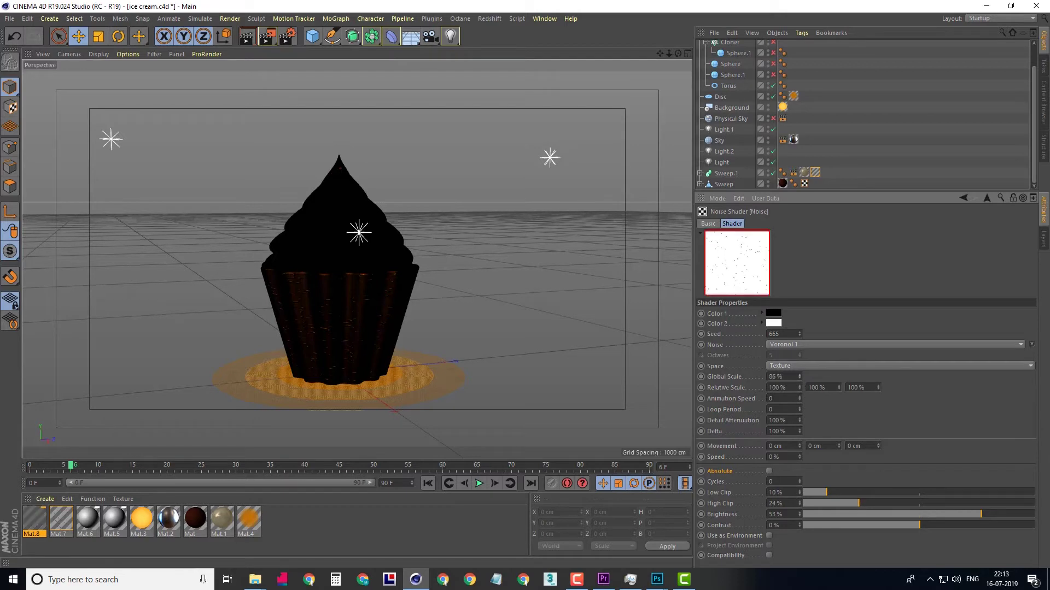
{"action": "left_click_drag", "start_coordinate": [33, 520], "coordinate": [819, 174]}
{"action": "key", "text": "ctrl+r"}
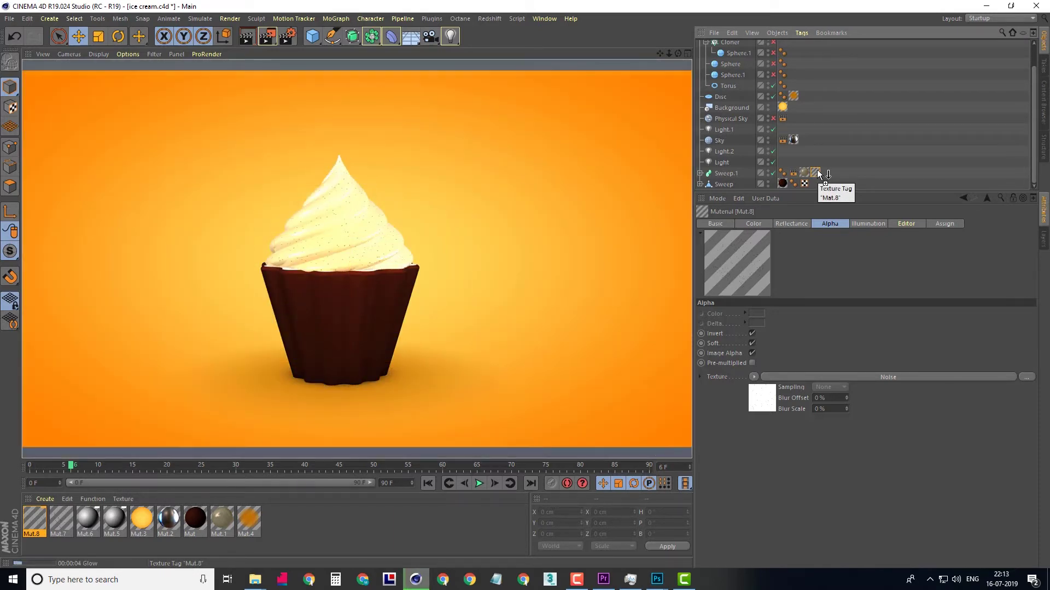
Back in the editor view, give the Voronoi noise 190% scale, -25% brightness and 100% contrast
{"action": "left_click", "coordinate": [857, 263]}
{"action": "left_click", "coordinate": [828, 376]}
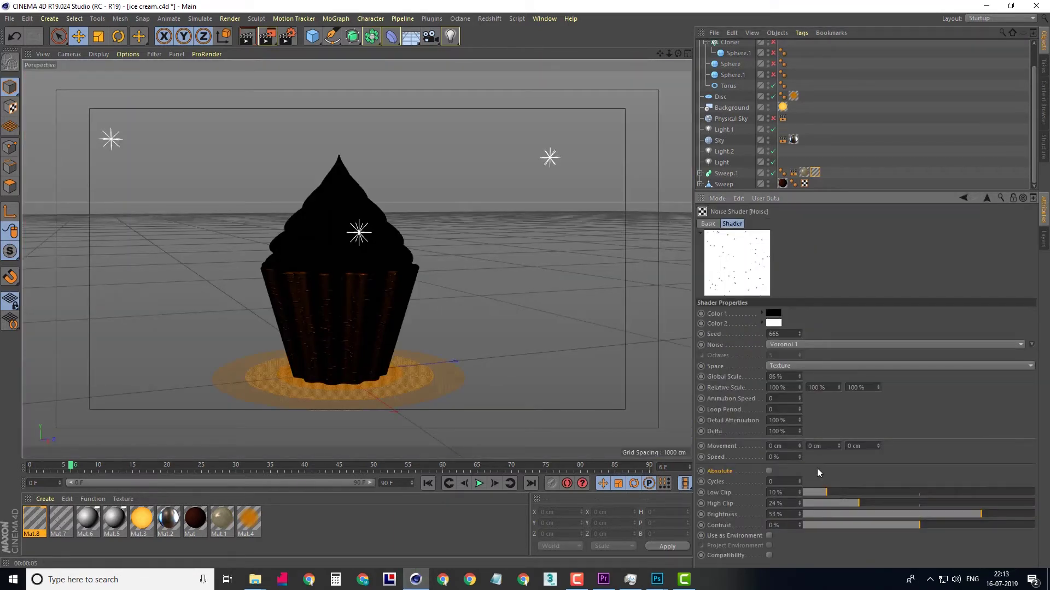
{"action": "mouse_move", "coordinate": [799, 375]}
{"action": "left_mouse_down"}
{"action": "mouse_move", "coordinate": [799, 341]}
{"action": "mouse_move", "coordinate": [798, 394]}
{"action": "left_mouse_up"}
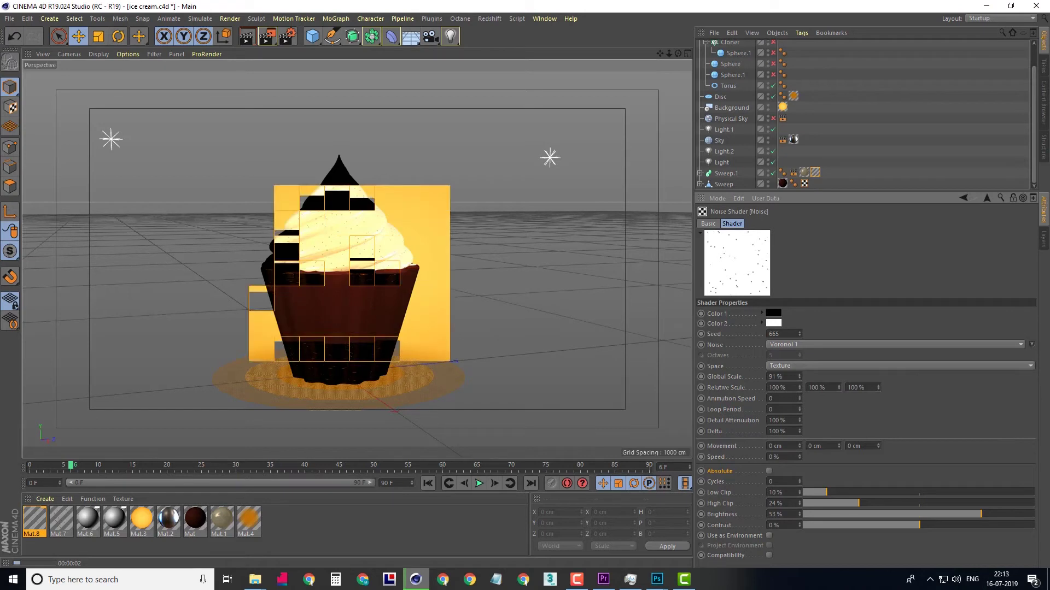
{"action": "left_click_drag", "start_coordinate": [799, 377], "coordinate": [798, 355]}
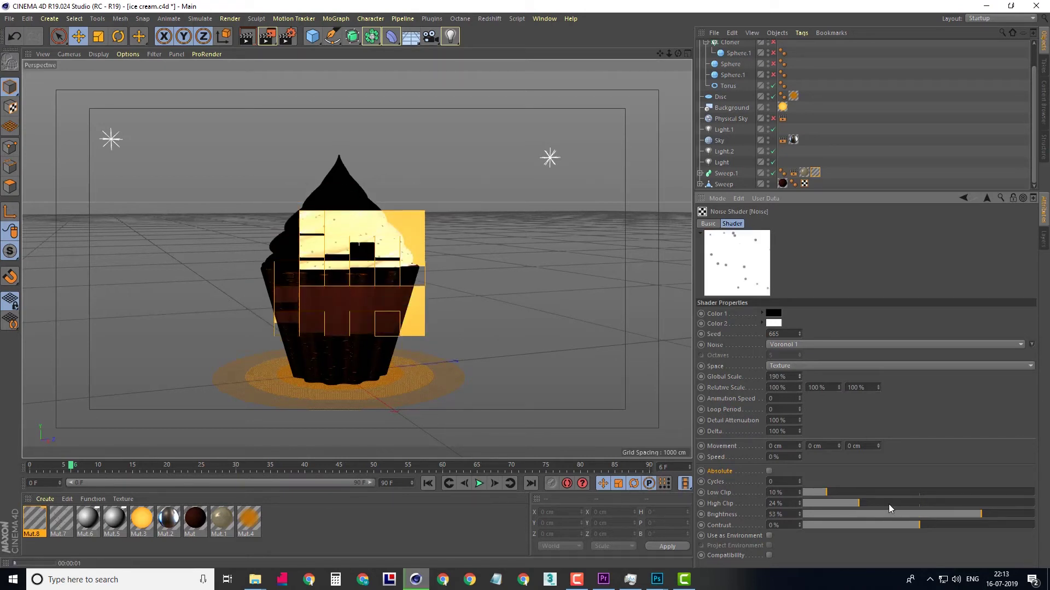
{"action": "mouse_move", "coordinate": [889, 510]}
{"action": "left_mouse_down"}
{"action": "mouse_move", "coordinate": [1030, 514]}
{"action": "mouse_move", "coordinate": [880, 512]}
{"action": "left_mouse_up"}
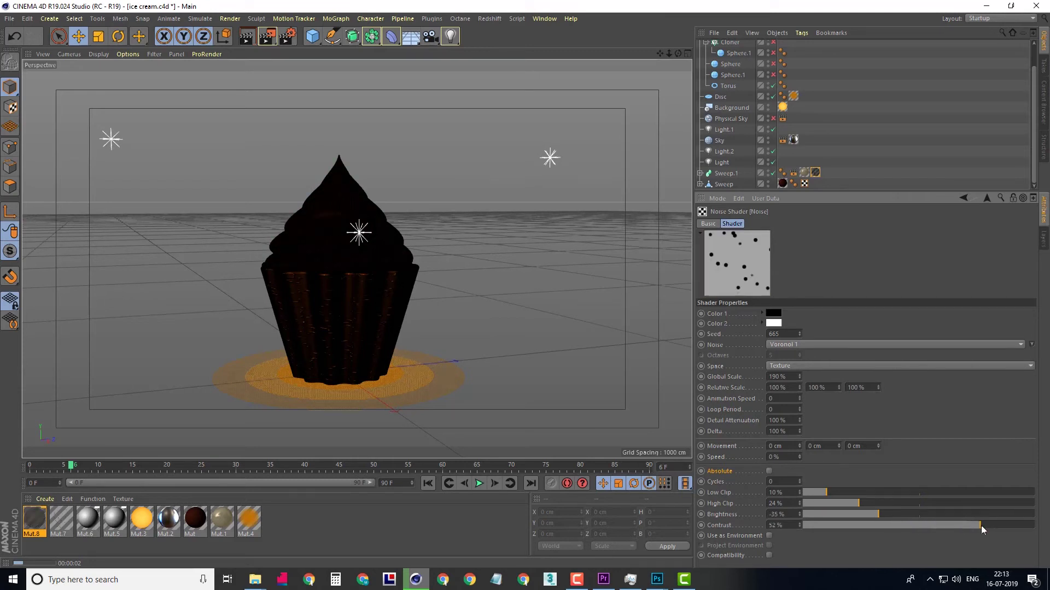
{"action": "left_click_drag", "start_coordinate": [980, 525], "coordinate": [1034, 525]}
{"action": "left_click_drag", "start_coordinate": [880, 514], "coordinate": [894, 514]}
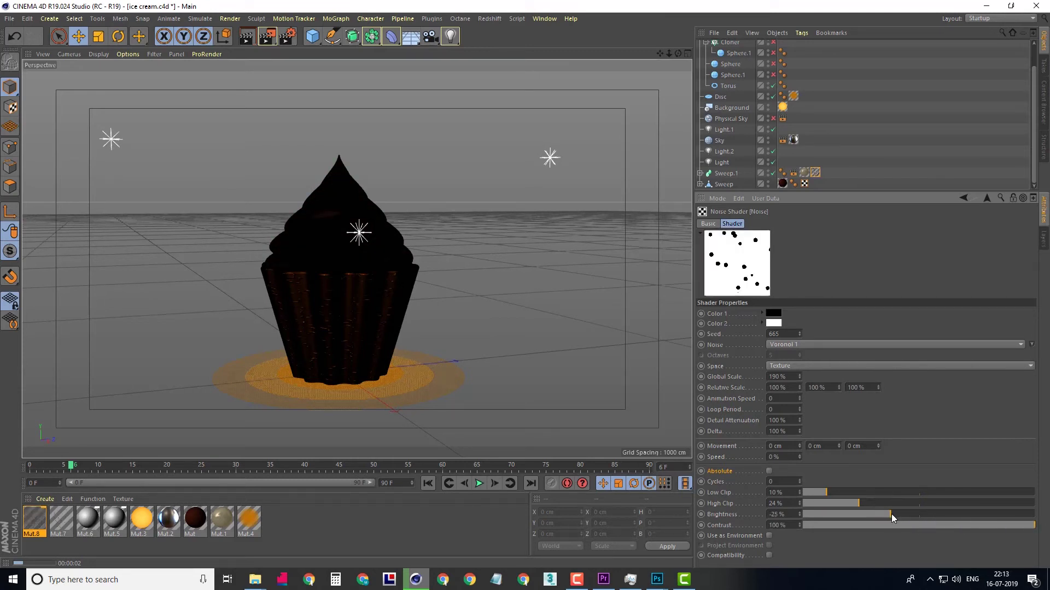